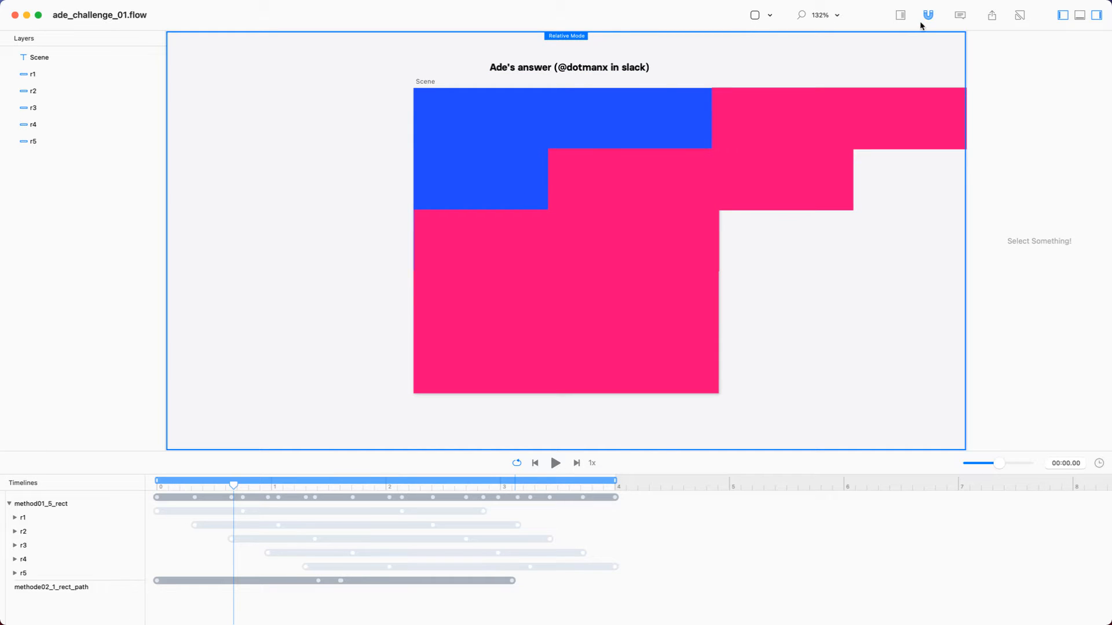
# Clip the artwork to the scene bounds and play the method01_5_rect animation
pyautogui.click(903, 16)
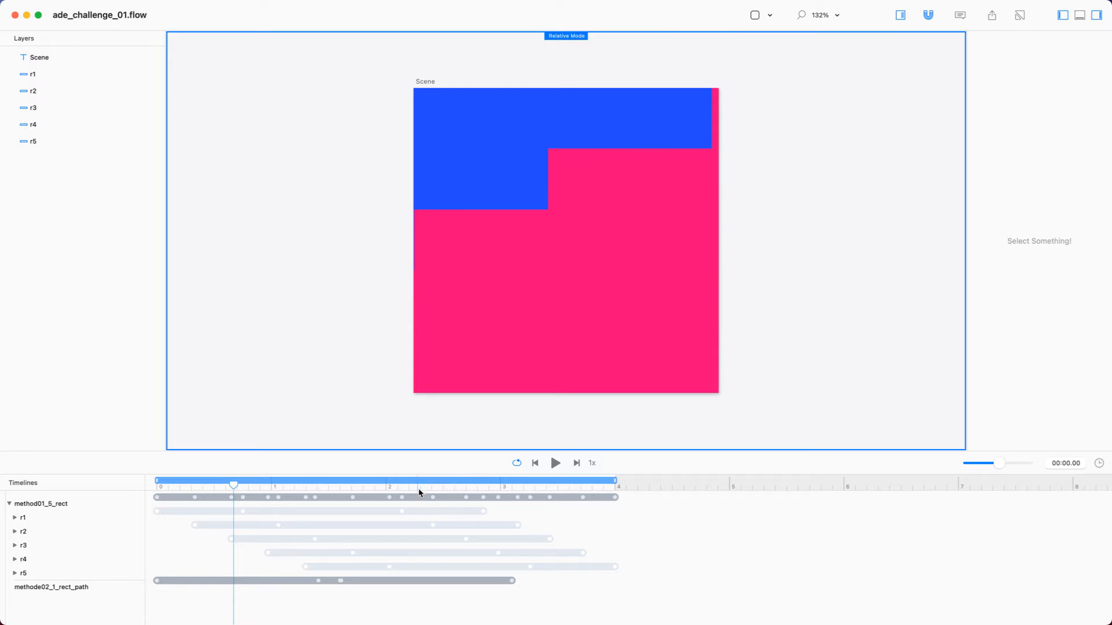
pyautogui.click(555, 464)
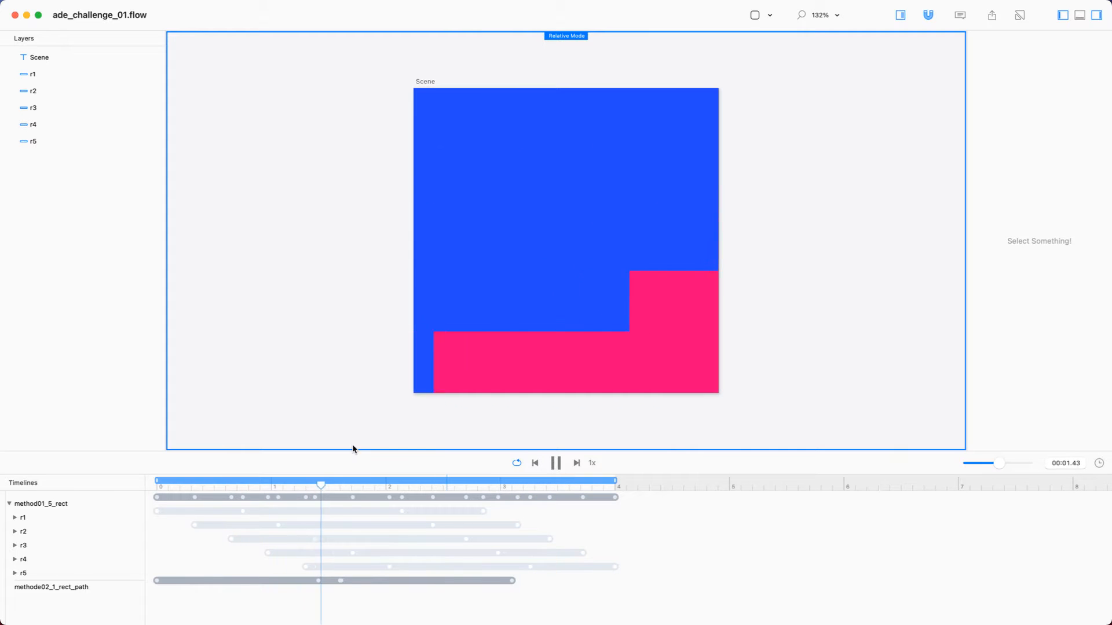
# Select layers r1 to r5, expand their X tracks under method01_5_rect, and enlarge the timeline area to view them all
pyautogui.moveTo(83, 102); pyautogui.dragTo(59, 78)
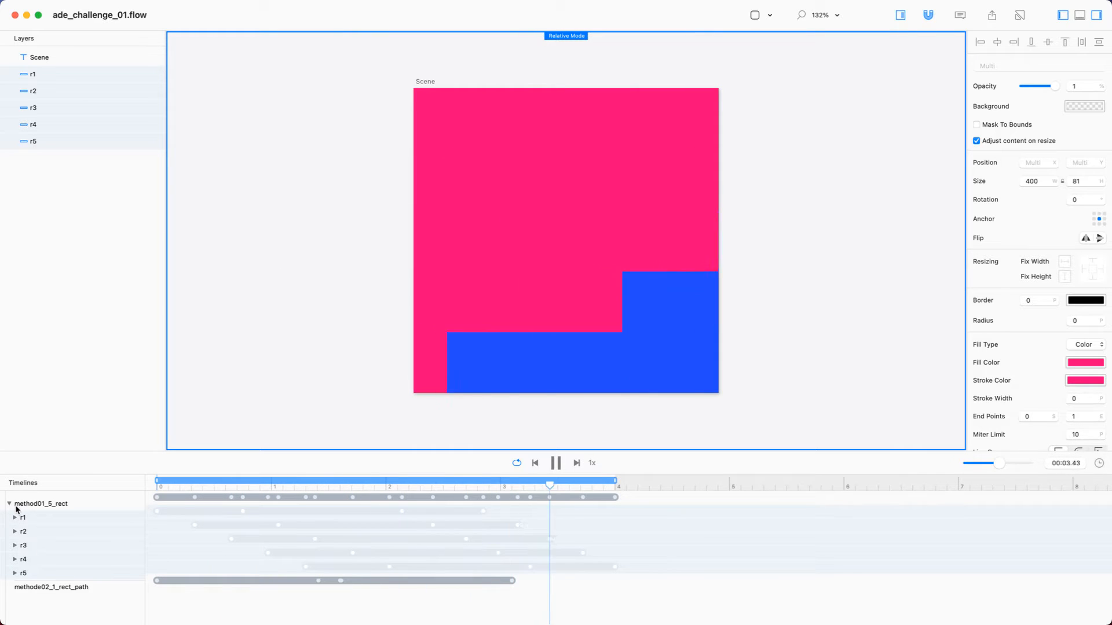
pyautogui.click(8, 504)
pyautogui.keyDown('alt'); pyautogui.click(9, 504); pyautogui.keyUp('alt')
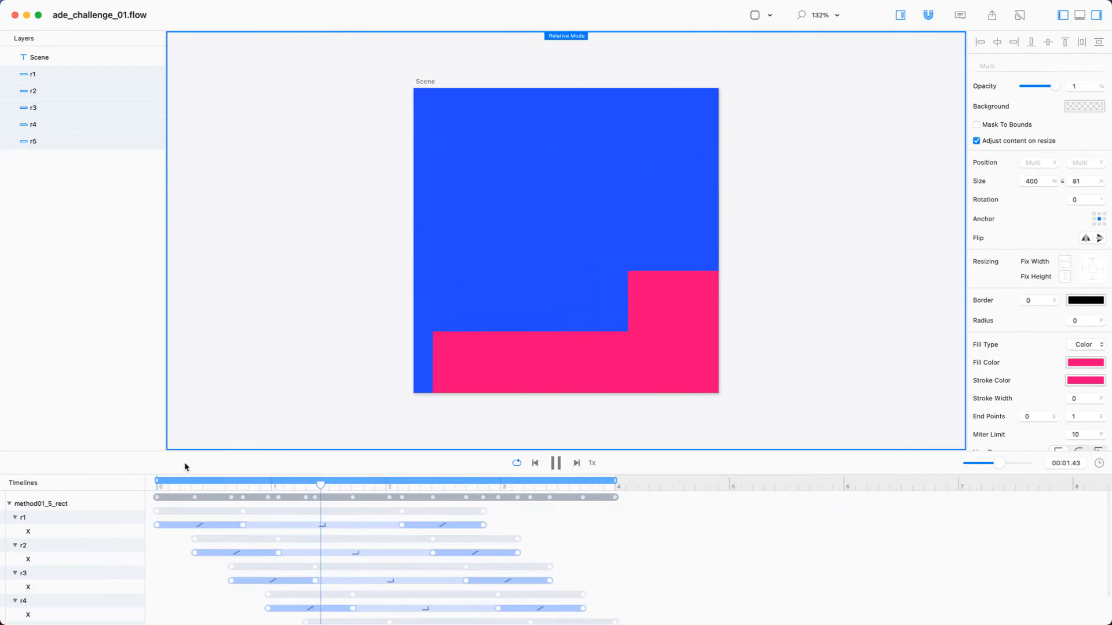
pyautogui.moveTo(258, 452); pyautogui.dragTo(258, 389)
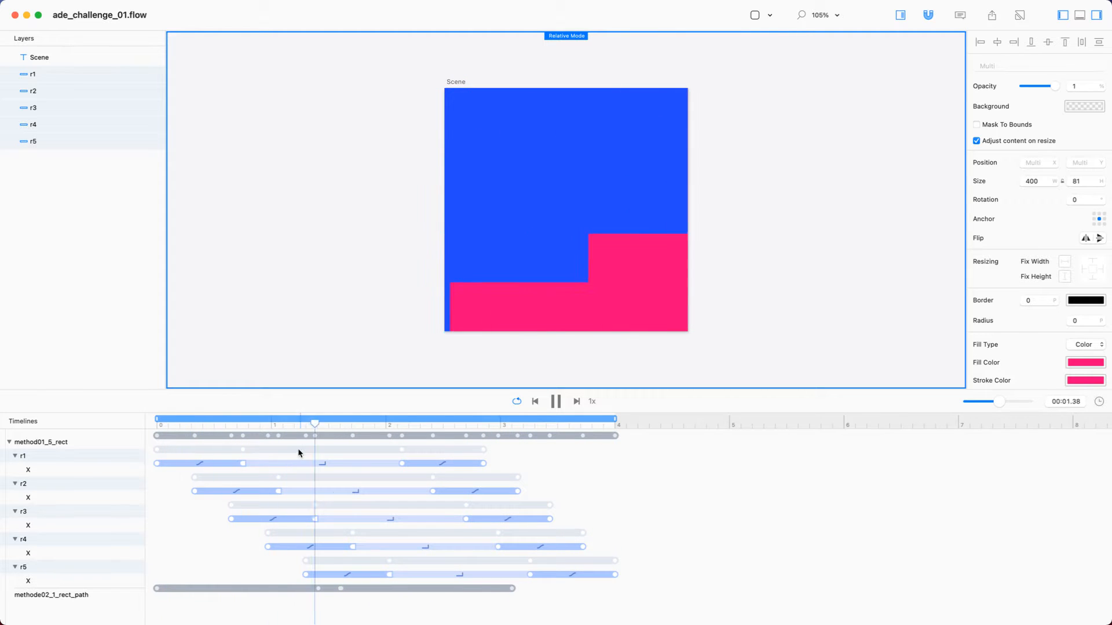
pyautogui.click(756, 15)
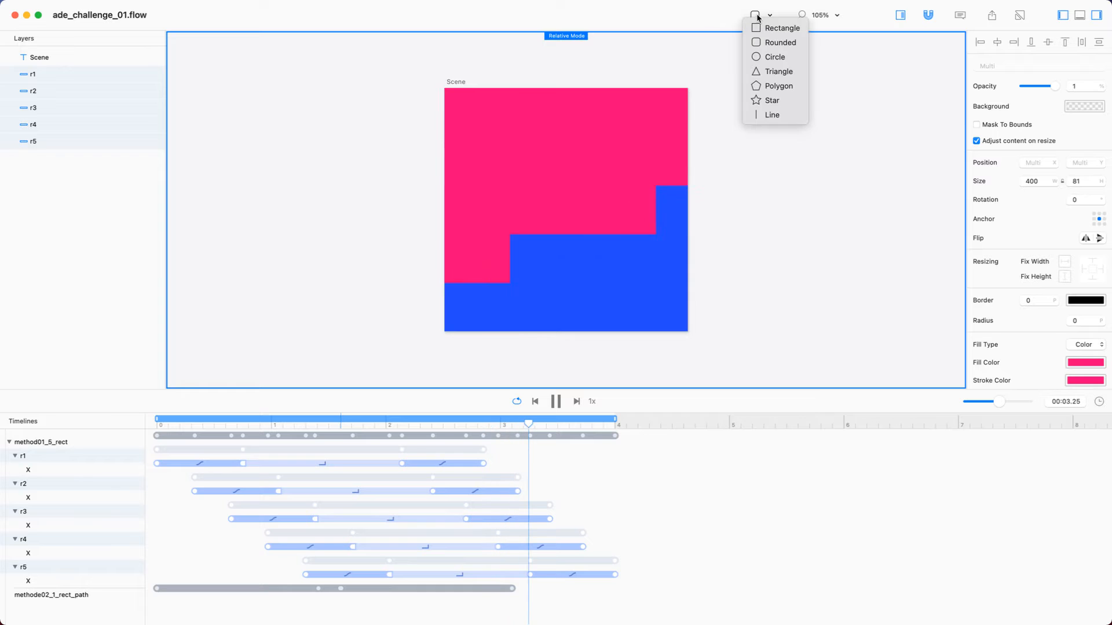
pyautogui.click(707, 22)
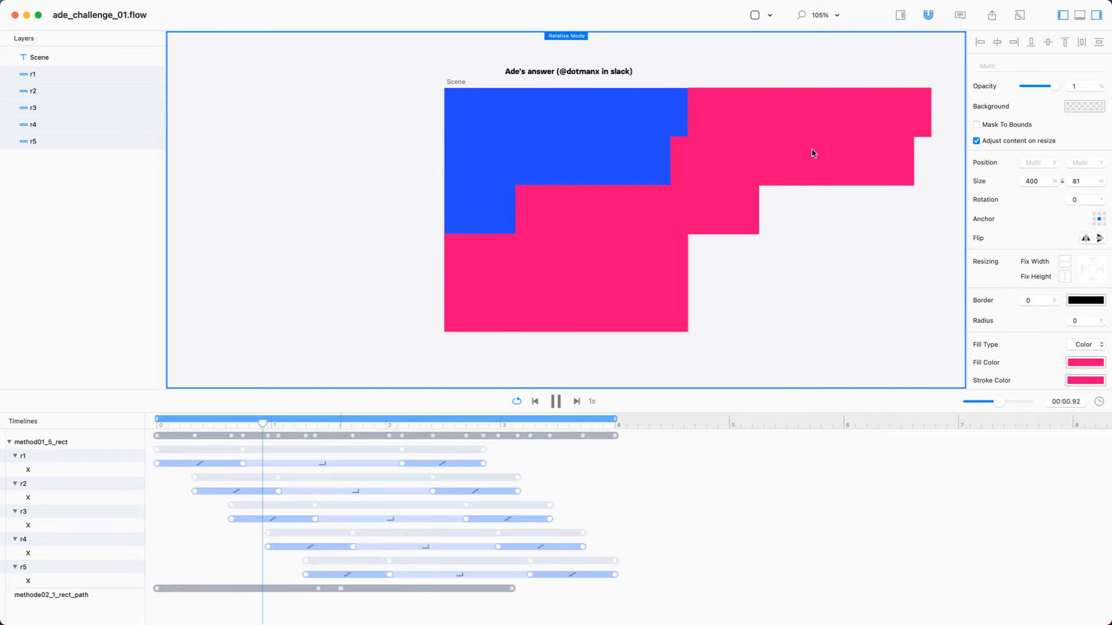
# Pause the playback and scrub through the rectangles' motion, going back to 2.14 s and on to the end at 4 s
pyautogui.click(557, 402)
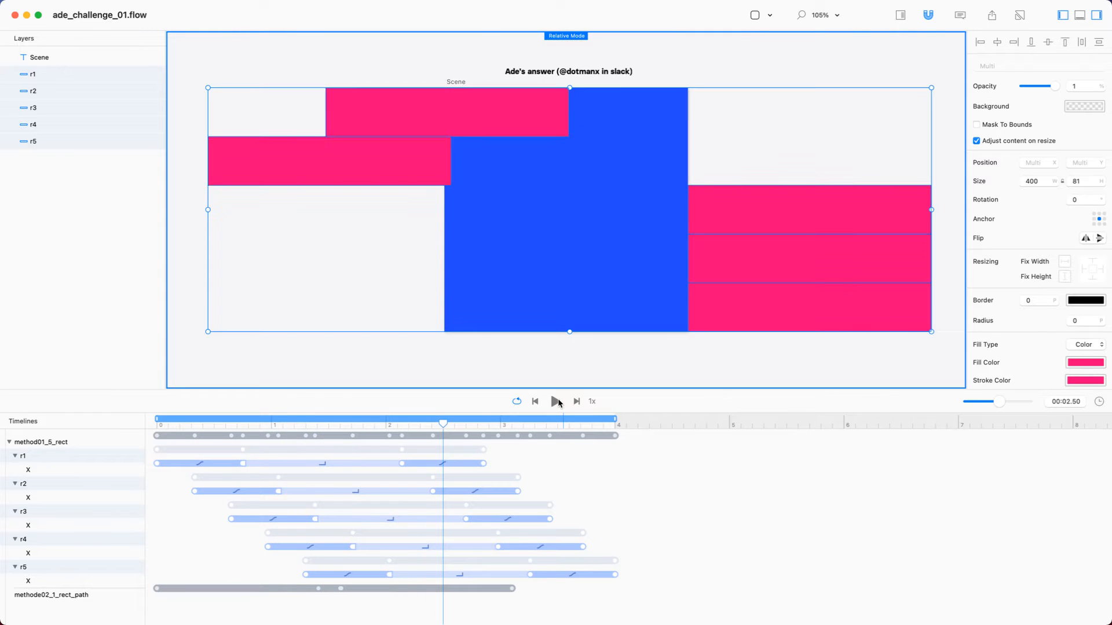
pyautogui.moveTo(444, 422); pyautogui.dragTo(403, 433)
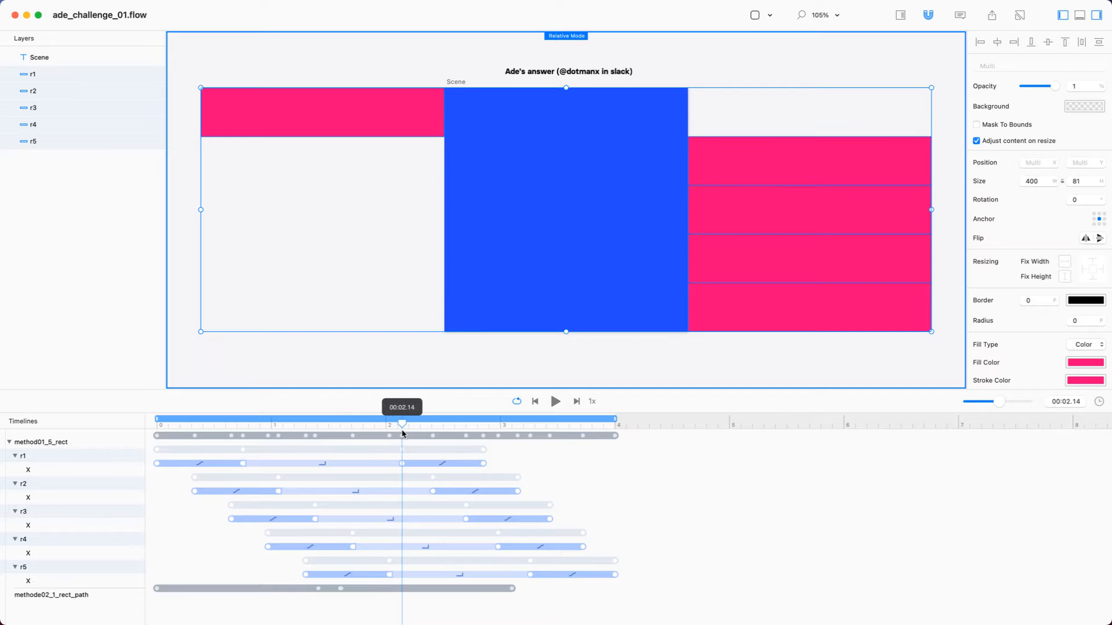
pyautogui.moveTo(403, 433); pyautogui.dragTo(642, 416)
pyautogui.click(801, 334)
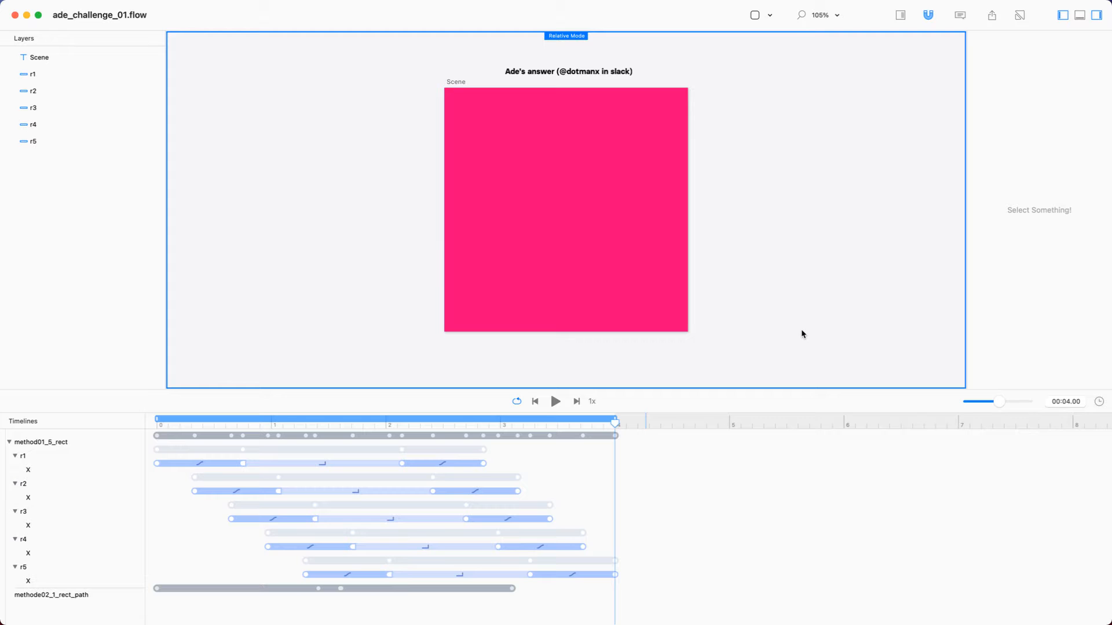
# Clip the artwork to the scene again, then replay the animation and pause it partway
pyautogui.click(900, 15)
pyautogui.click(555, 402)
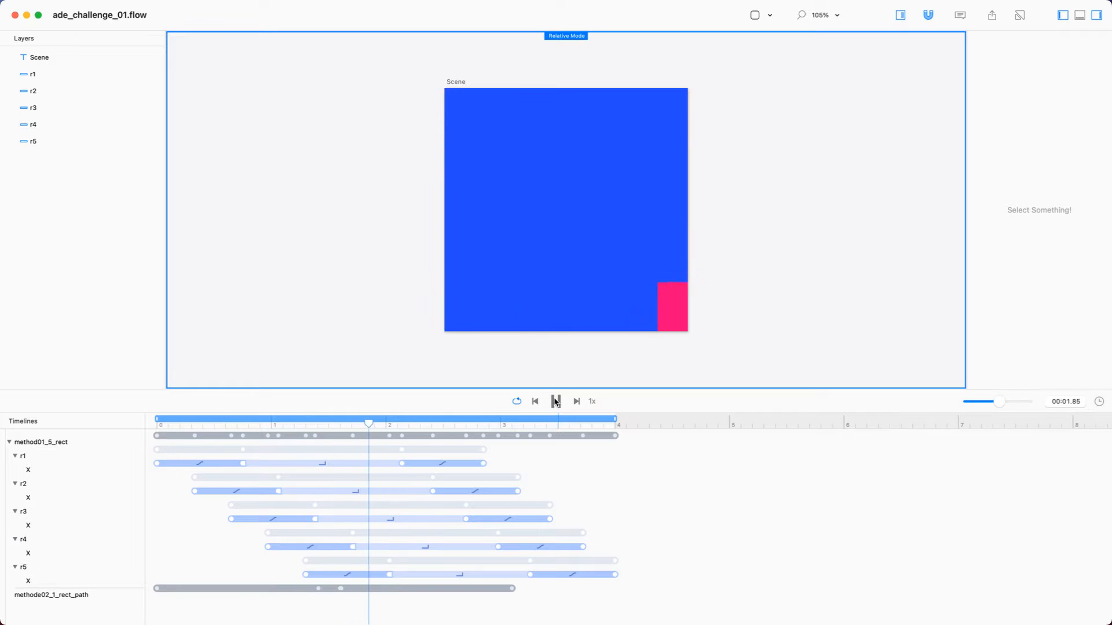
pyautogui.click(555, 402)
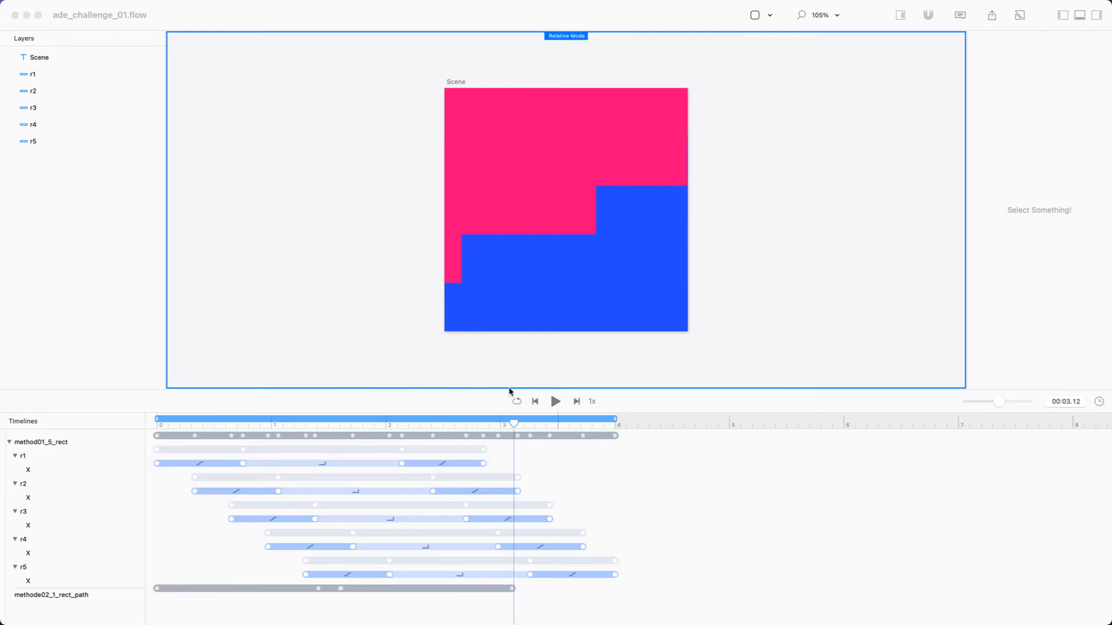
# Switch to the open document FC17_Perception1.flow
pyautogui.press('super+Tab')
pyautogui.click(548, 316)
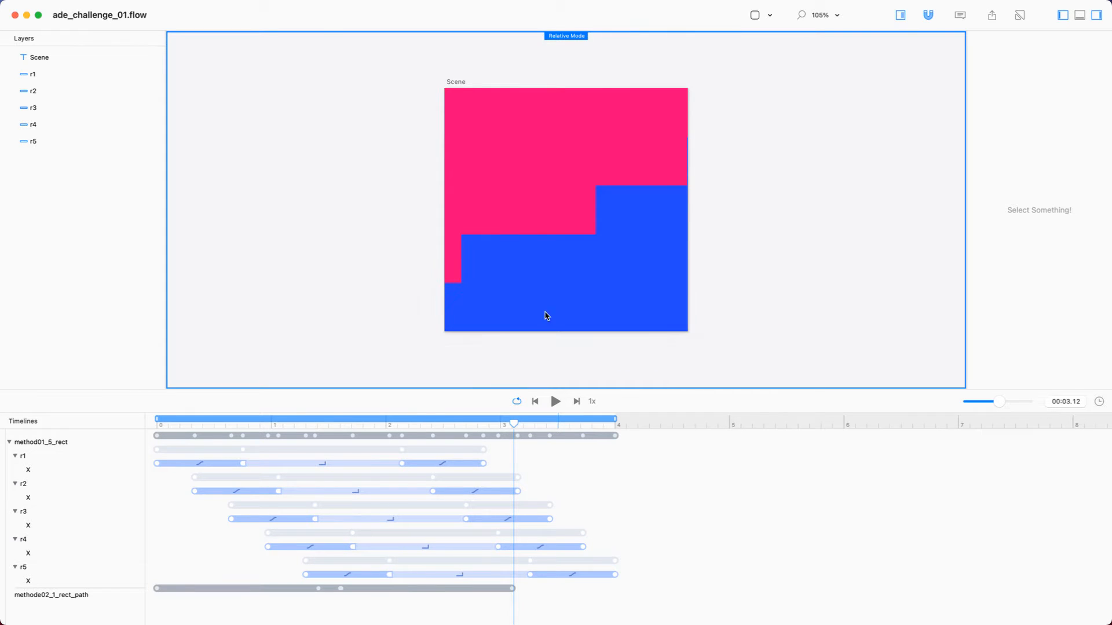
pyautogui.moveTo(27, 9)
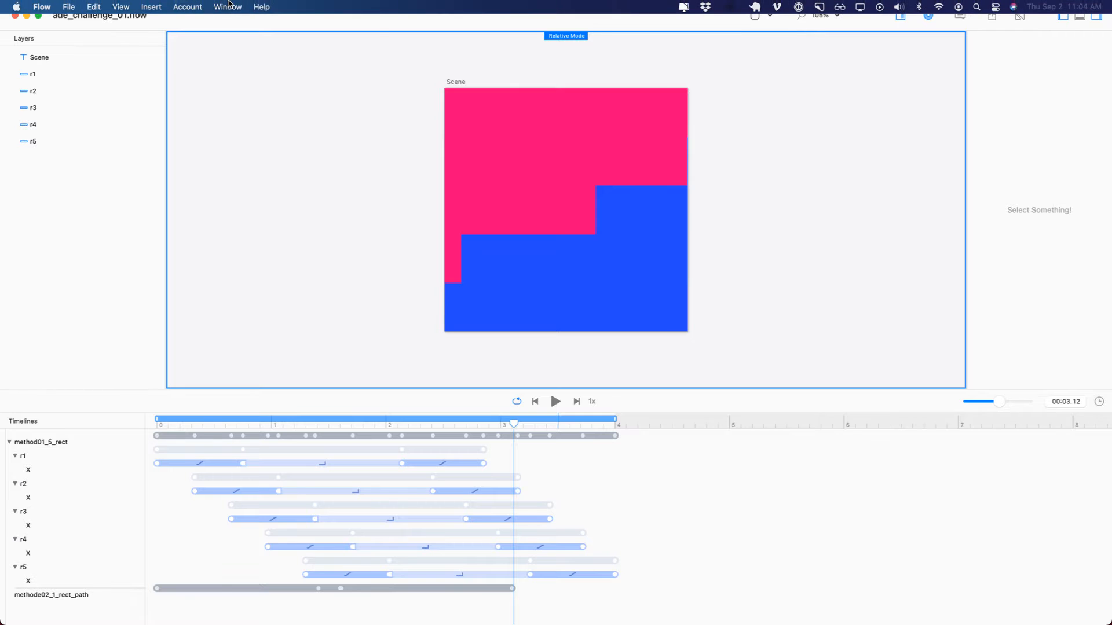
pyautogui.click(227, 6)
pyautogui.click(258, 149)
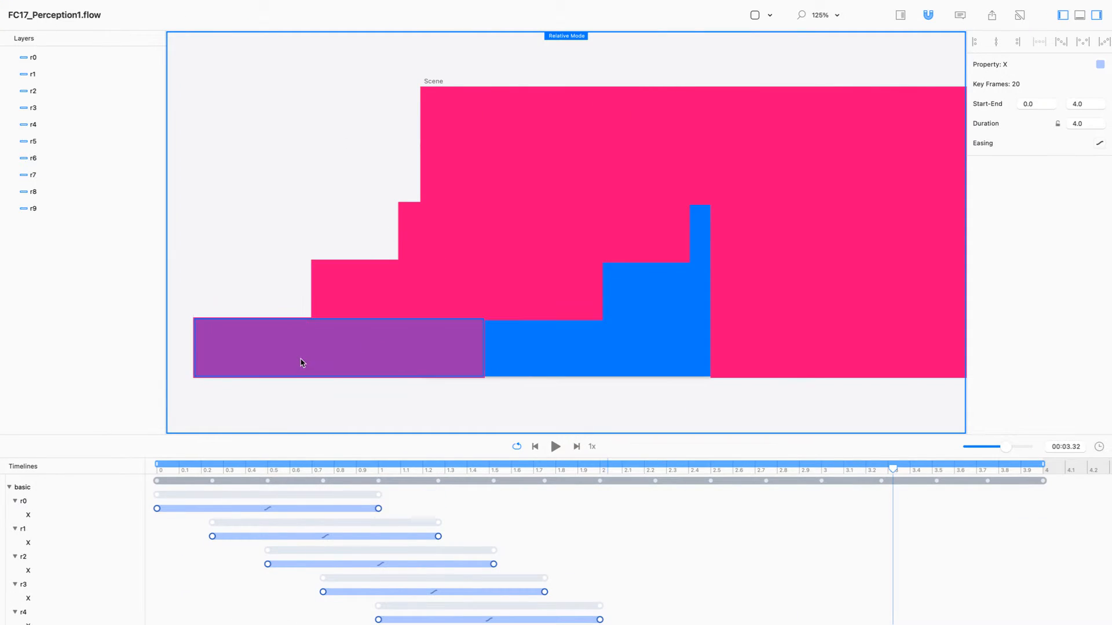
# Create a new empty timeline in the document, separate from the basic timeline
pyautogui.click(83, 488)
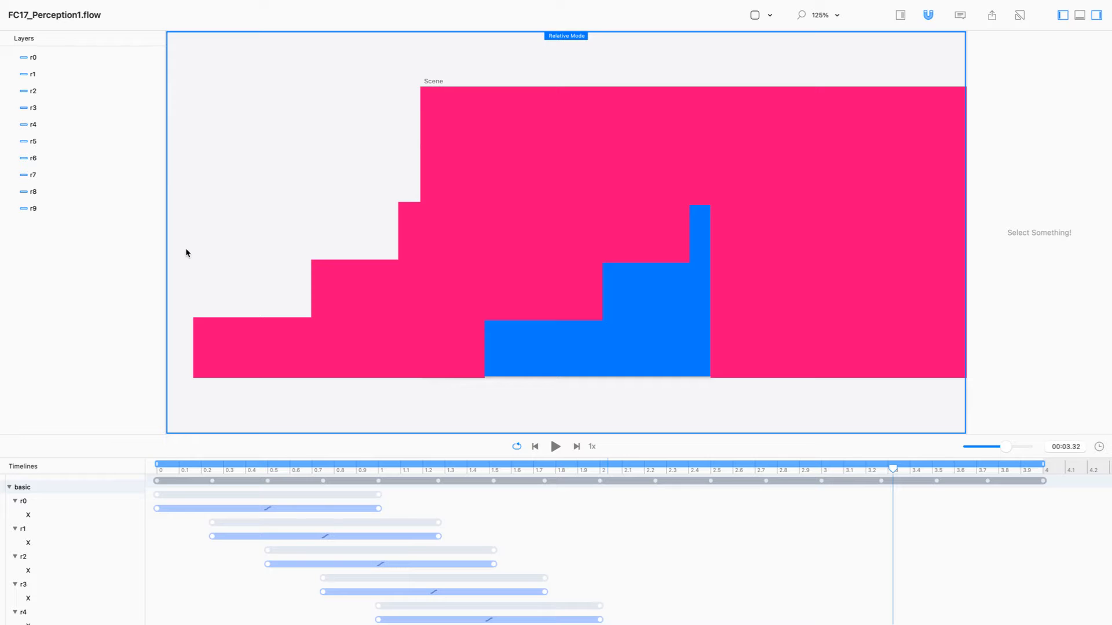
pyautogui.click(69, 6)
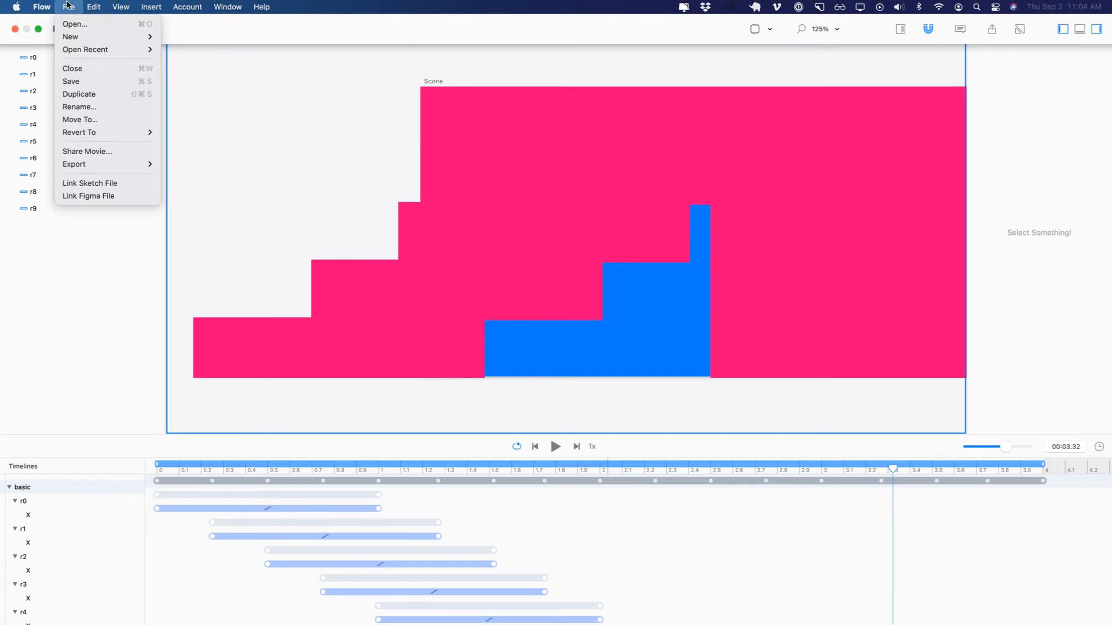
pyautogui.moveTo(73, 36)
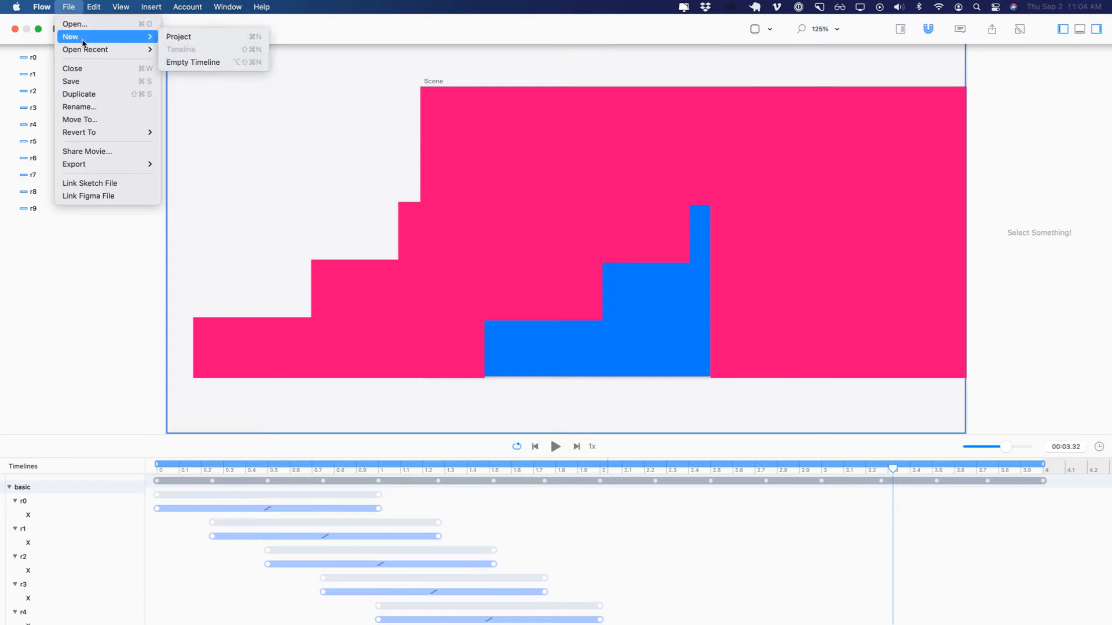
pyautogui.click(188, 62)
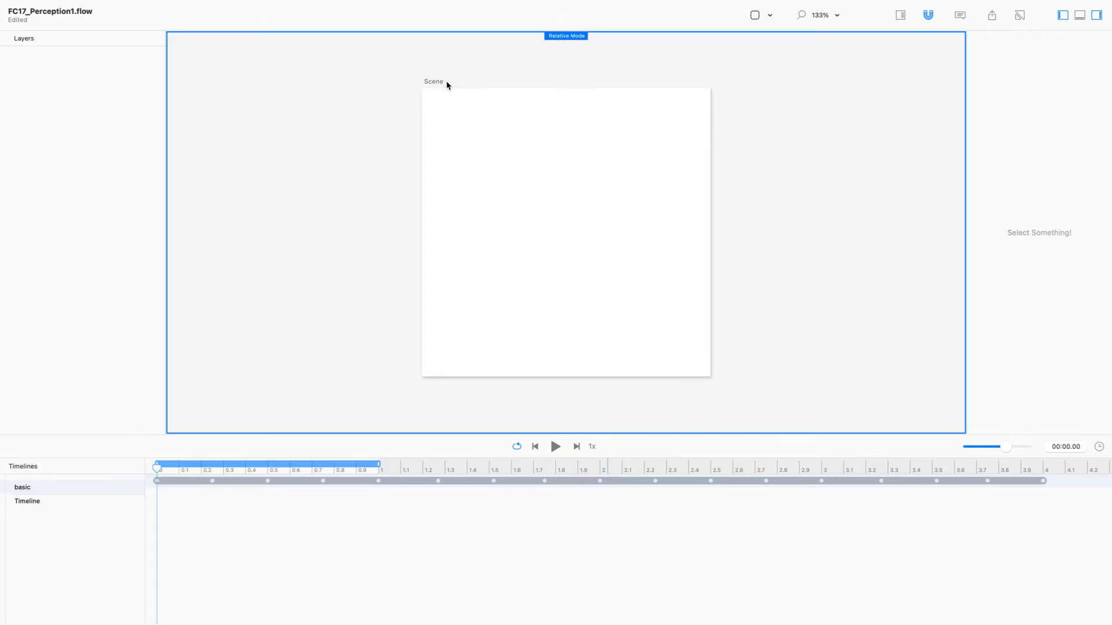
# Resize the new timeline's scene to 400 by 400 and set its background to the blue 007BFF
pyautogui.click(439, 86)
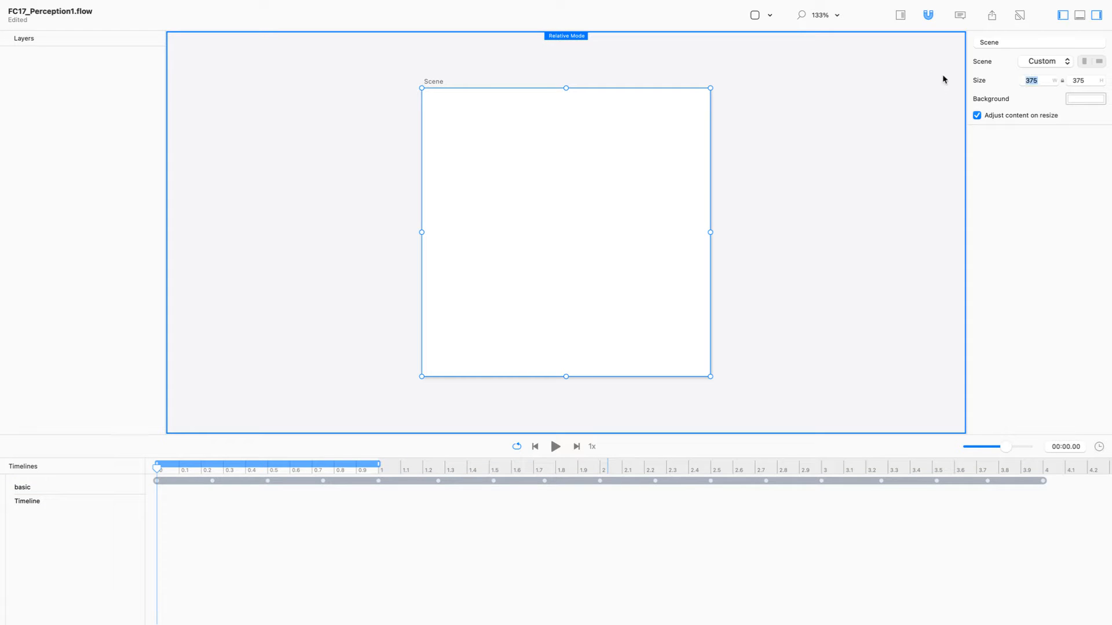
pyautogui.press('Return')
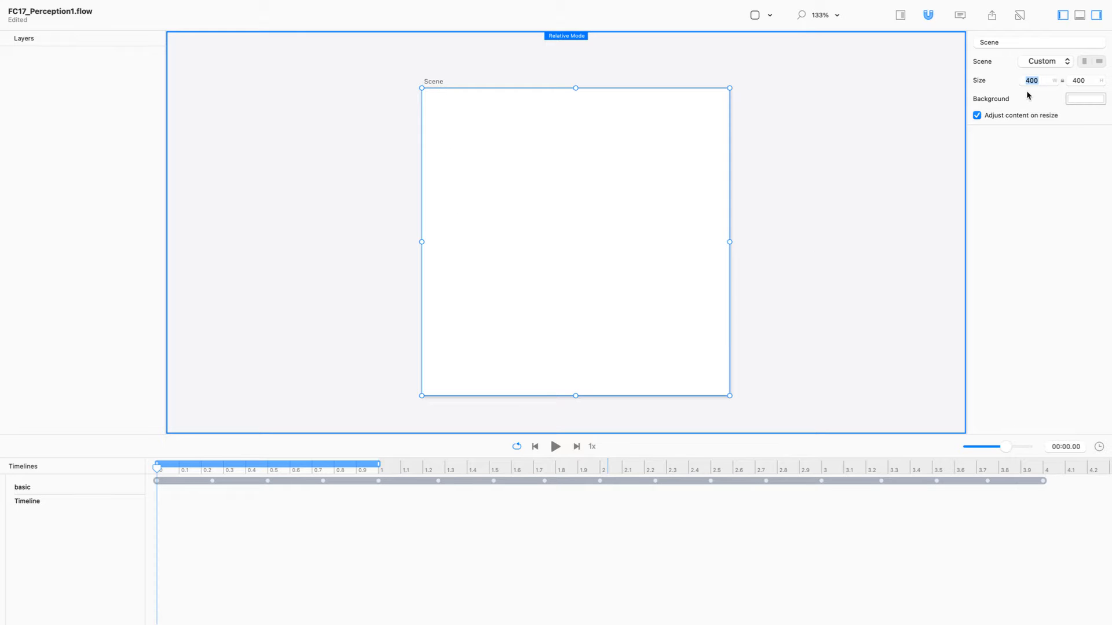
pyautogui.click(1076, 104)
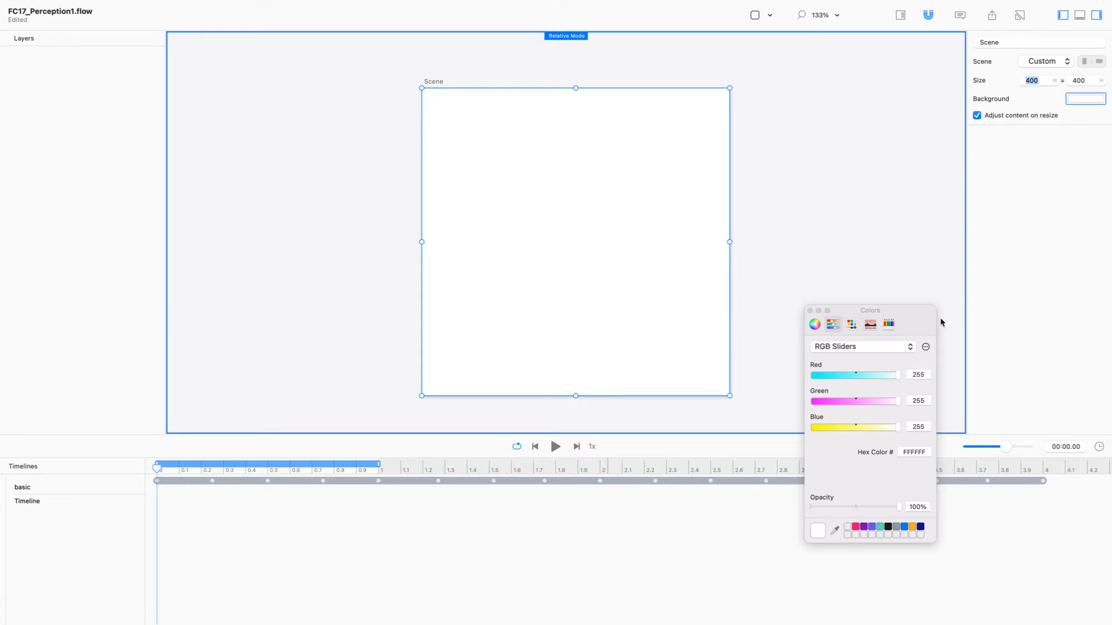
pyautogui.click(907, 527)
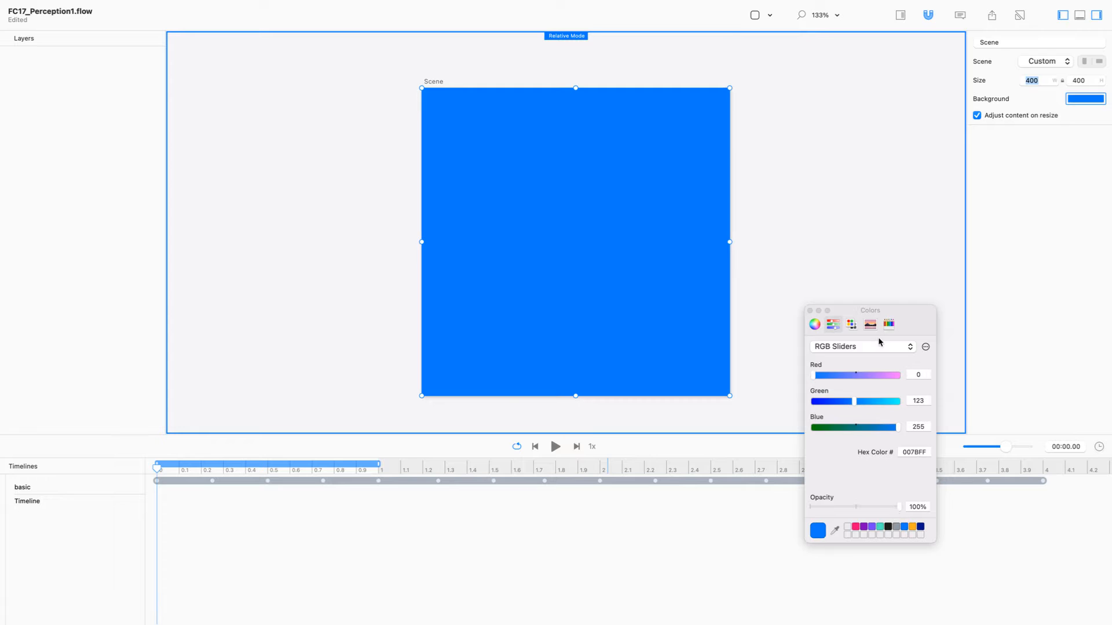
pyautogui.click(810, 311)
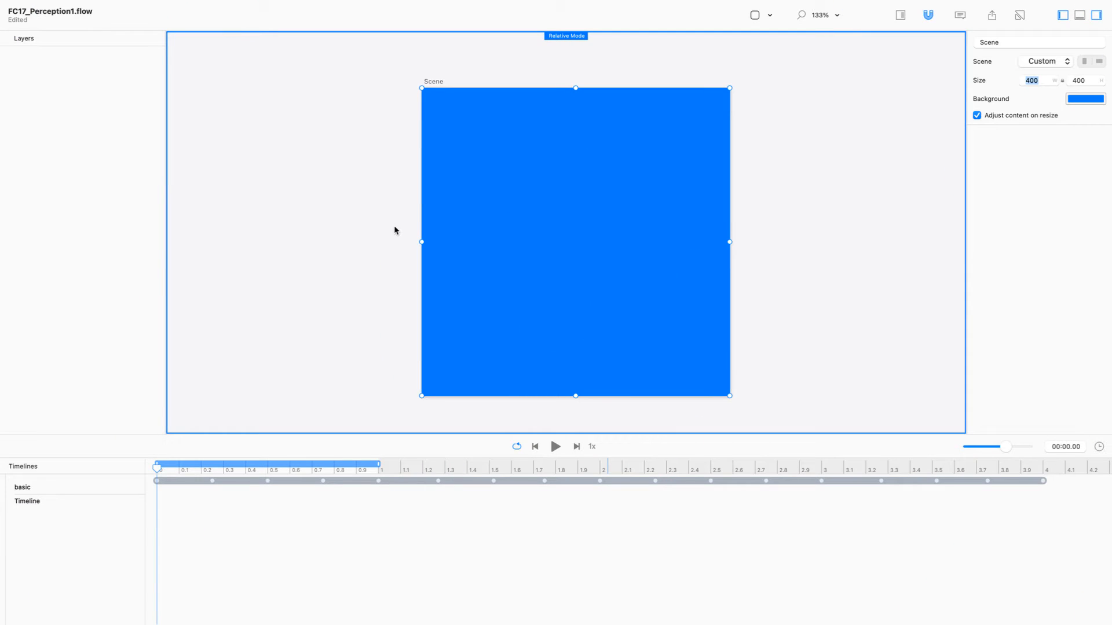
# Insert a line shape and move its endpoints to stretch it across the scene, one near the left edge, the other at about 356, 128
pyautogui.click(770, 15)
pyautogui.click(774, 114)
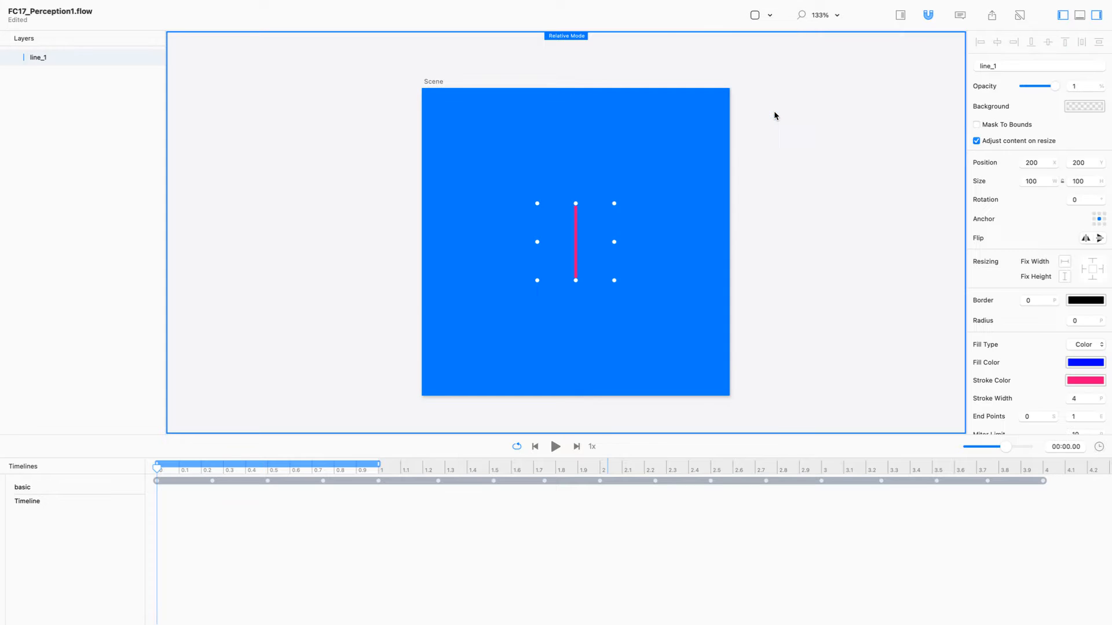
pyautogui.doubleClick(578, 235)
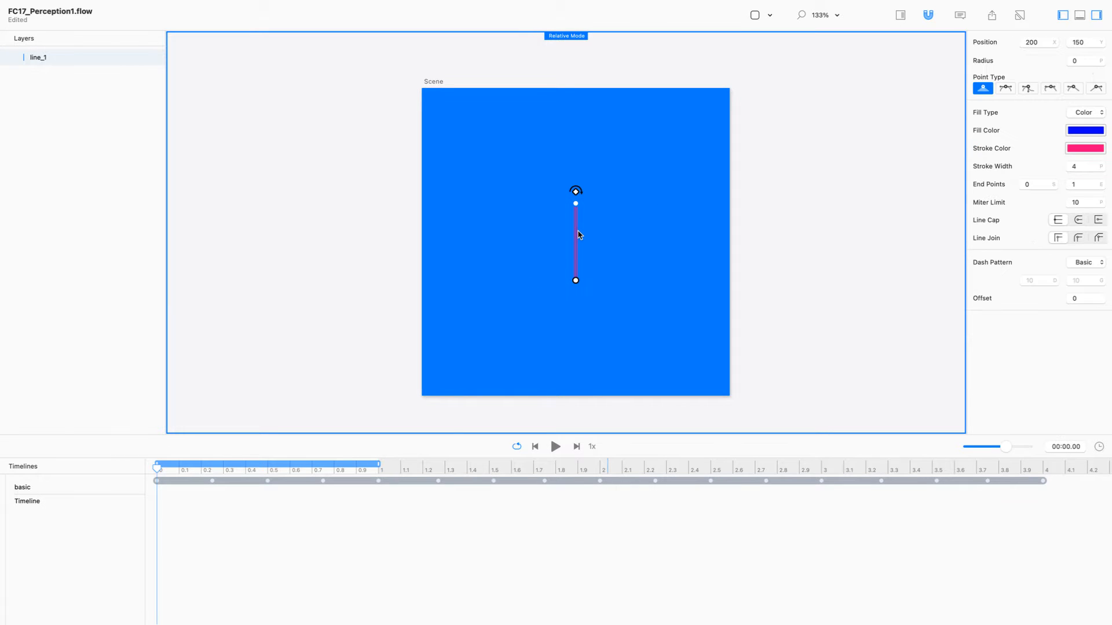
pyautogui.moveTo(577, 283); pyautogui.dragTo(424, 127)
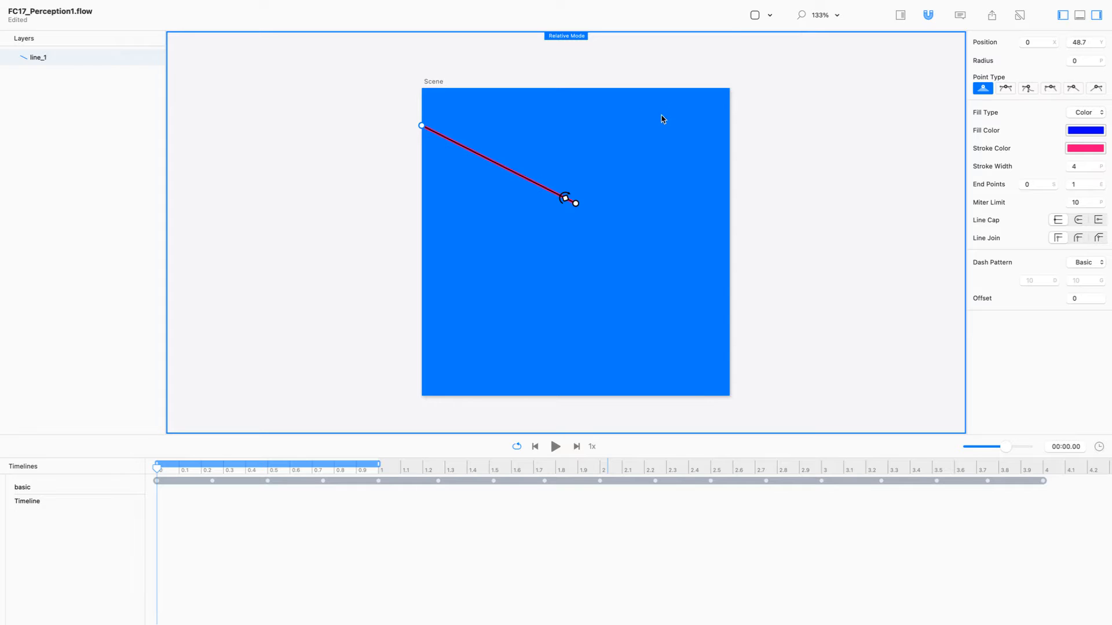
pyautogui.moveTo(575, 203); pyautogui.dragTo(696, 186)
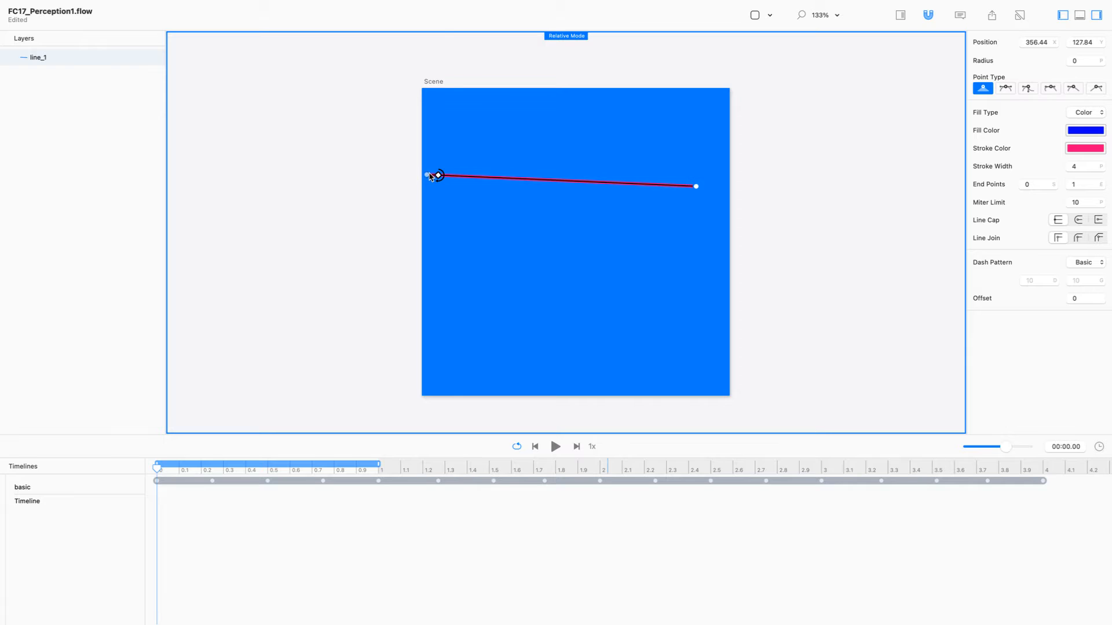
pyautogui.moveTo(426, 174); pyautogui.dragTo(425, 127)
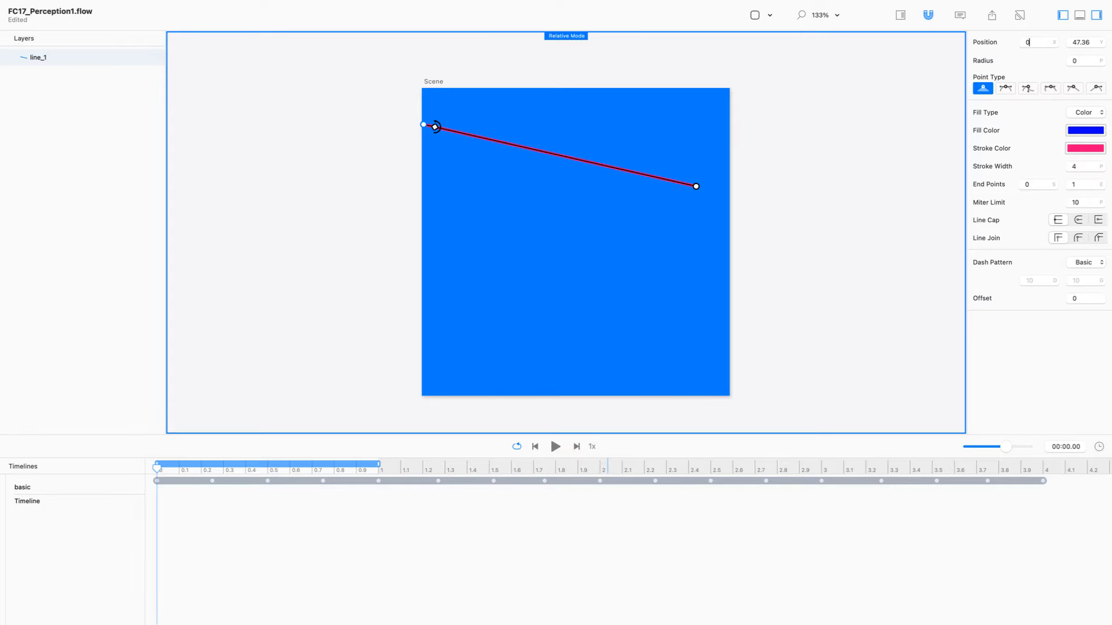
# Set the line's endpoints to exactly 0, 40 and 400, 40 so it spans the scene horizontally, and leave point editing
pyautogui.press('Tab')
pyautogui.press('Return')
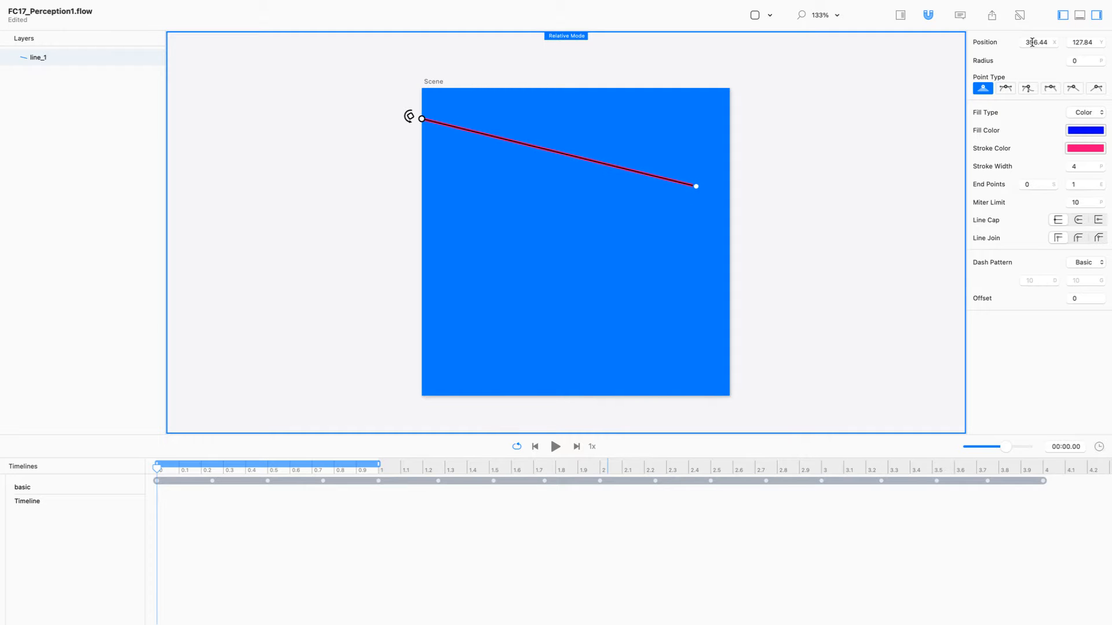
pyautogui.write('400')
pyautogui.press('Tab')
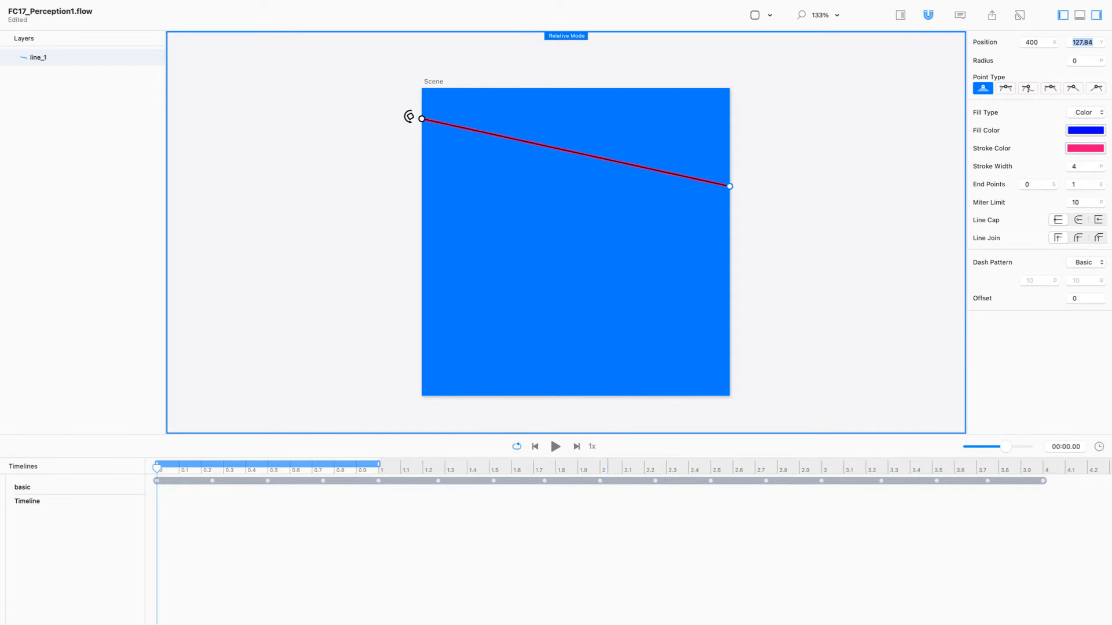
pyautogui.press('Return')
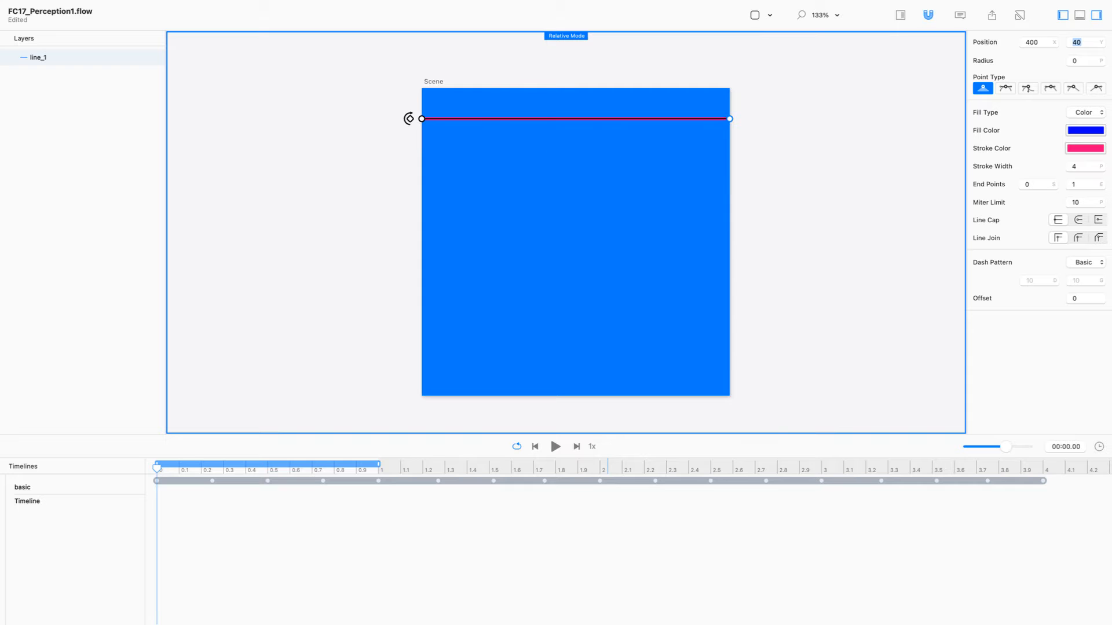
pyautogui.click(873, 141)
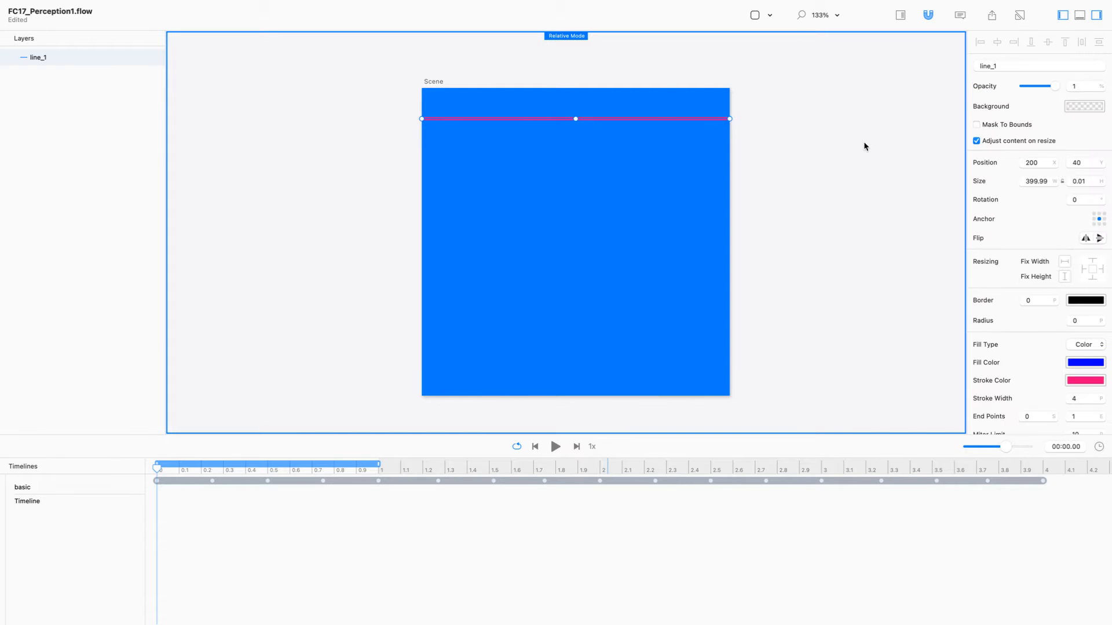
pyautogui.doubleClick(663, 118)
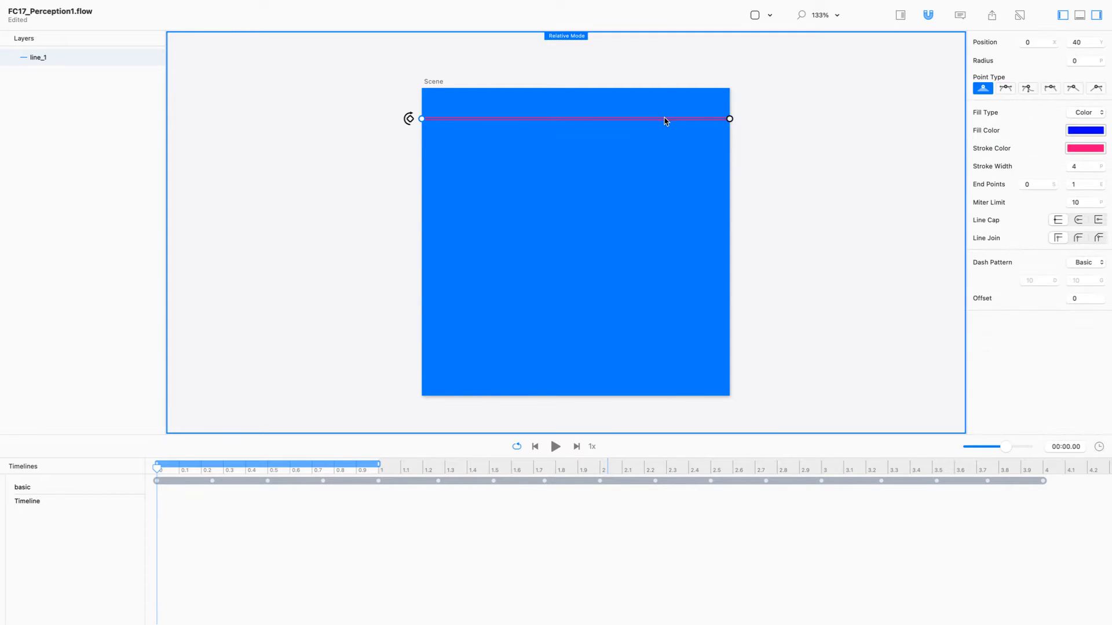
pyautogui.press('Escape')
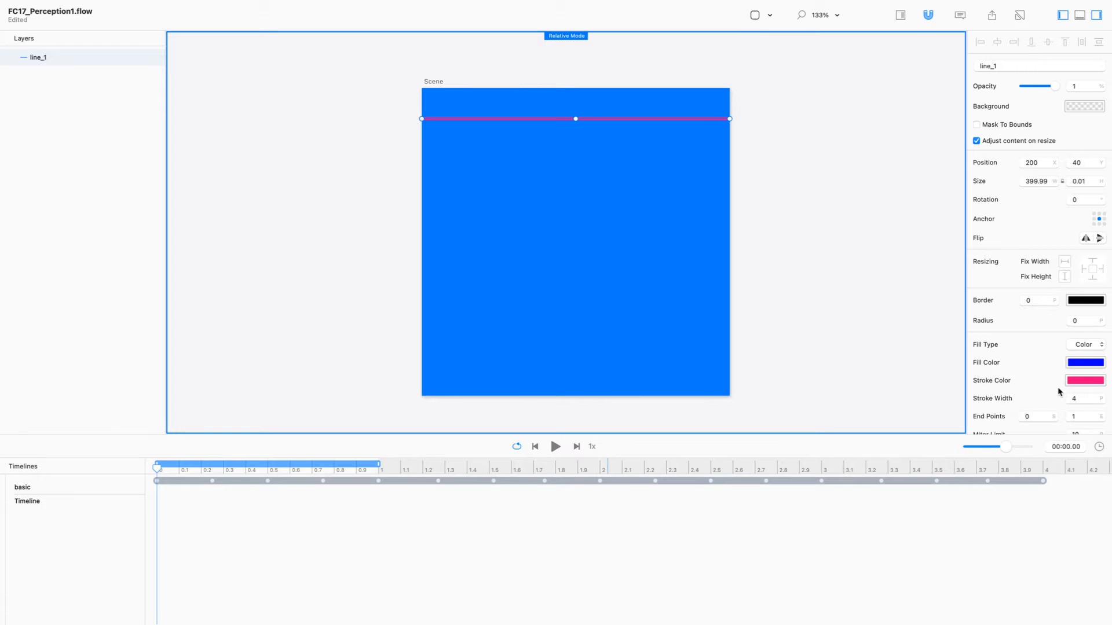
# Set the line's stroke width to 82, after trying 80 and 2
pyautogui.doubleClick(1081, 400)
pyautogui.write('80')
pyautogui.press('Return')
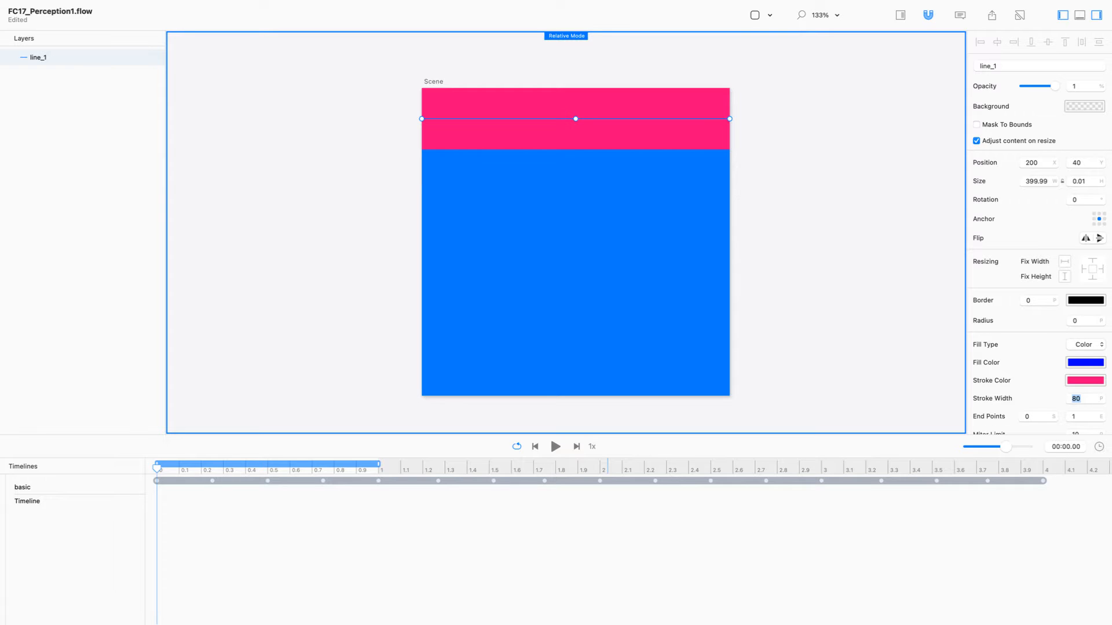
pyautogui.write('2')
pyautogui.press('Return')
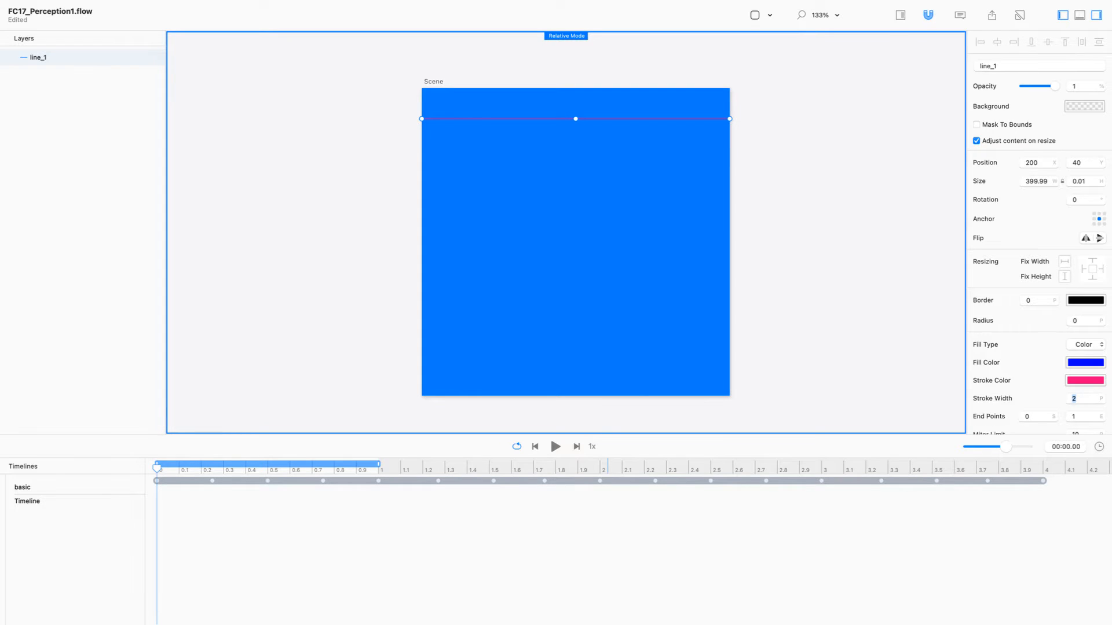
pyautogui.press('Return')
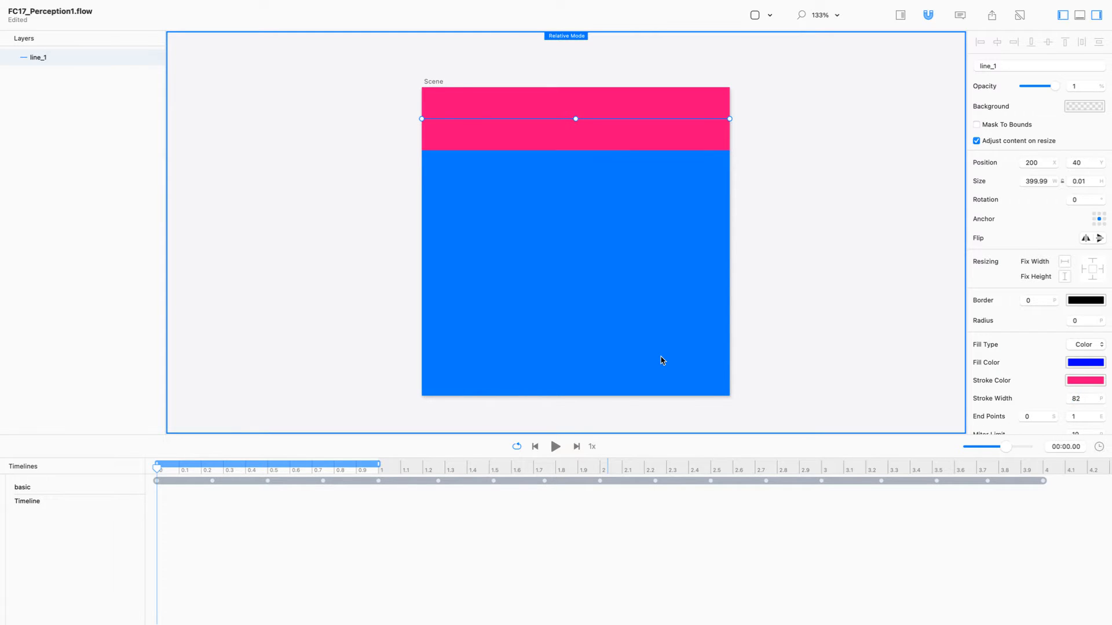
pyautogui.click(112, 146)
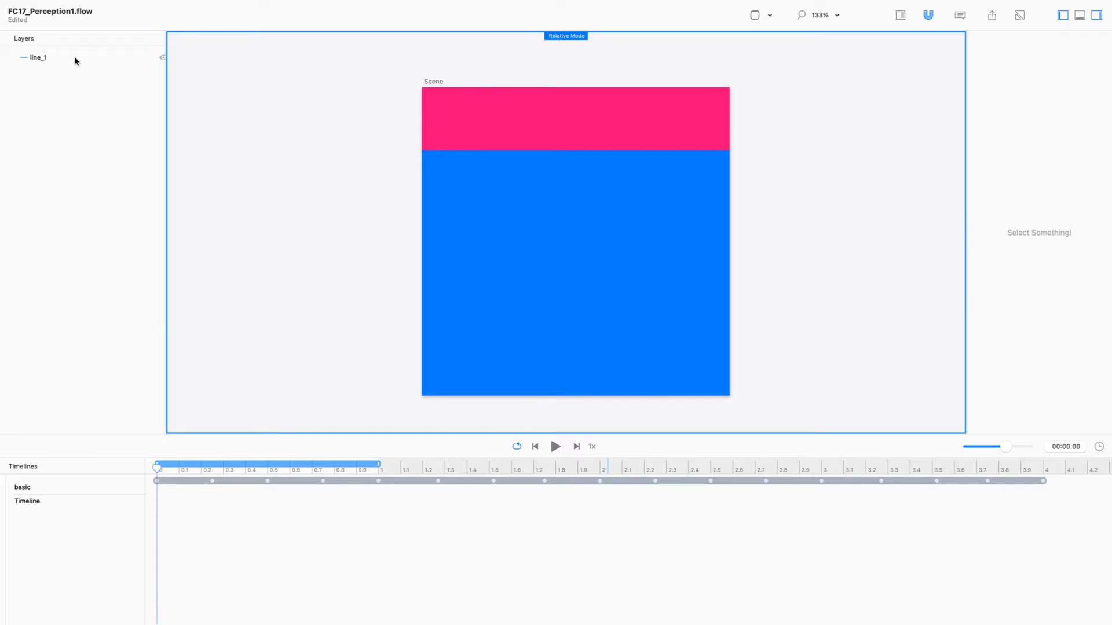
# Duplicate the line_1 layer four times so there are five stacked lines
pyautogui.click(75, 61)
pyautogui.press('super+d')
pyautogui.press('super+d')
pyautogui.press('super+d')
pyautogui.press('super+d')
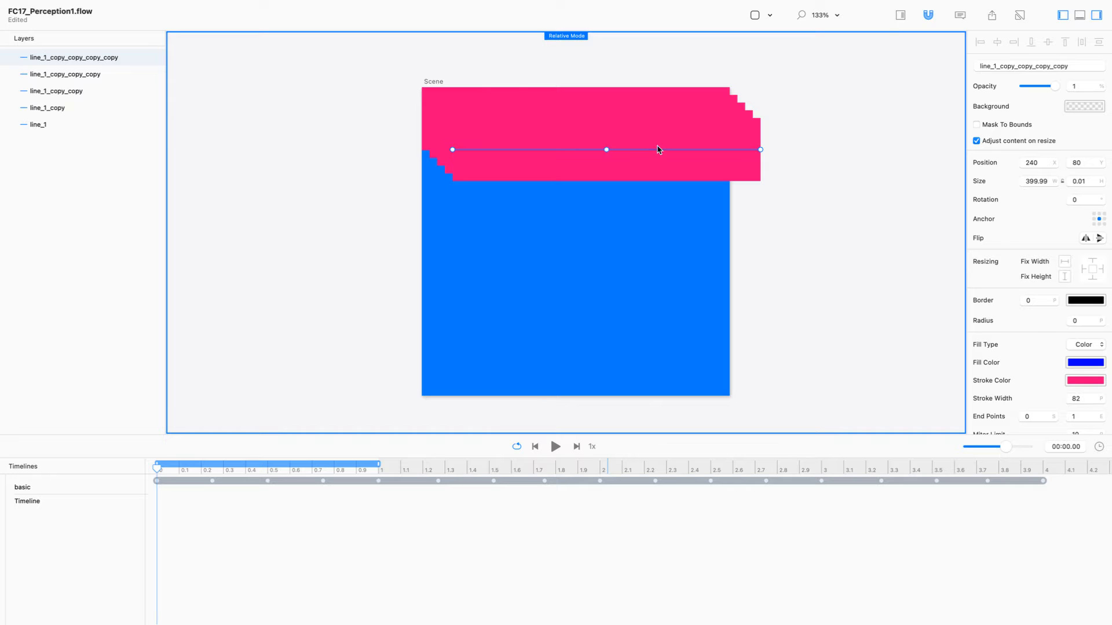
# Move the last line copy to the lower edge of the scene at position 200, 360
pyautogui.moveTo(659, 153); pyautogui.dragTo(624, 369)
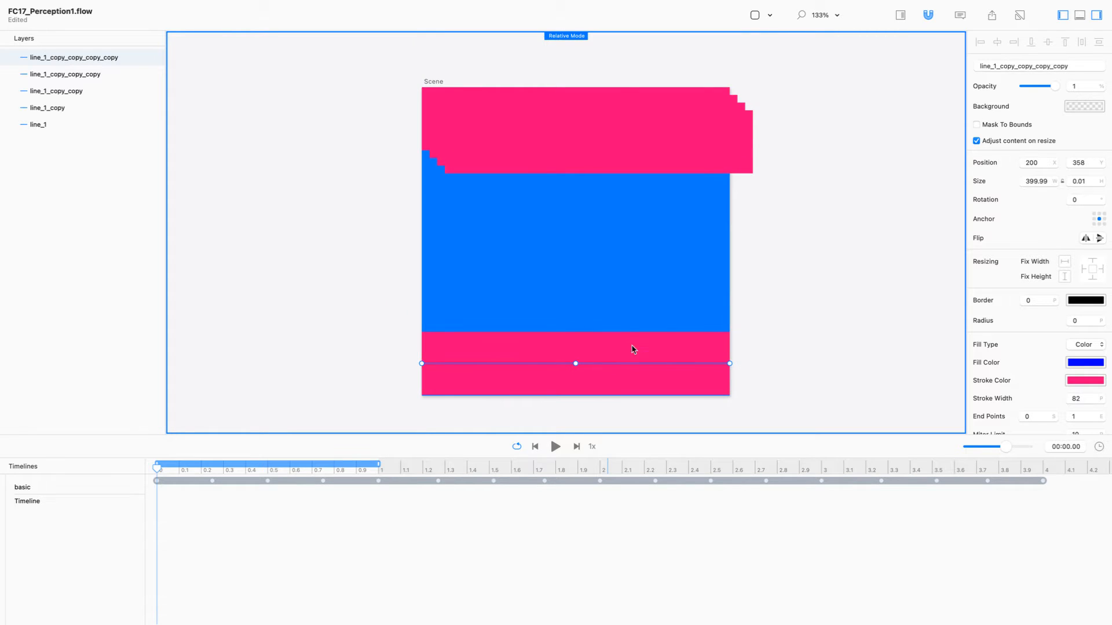
pyautogui.click(1080, 163)
pyautogui.write('360')
pyautogui.press('Return')
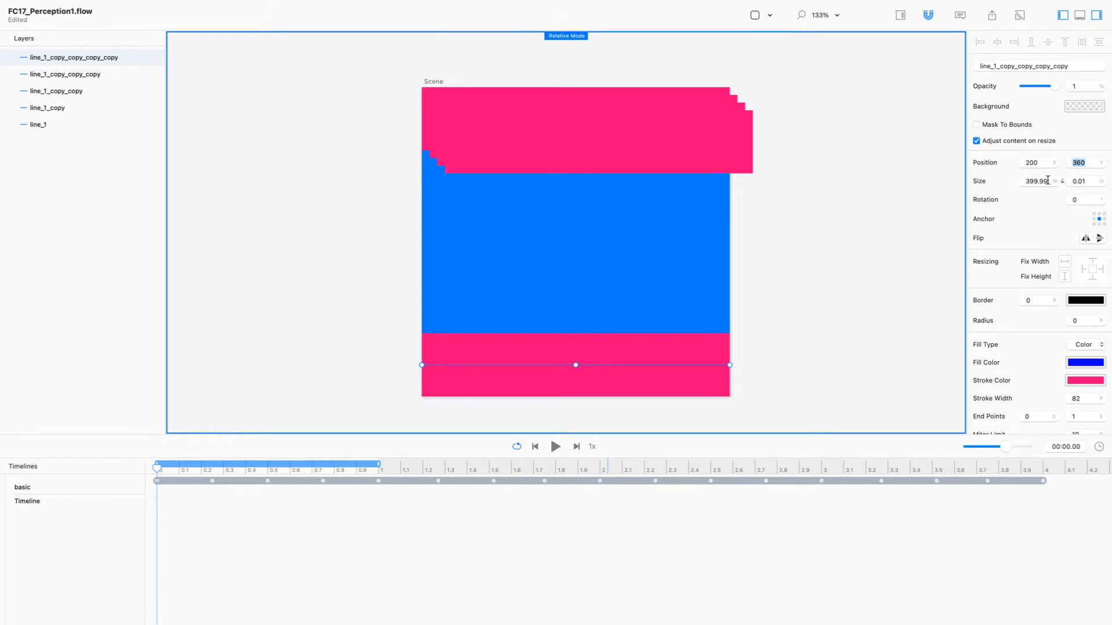
# Select all five lines and set their width to 400
pyautogui.moveTo(814, 82); pyautogui.dragTo(492, 402)
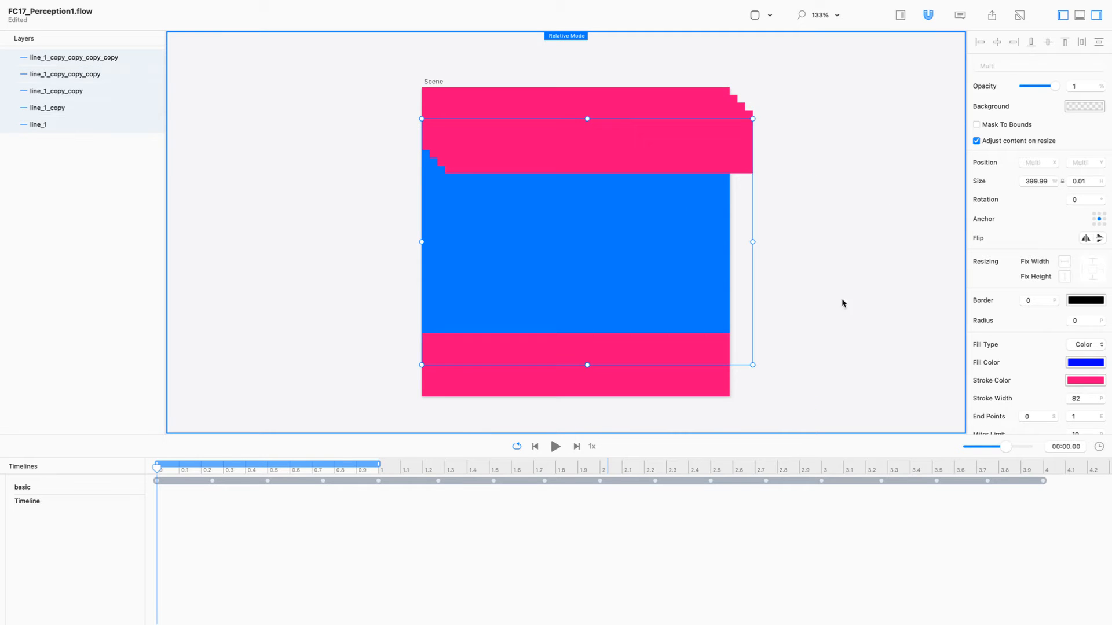
pyautogui.click(1038, 181)
pyautogui.write('400')
pyautogui.press('Return')
pyautogui.click(1076, 181)
# Align the five lines to the left and distribute them vertically across the scene
pyautogui.click(980, 42)
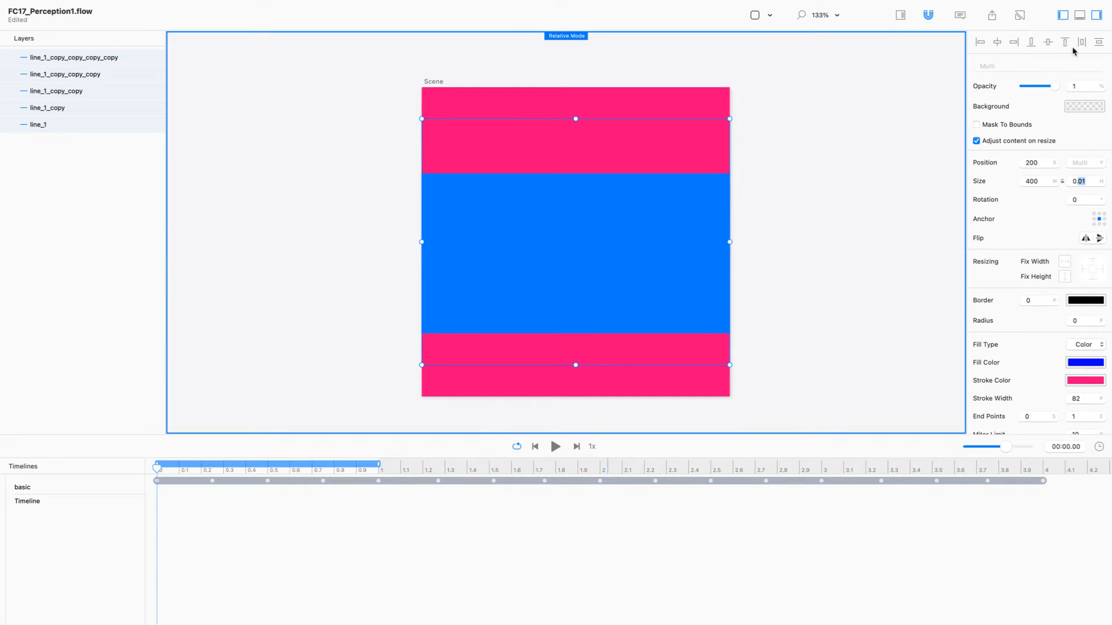
pyautogui.click(1099, 43)
pyautogui.click(858, 197)
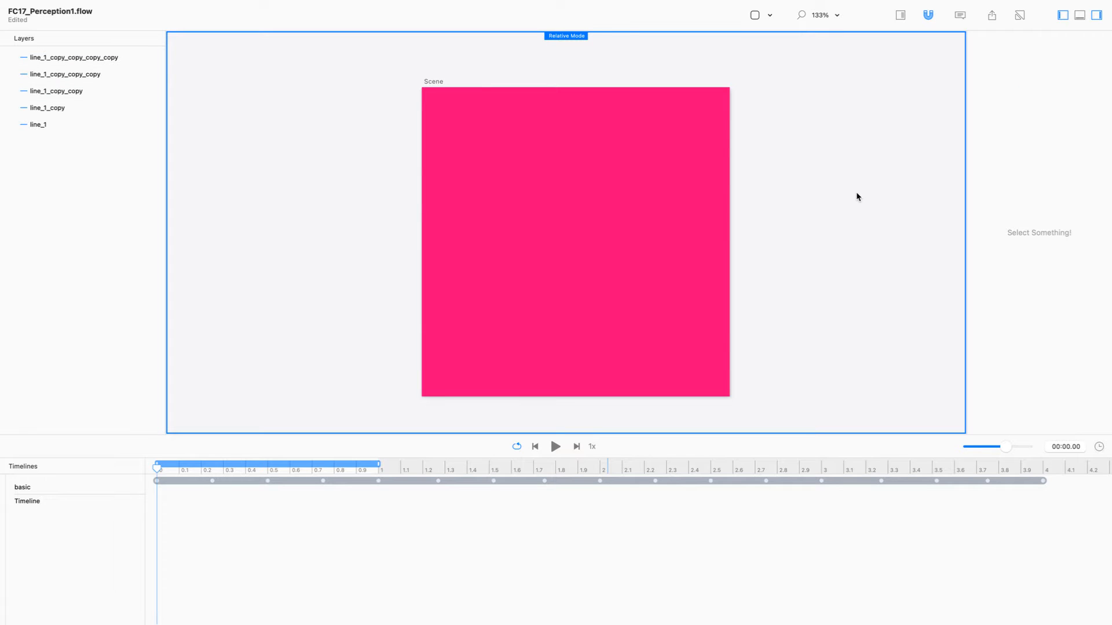
# Set the second end point value of all five lines to 0, and turn off Relative Mode
pyautogui.press('super+a')
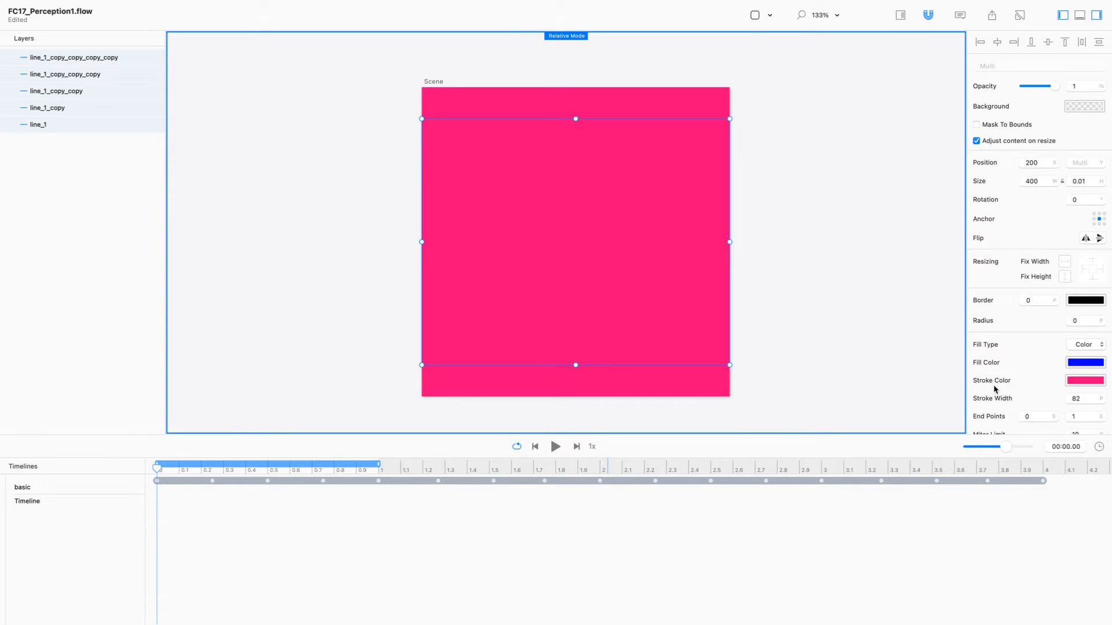
pyautogui.click(1072, 416)
pyautogui.write('0')
pyautogui.press('Return')
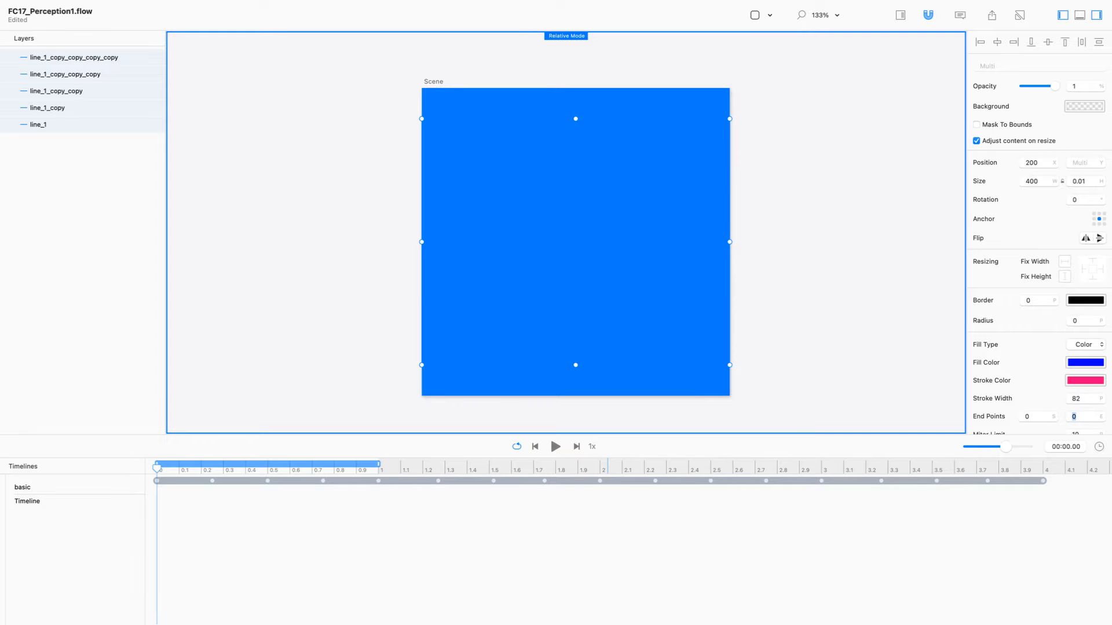
pyautogui.press('super+r')
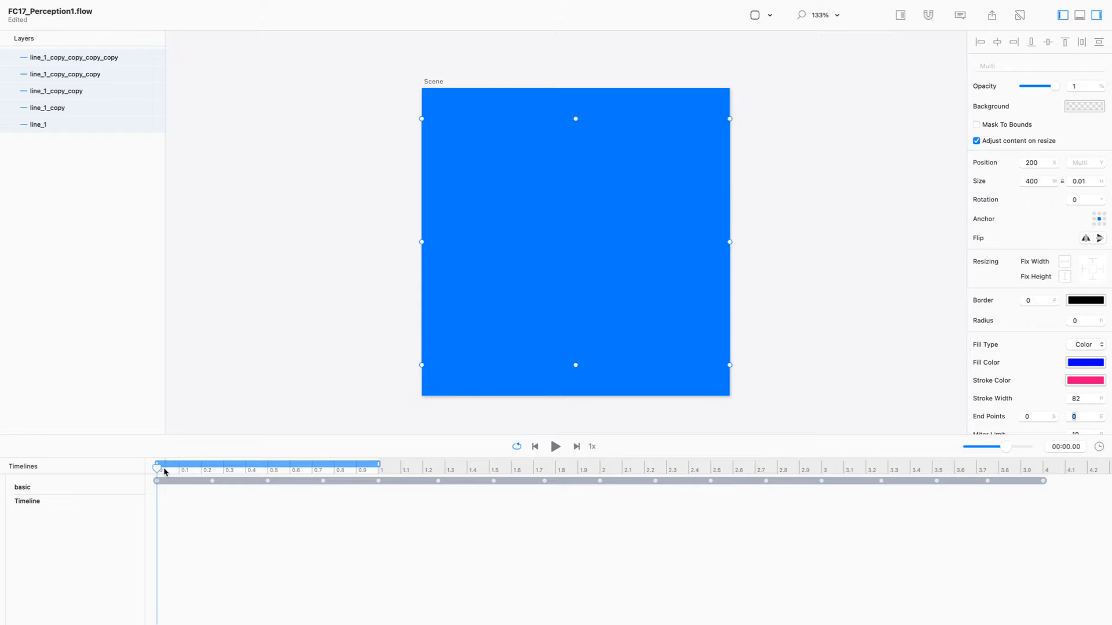
# At 1 second on the timeline, set the second end point value of all five lines to 1
pyautogui.moveTo(160, 466); pyautogui.dragTo(416, 459)
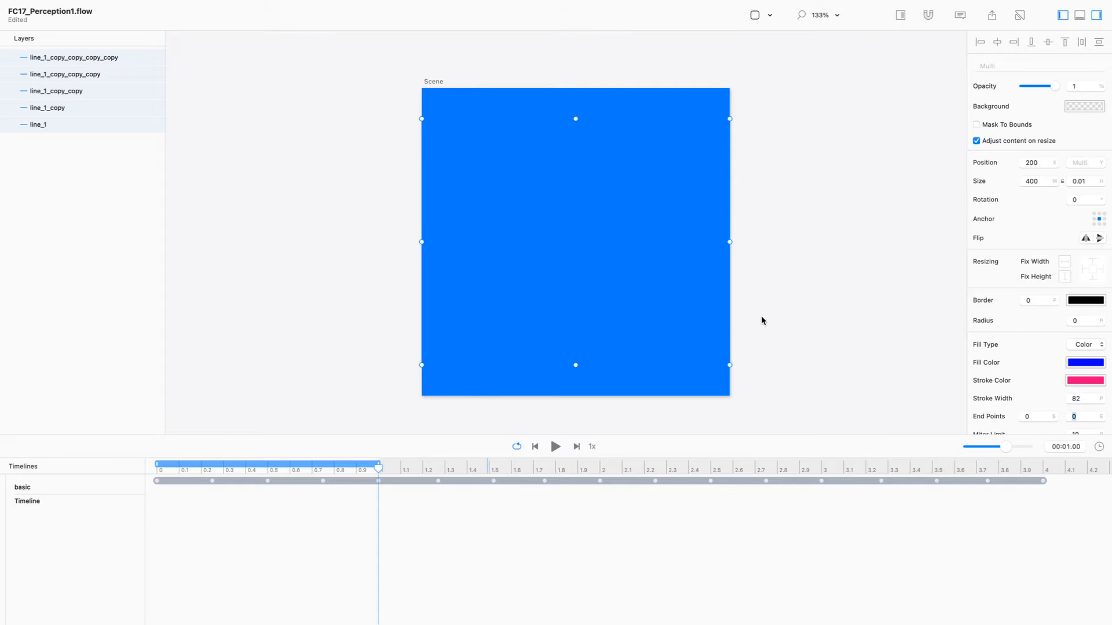
pyautogui.scroll(-3, 1062, 387)
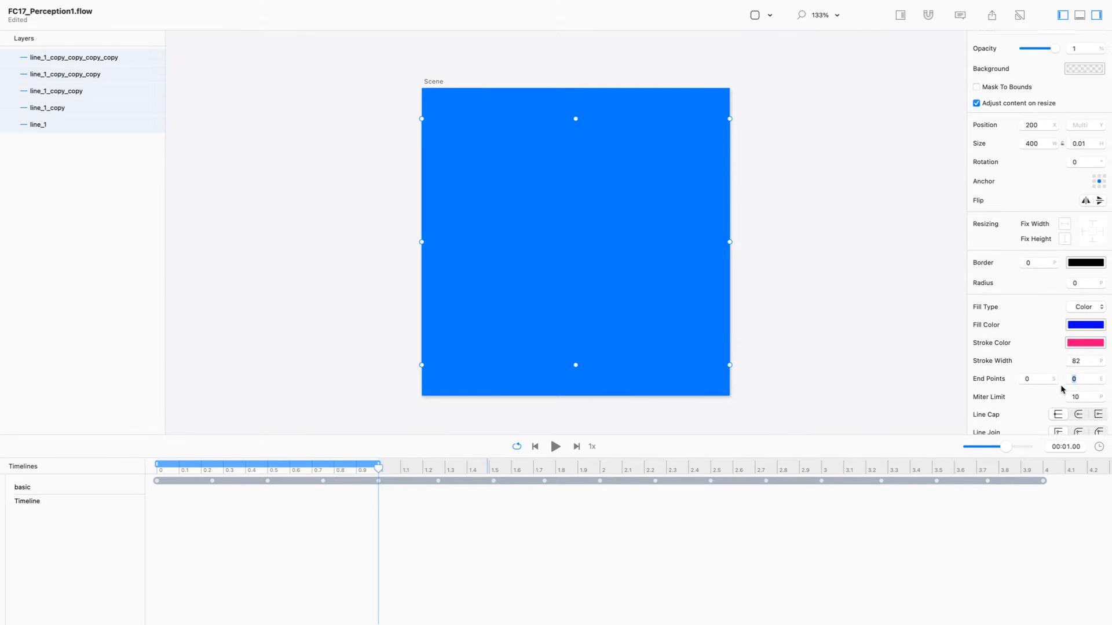
pyautogui.write('1')
pyautogui.press('Return')
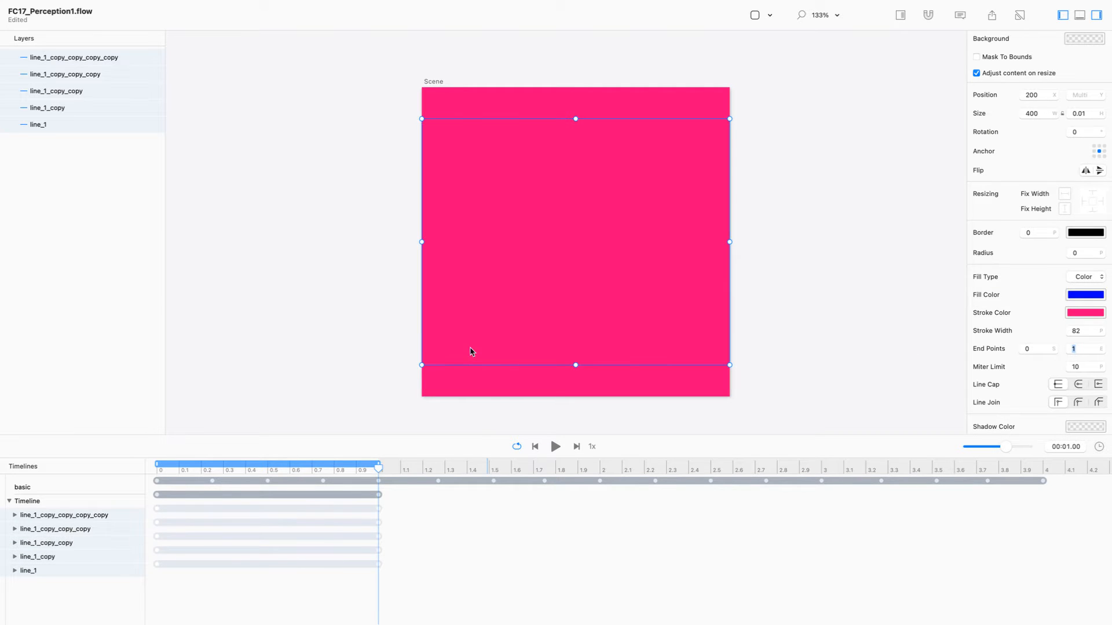
# Expand all five line layers in the timeline and enlarge the timeline area to show their Stroke End tracks
pyautogui.click(14, 571)
pyautogui.click(14, 556)
pyautogui.click(15, 543)
pyautogui.click(15, 529)
pyautogui.click(17, 514)
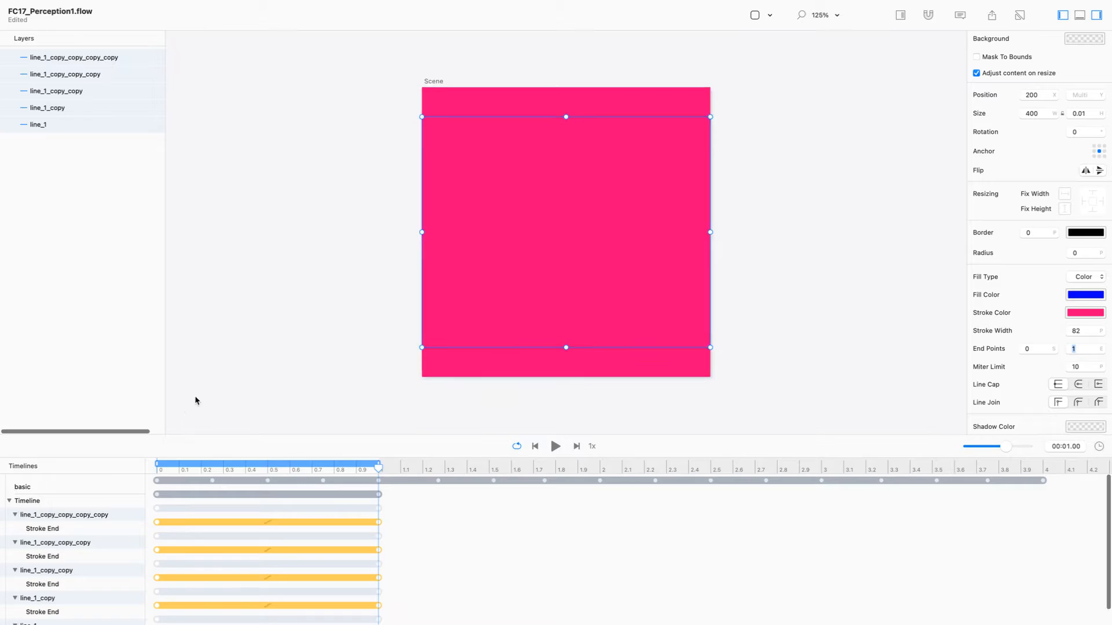
pyautogui.moveTo(191, 435); pyautogui.dragTo(185, 295)
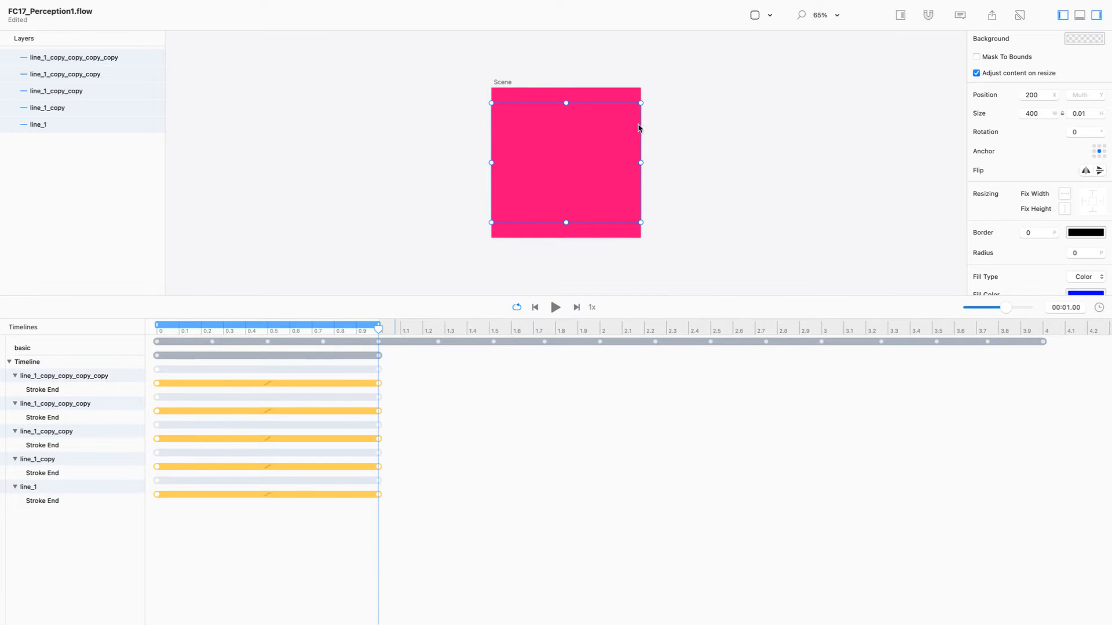
# Animate the first end point value of all five lines to 1 at the 1-second mark
pyautogui.scroll(-5, 1015, 231)
pyautogui.hotkey('shift', 'Tab')
pyautogui.press('Return')
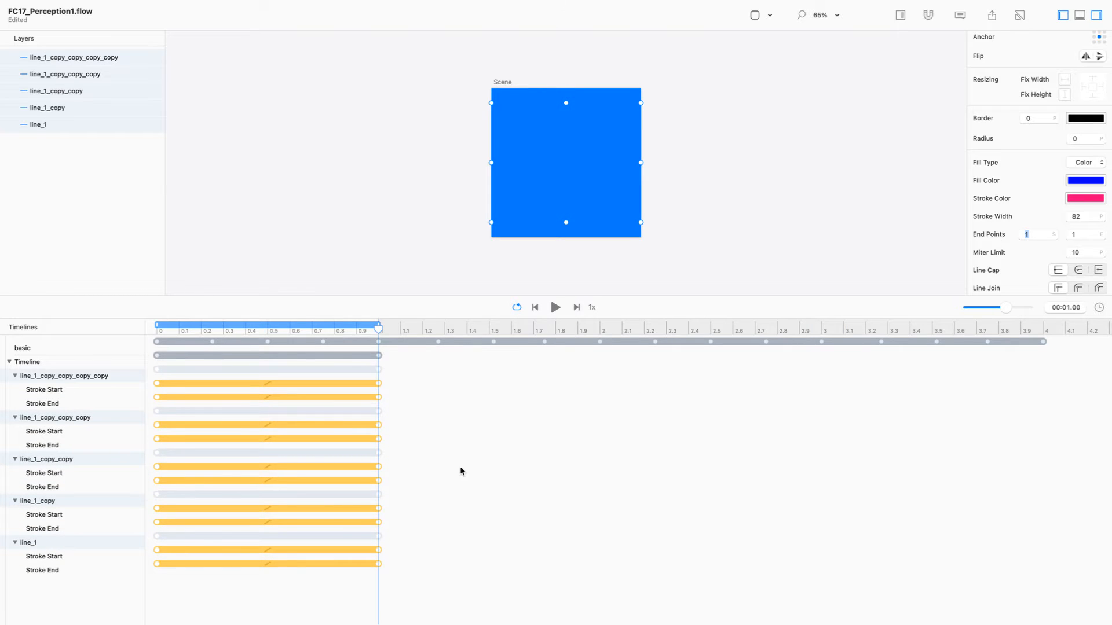
# Select the Stroke Start segments of all five lines and shift them together to 1.24–2.24 seconds
pyautogui.click(378, 383)
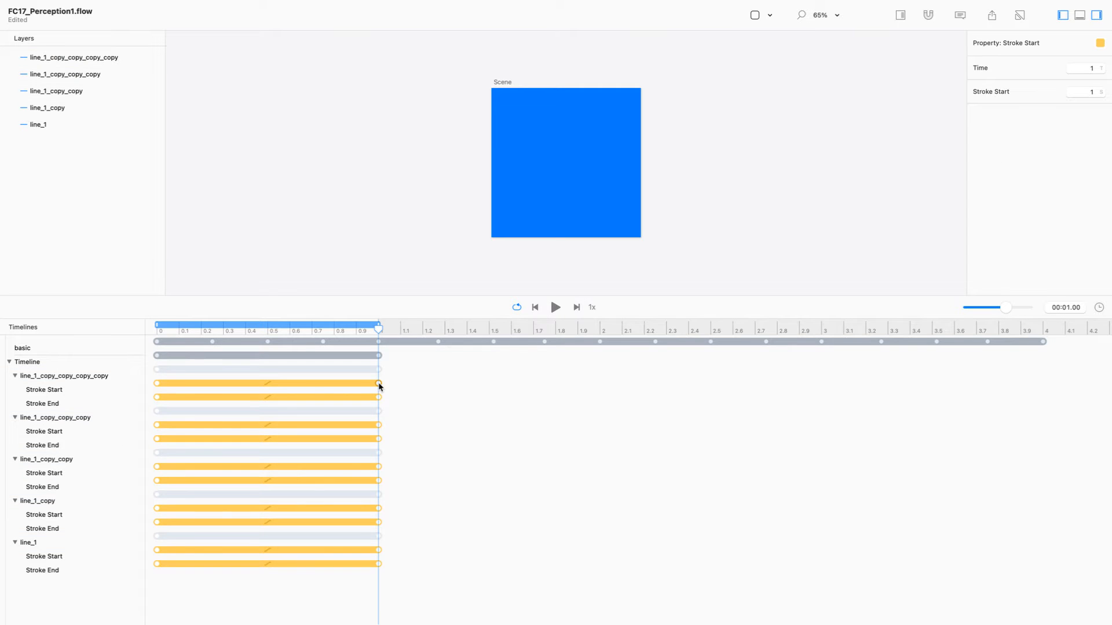
pyautogui.click(379, 390)
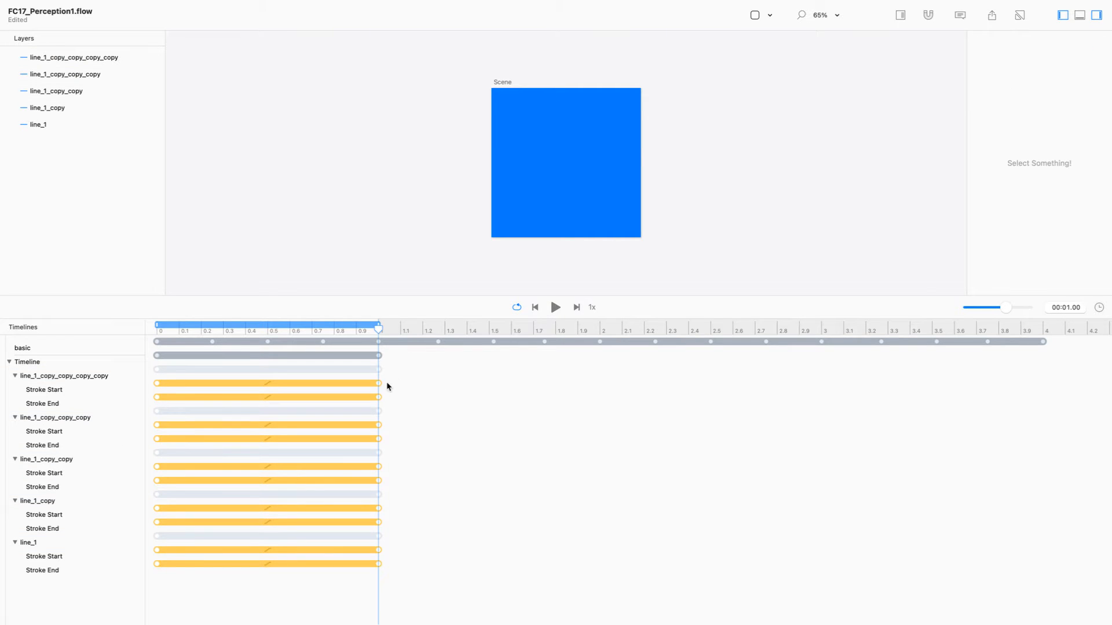
pyautogui.click(378, 383)
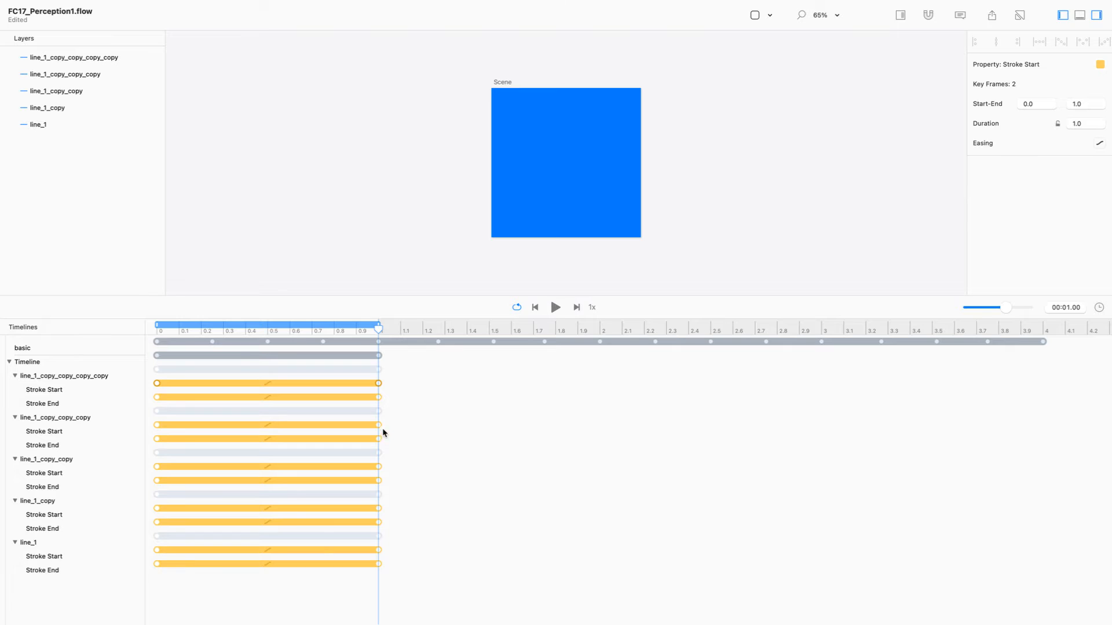
pyautogui.keyDown('shift'); pyautogui.click(379, 426); pyautogui.keyUp('shift')
pyautogui.keyDown('shift'); pyautogui.click(379, 468); pyautogui.keyUp('shift')
pyautogui.keyDown('shift'); pyautogui.click(378, 509); pyautogui.keyUp('shift')
pyautogui.keyDown('shift'); pyautogui.click(379, 550); pyautogui.keyUp('shift')
pyautogui.moveTo(378, 550)
pyautogui.mouseDown()
pyautogui.moveTo(668, 545)
pyautogui.moveTo(643, 540)
pyautogui.moveTo(653, 542)
pyautogui.mouseUp()
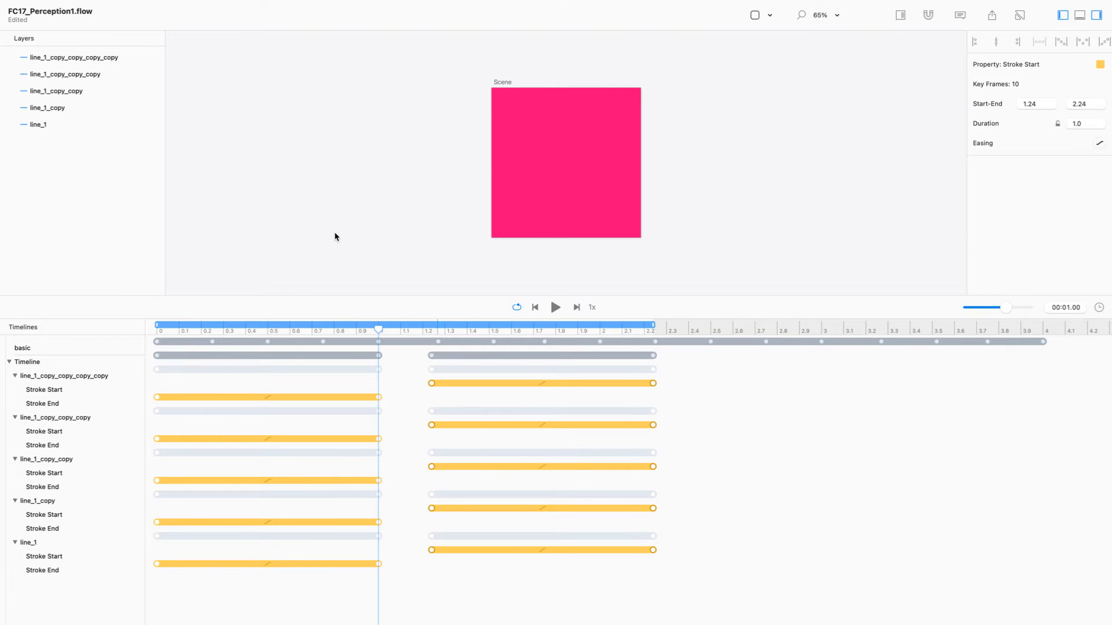
# Check the basic timeline's timing, place the playhead at 2 seconds, and shift the five Stroke Start segments to 2.0–3.0 seconds
pyautogui.click(74, 354)
pyautogui.click(601, 328)
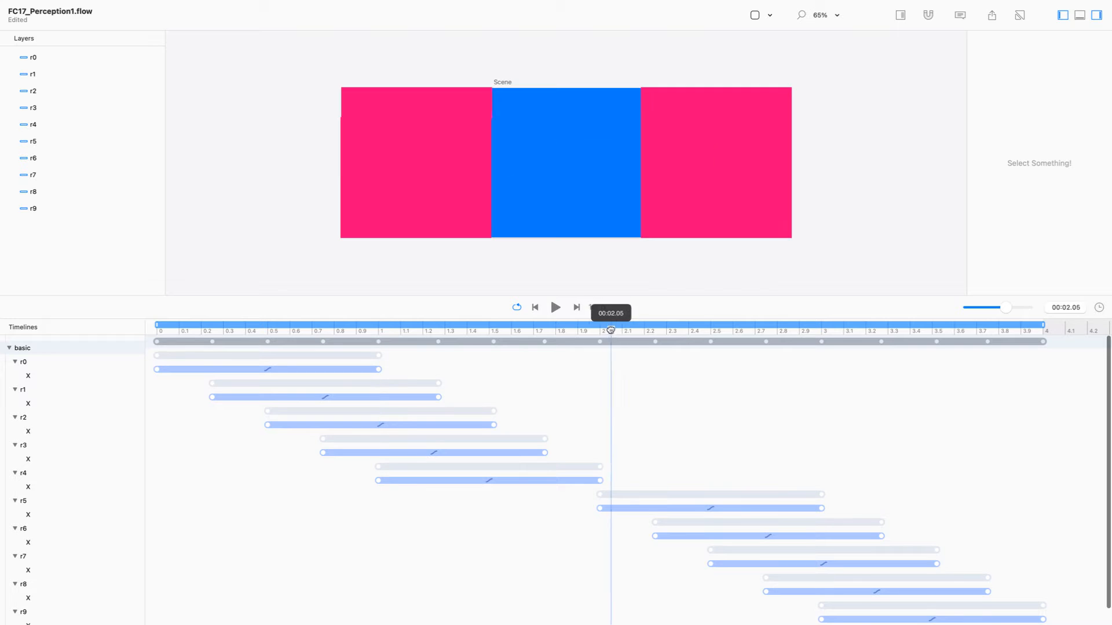
pyautogui.click(10, 350)
pyautogui.click(52, 363)
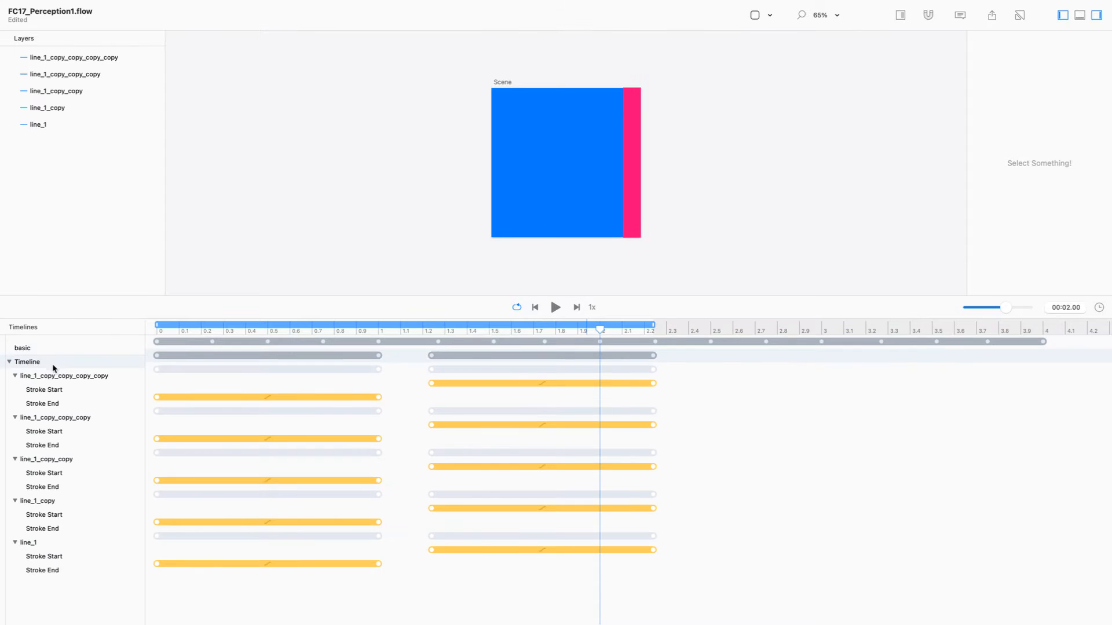
pyautogui.moveTo(735, 374)
pyautogui.mouseDown()
pyautogui.moveTo(467, 561)
pyautogui.moveTo(422, 563)
pyautogui.moveTo(599, 550)
pyautogui.mouseUp()
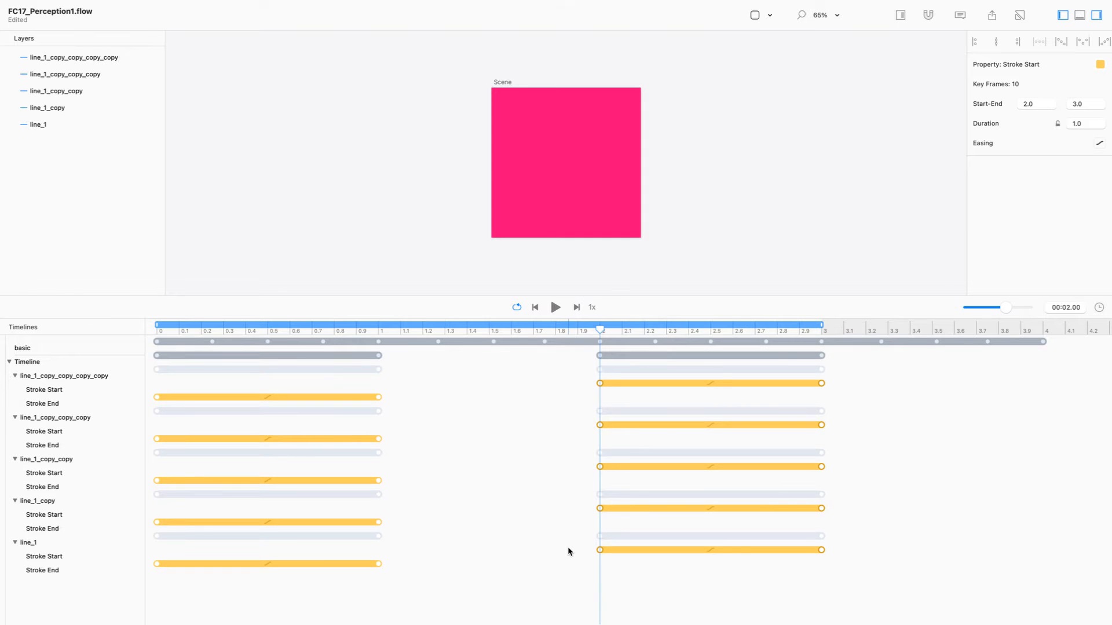
pyautogui.moveTo(456, 562); pyautogui.dragTo(173, 576)
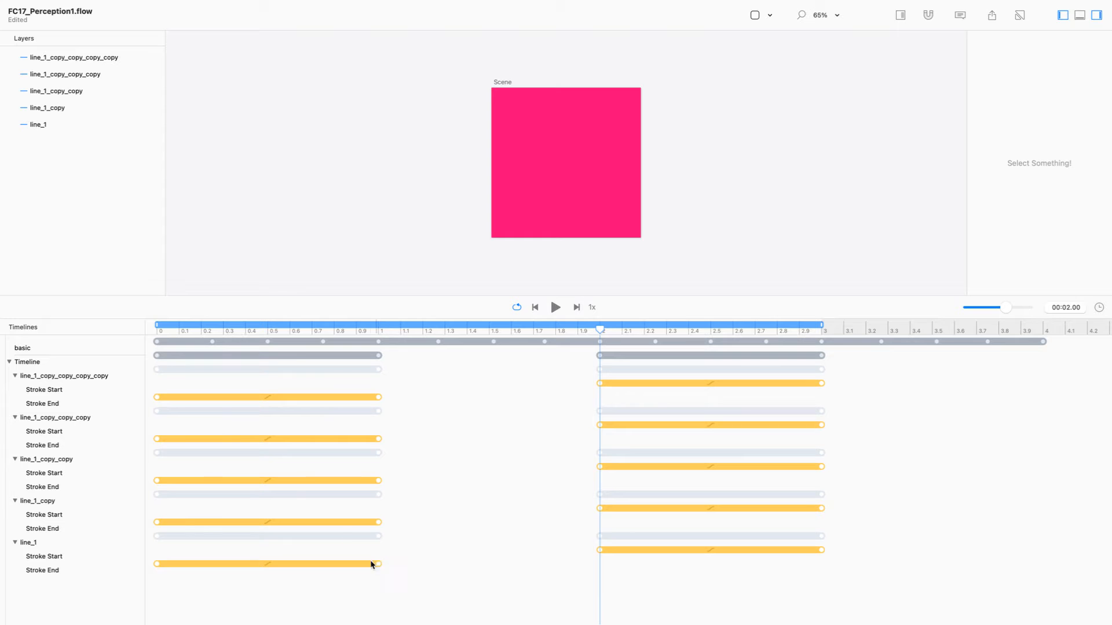
# Reverse the layer order so line_1 is uppermost and line_1_copy_copy_copy_copy is lowest
pyautogui.moveTo(44, 125); pyautogui.dragTo(54, 56)
pyautogui.moveTo(59, 122); pyautogui.dragTo(56, 73)
pyautogui.moveTo(63, 125)
pyautogui.mouseDown()
pyautogui.moveTo(62, 84)
pyautogui.moveTo(70, 104)
pyautogui.mouseUp()
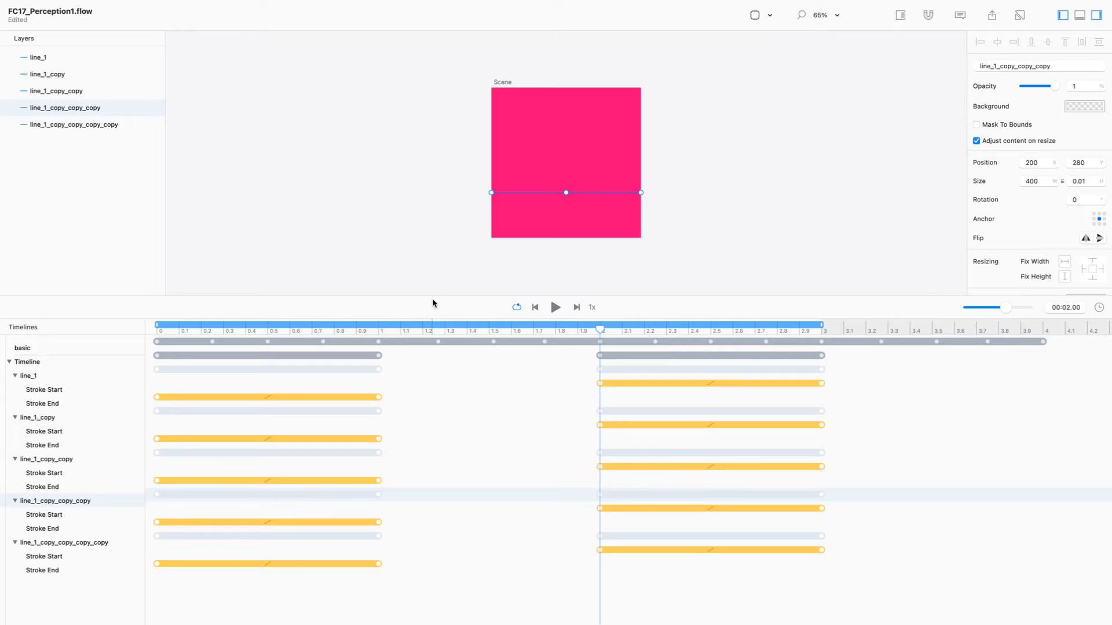
# Shrink the timeline area and shift the Stroke End segment of line_1_copy_copy_copy_copy to 1.0–2.0 seconds
pyautogui.moveTo(435, 297); pyautogui.dragTo(446, 341)
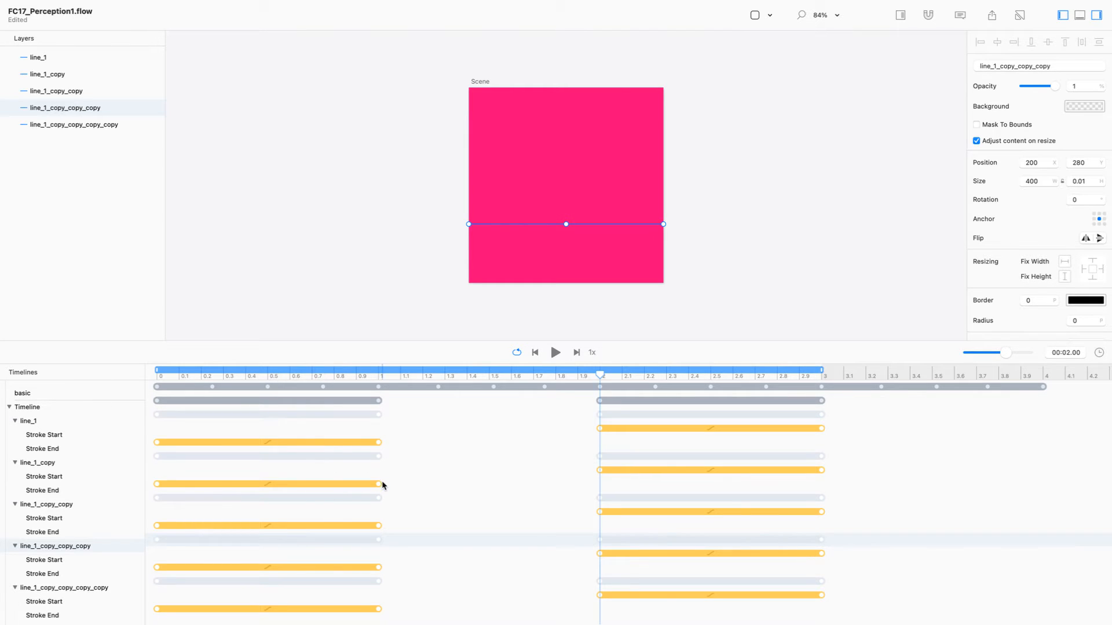
pyautogui.click(380, 610)
pyautogui.moveTo(380, 611)
pyautogui.mouseDown()
pyautogui.moveTo(463, 595)
pyautogui.moveTo(599, 608)
pyautogui.mouseUp()
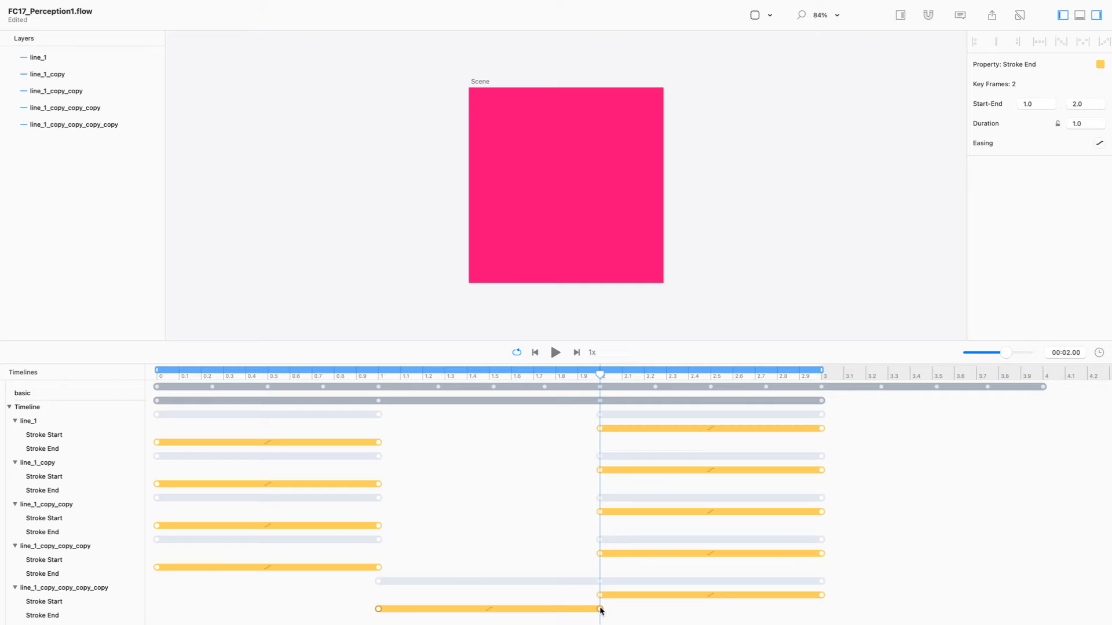
# Stagger the Stroke End segments of the middle three lines, and distribute all five segments evenly between 0 and 2 seconds
pyautogui.click(378, 567)
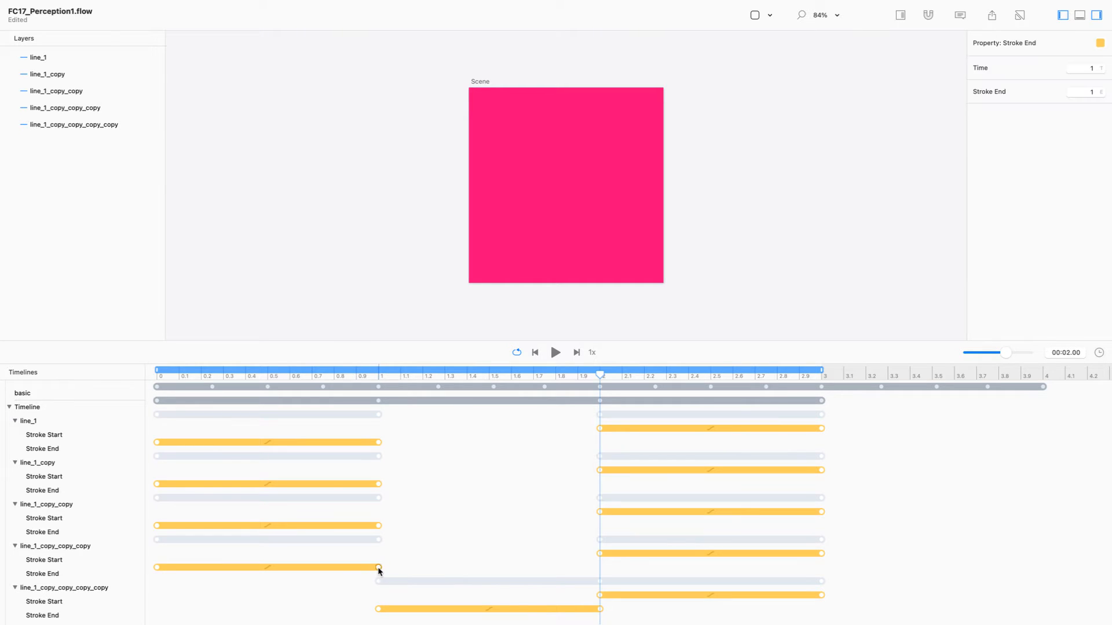
pyautogui.click(390, 568)
pyautogui.moveTo(380, 568); pyautogui.dragTo(402, 569)
pyautogui.keyDown('shift'); pyautogui.click(380, 526); pyautogui.keyUp('shift')
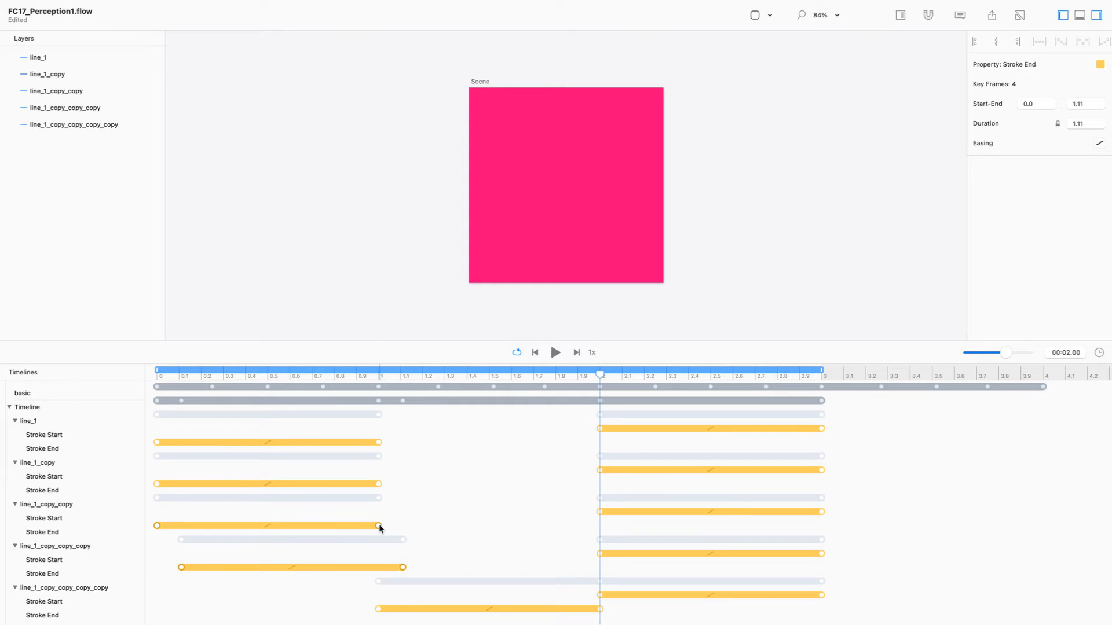
pyautogui.moveTo(379, 525); pyautogui.dragTo(404, 526)
pyautogui.keyDown('shift'); pyautogui.click(378, 484); pyautogui.keyUp('shift')
pyautogui.moveTo(382, 485); pyautogui.dragTo(390, 484)
pyautogui.keyDown('shift'); pyautogui.click(379, 443); pyautogui.keyUp('shift')
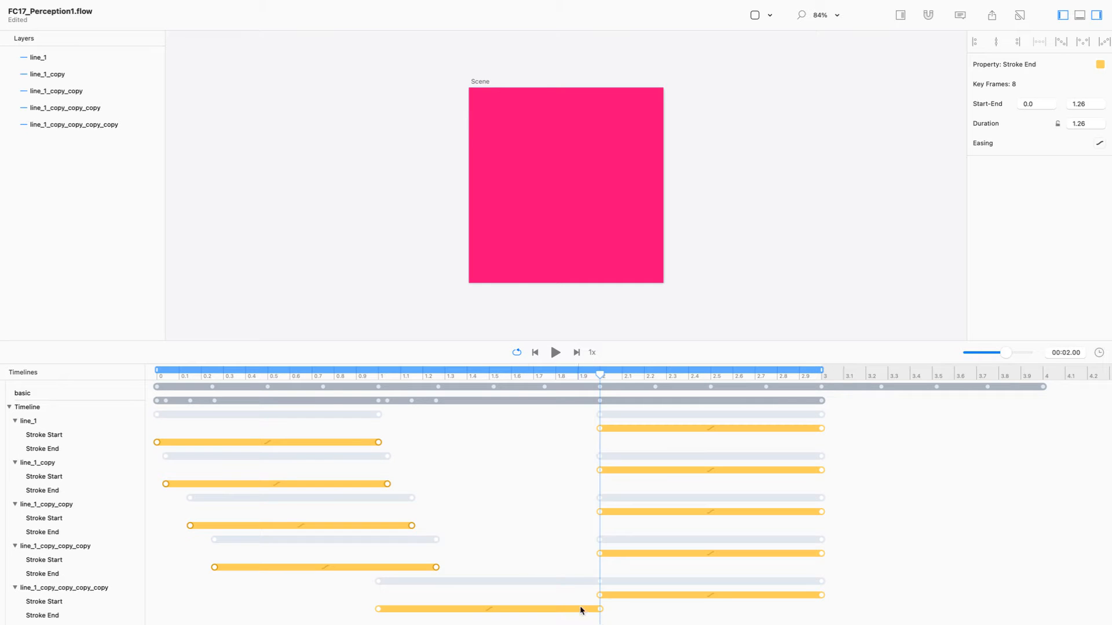
pyautogui.keyDown('shift'); pyautogui.click(599, 609); pyautogui.keyUp('shift')
pyautogui.click(1061, 43)
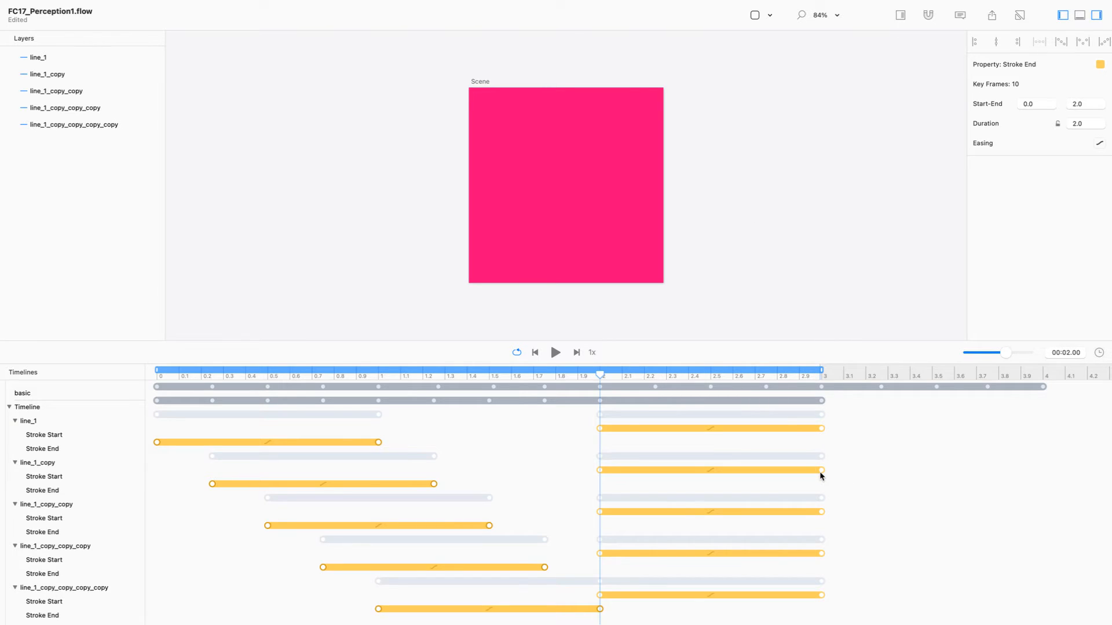
pyautogui.keyDown('shift'); pyautogui.click(821, 595); pyautogui.keyUp('shift')
pyautogui.click(1057, 124)
pyautogui.click(864, 400)
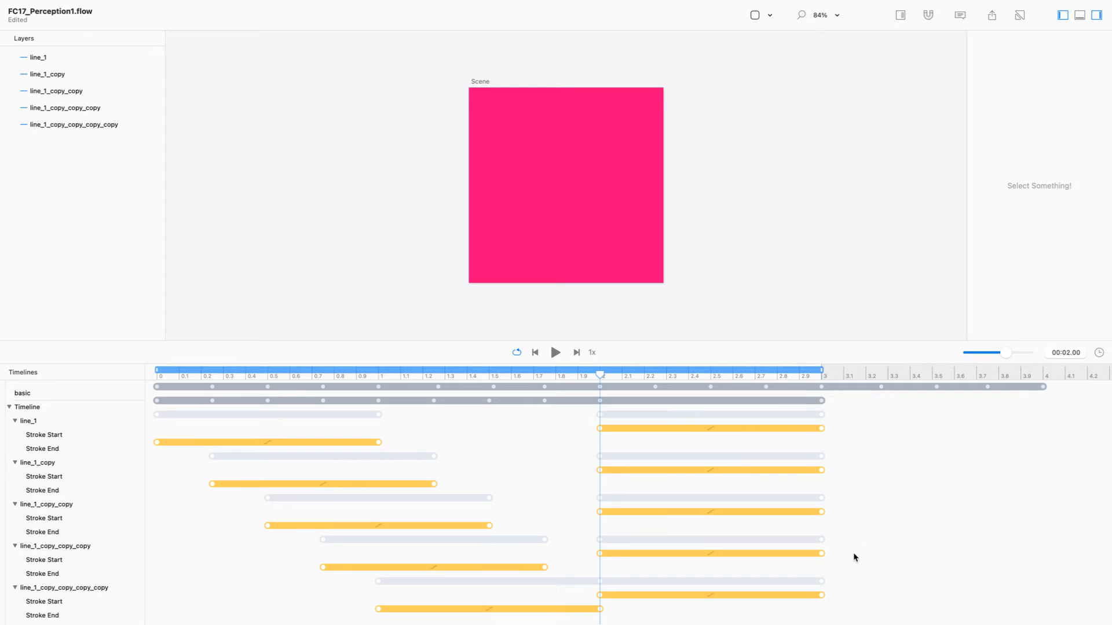
# Shift the Stroke Start segment of line_1_copy_copy_copy_copy to 3.0–4.0 seconds
pyautogui.click(820, 595)
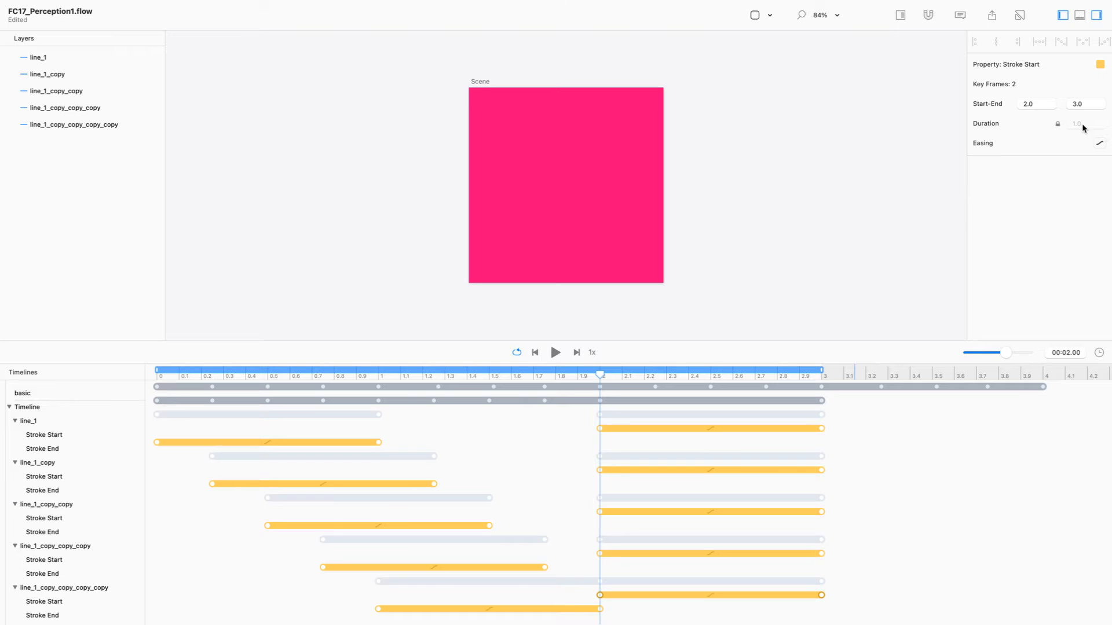
pyautogui.click(1073, 103)
pyautogui.write('4')
pyautogui.press('Return')
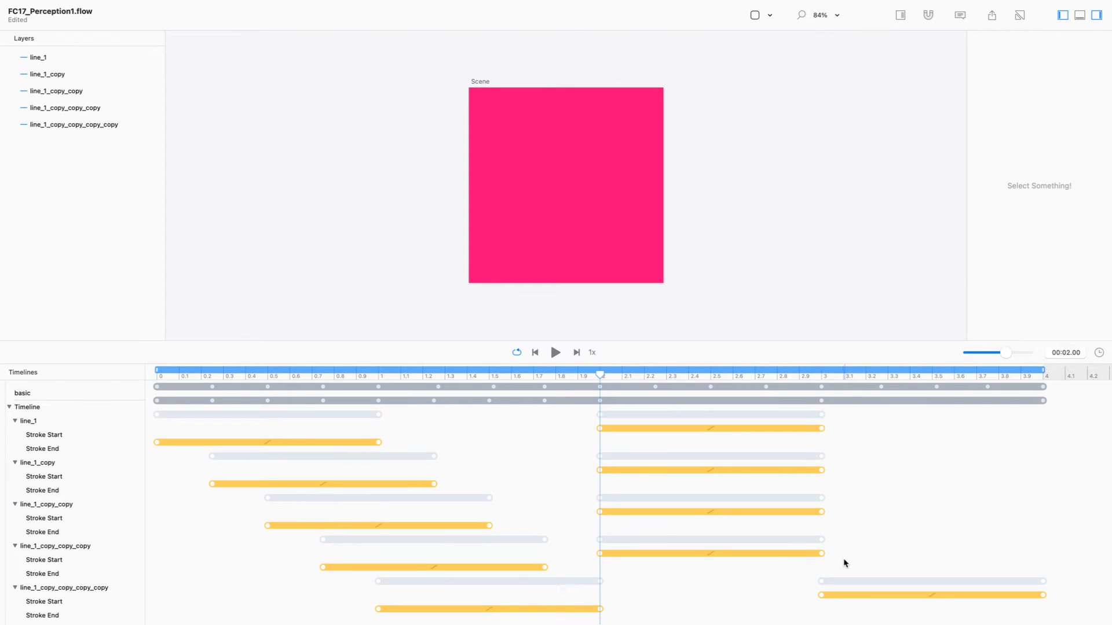
# Stagger the Stroke Start segments of the middle three lines, and distribute all five segments evenly between 2 and 4 seconds
pyautogui.click(821, 554)
pyautogui.moveTo(822, 555); pyautogui.dragTo(838, 554)
pyautogui.keyDown('shift'); pyautogui.click(821, 512); pyautogui.keyUp('shift')
pyautogui.moveTo(821, 512); pyautogui.dragTo(837, 511)
pyautogui.keyDown('shift'); pyautogui.click(822, 470); pyautogui.keyUp('shift')
pyautogui.moveTo(824, 469); pyautogui.dragTo(828, 470)
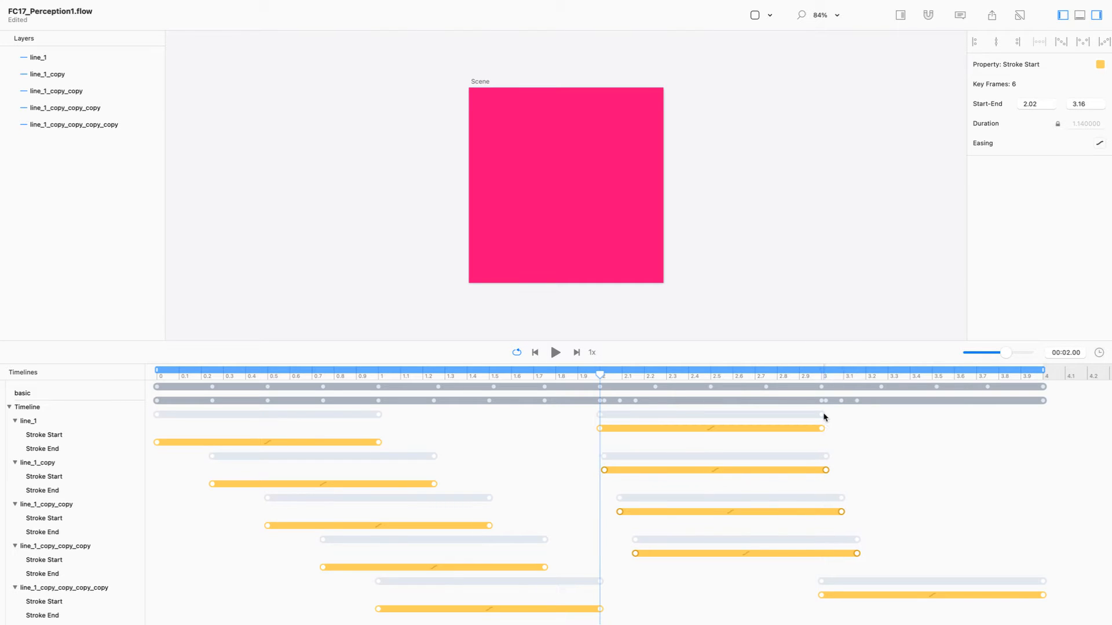
pyautogui.keyDown('shift'); pyautogui.click(822, 429); pyautogui.keyUp('shift')
pyautogui.keyDown('shift'); pyautogui.click(1044, 594); pyautogui.keyUp('shift')
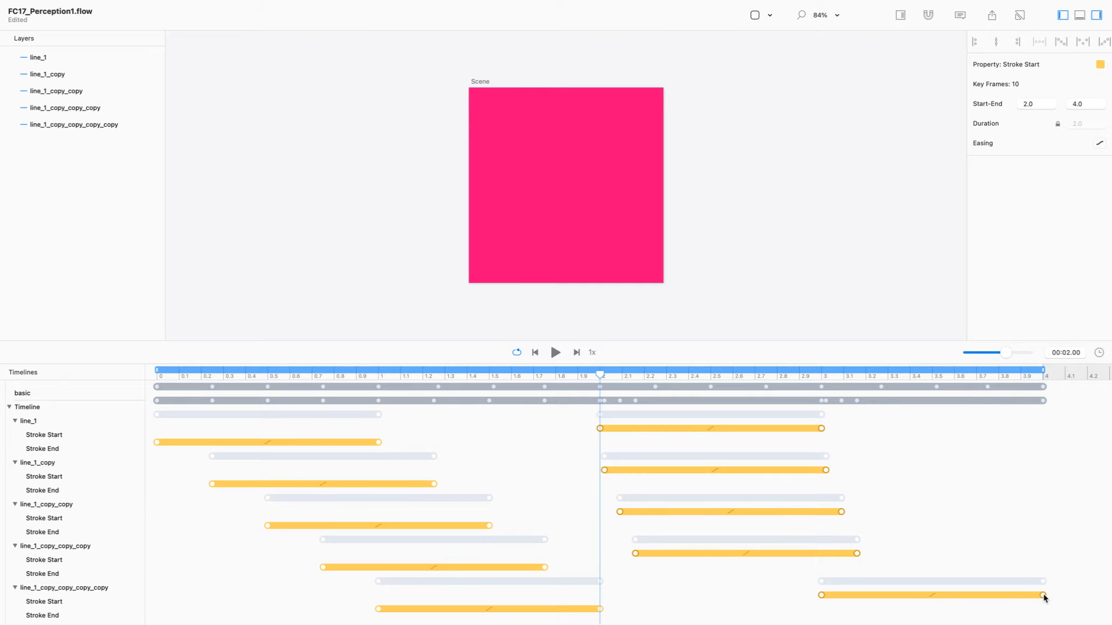
pyautogui.click(1063, 44)
# Play the line animation from 0 seconds and enlarge the canvas area to watch it
pyautogui.moveTo(601, 374); pyautogui.dragTo(55, 387)
pyautogui.press('space')
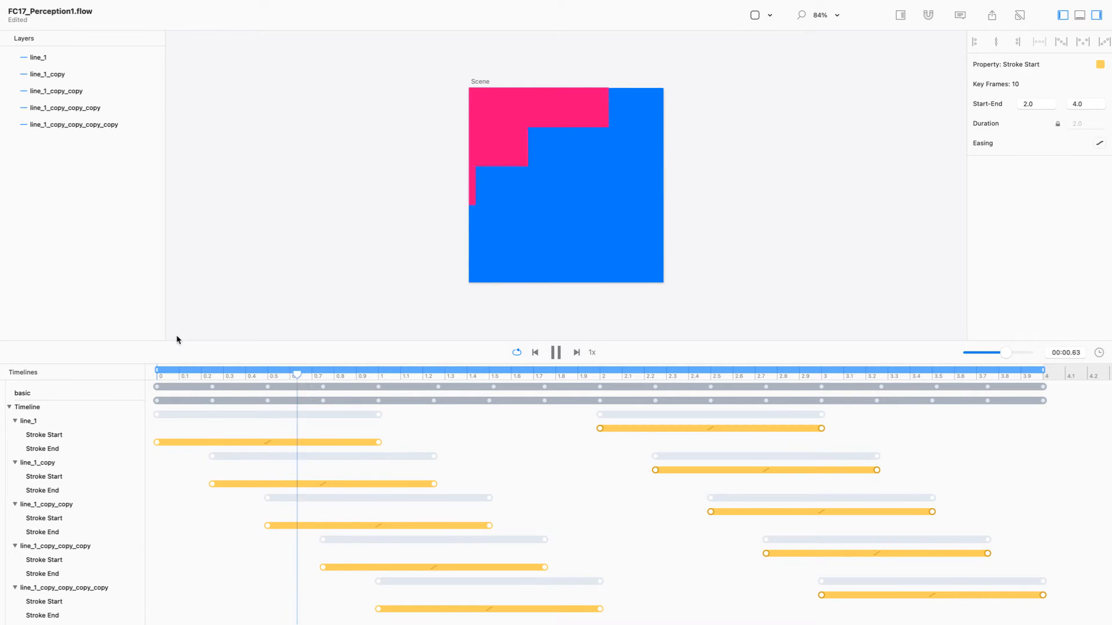
pyautogui.moveTo(588, 341); pyautogui.dragTo(590, 464)
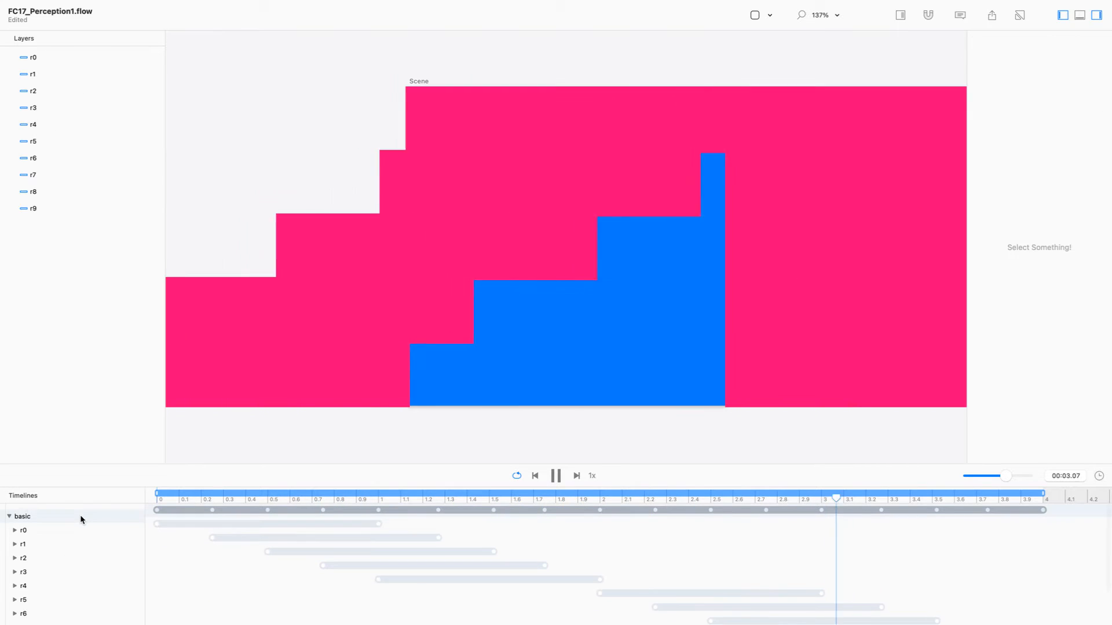
# Duplicate the basic timeline and stop the playback
pyautogui.rightClick(82, 519)
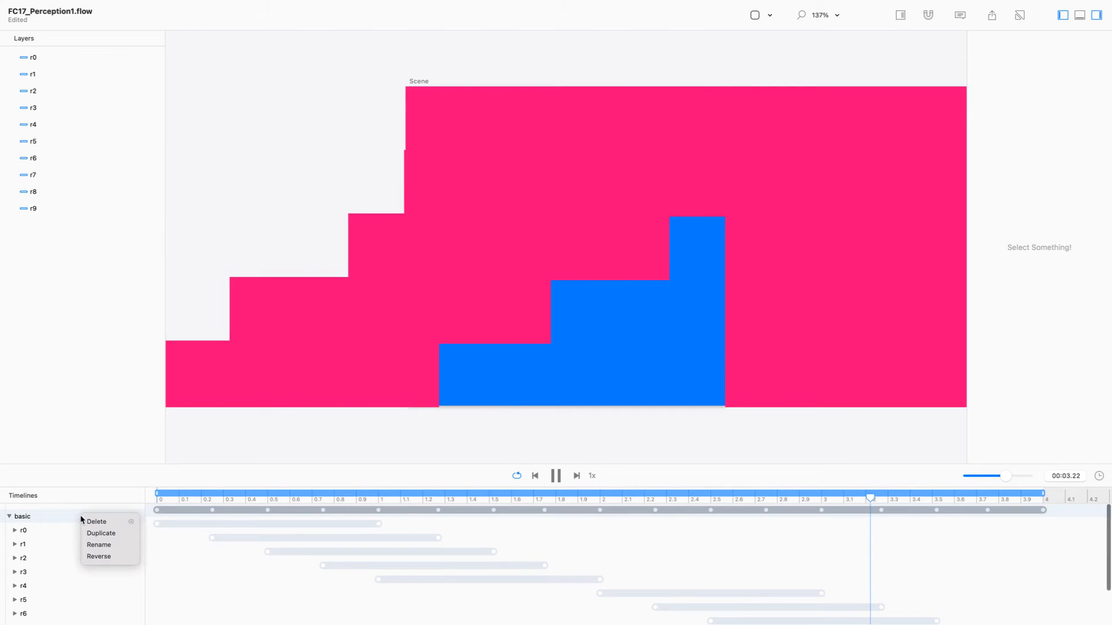
pyautogui.click(110, 533)
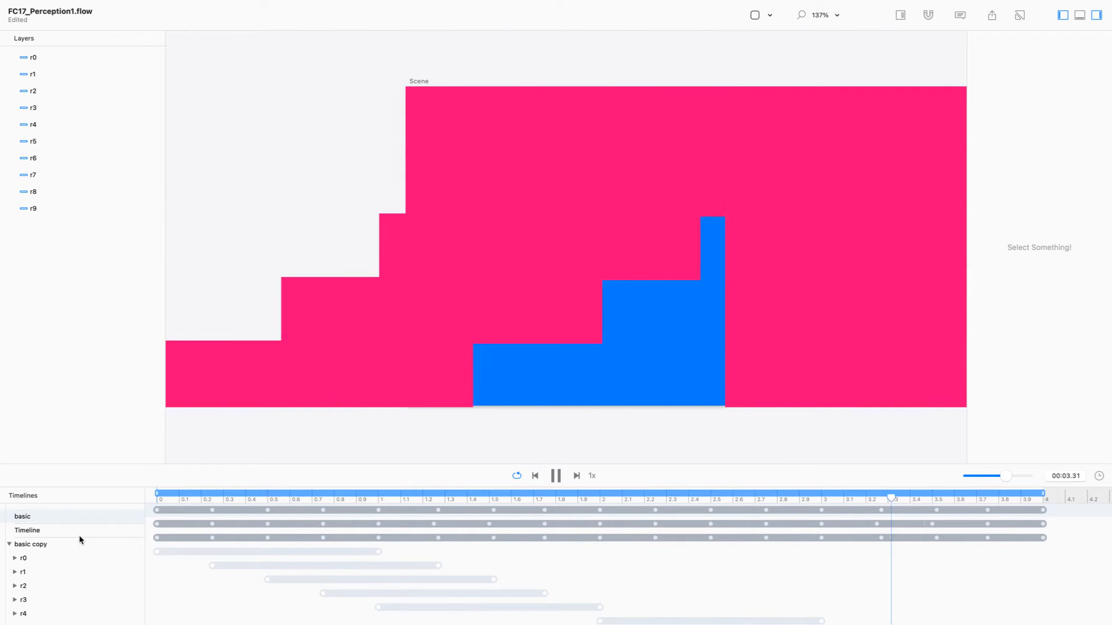
pyautogui.press('space')
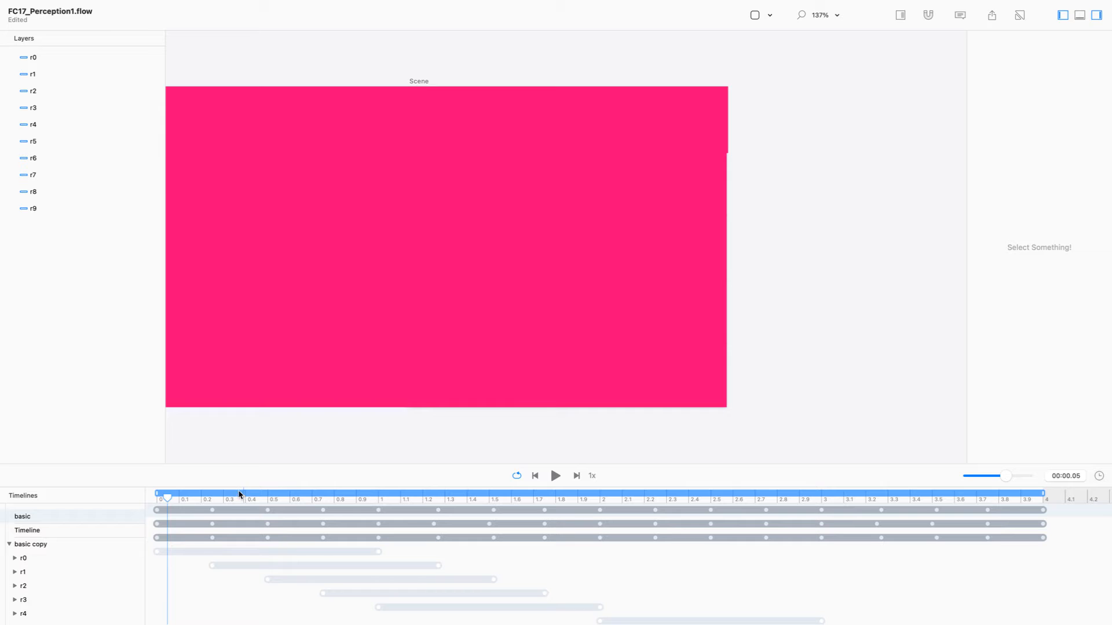
# Delete the rectangles r5 through r9 from the basic copy timeline
pyautogui.click(61, 127)
pyautogui.click(60, 141)
pyautogui.keyDown('shift'); pyautogui.click(62, 209); pyautogui.keyUp('shift')
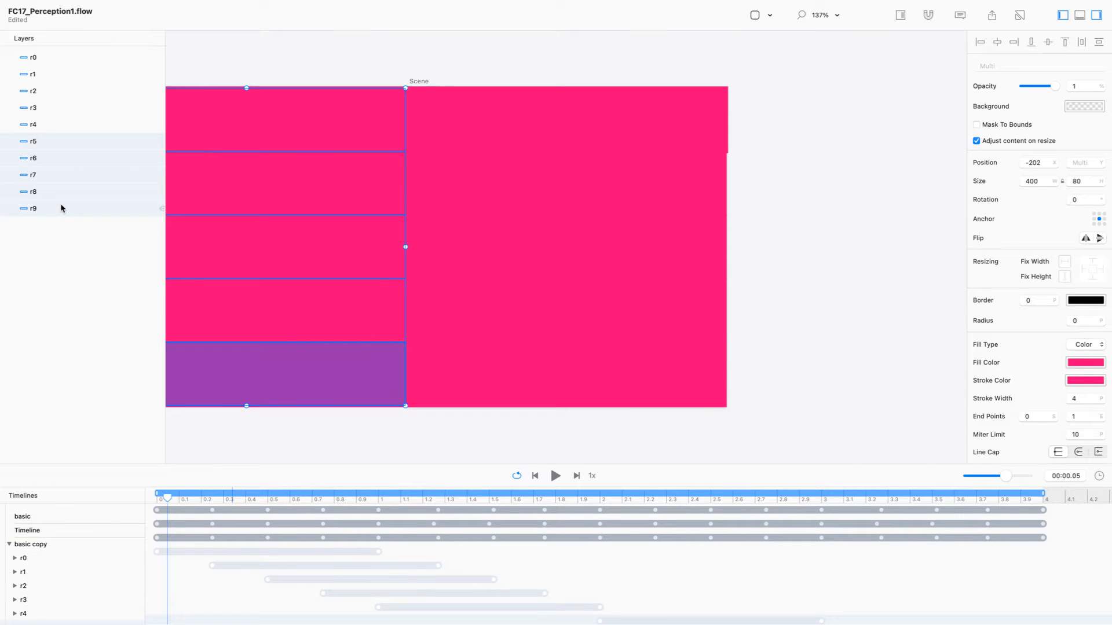
pyautogui.press('BackSpace')
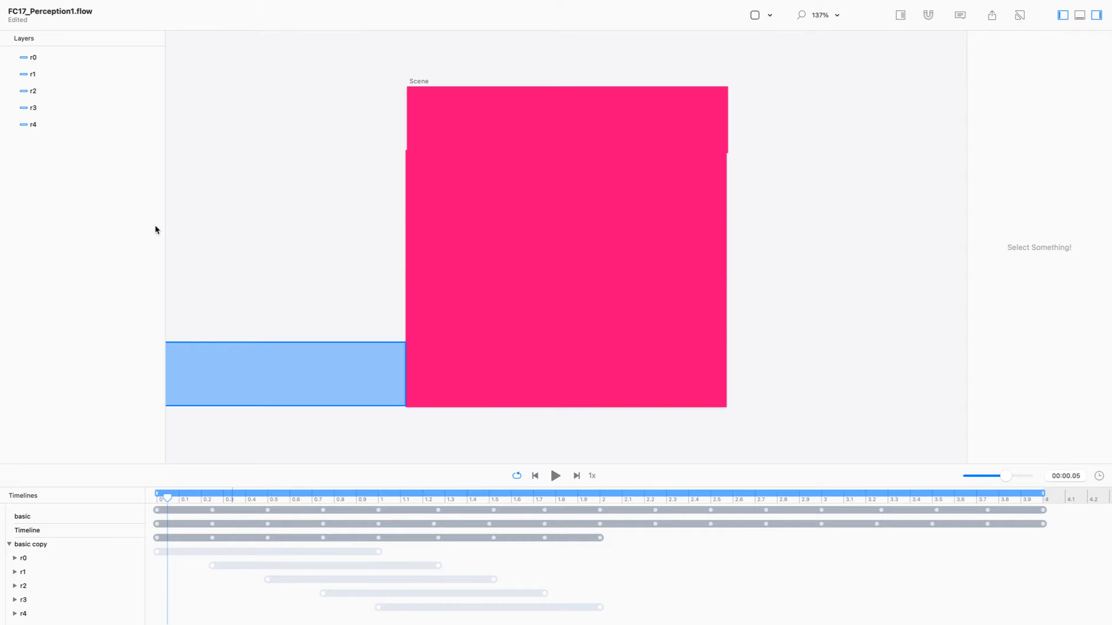
# Try moving all five rectangles beside the scene's left edge to X -202 at 0 seconds, and play the result
pyautogui.moveTo(164, 496); pyautogui.dragTo(150, 497)
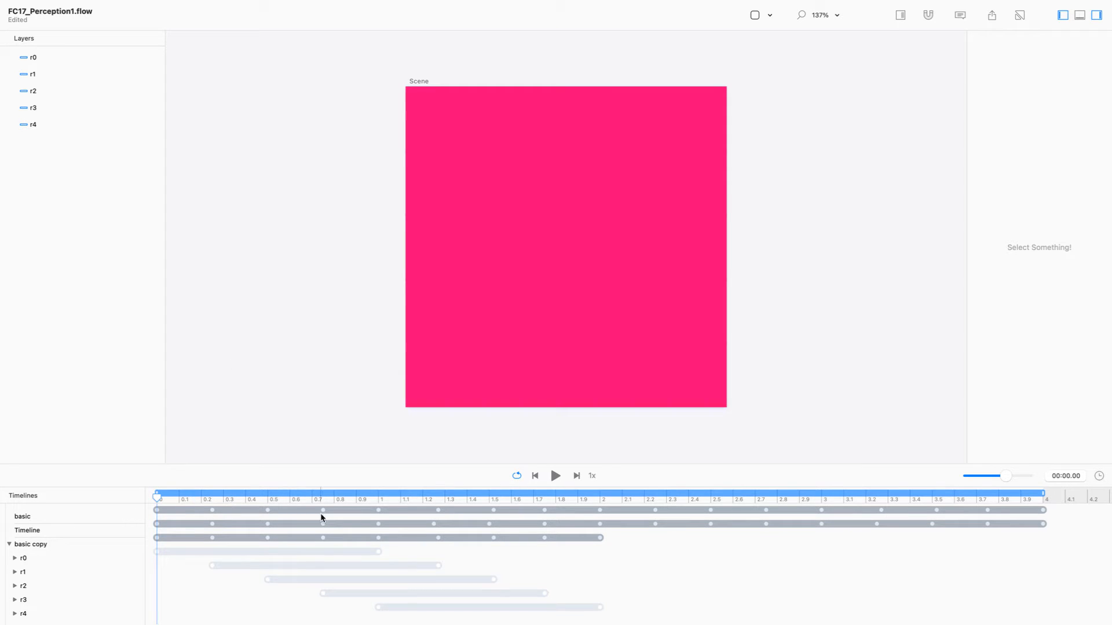
pyautogui.moveTo(156, 498)
pyautogui.mouseDown()
pyautogui.moveTo(181, 498)
pyautogui.moveTo(146, 505)
pyautogui.mouseUp()
pyautogui.moveTo(362, 66); pyautogui.dragTo(802, 460)
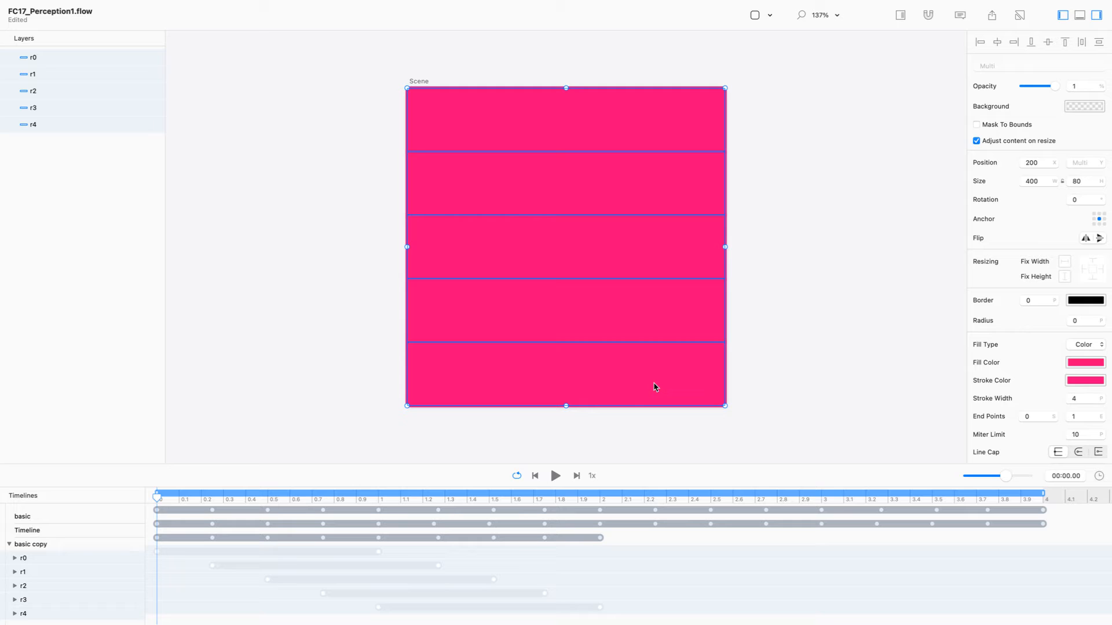
pyautogui.moveTo(680, 386); pyautogui.dragTo(366, 371)
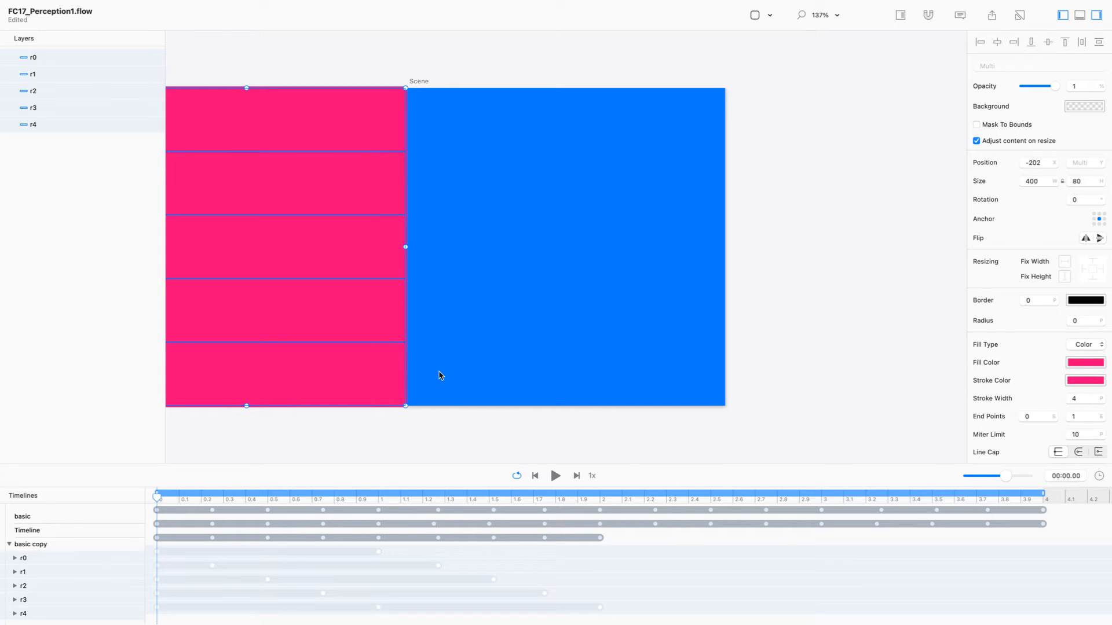
pyautogui.press('space')
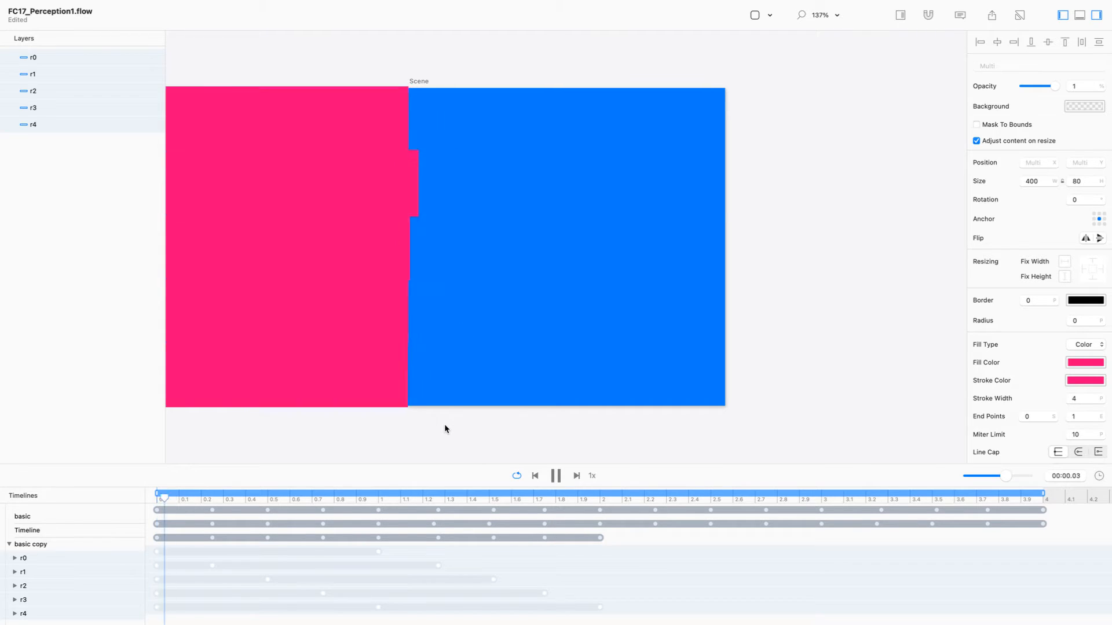
pyautogui.press('space')
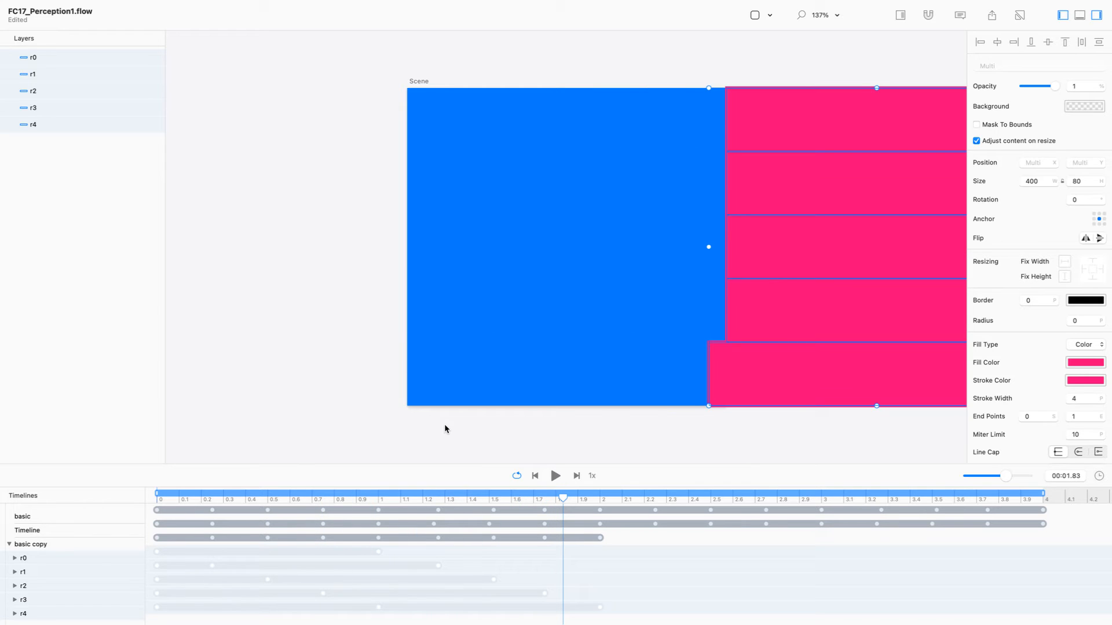
pyautogui.click(183, 318)
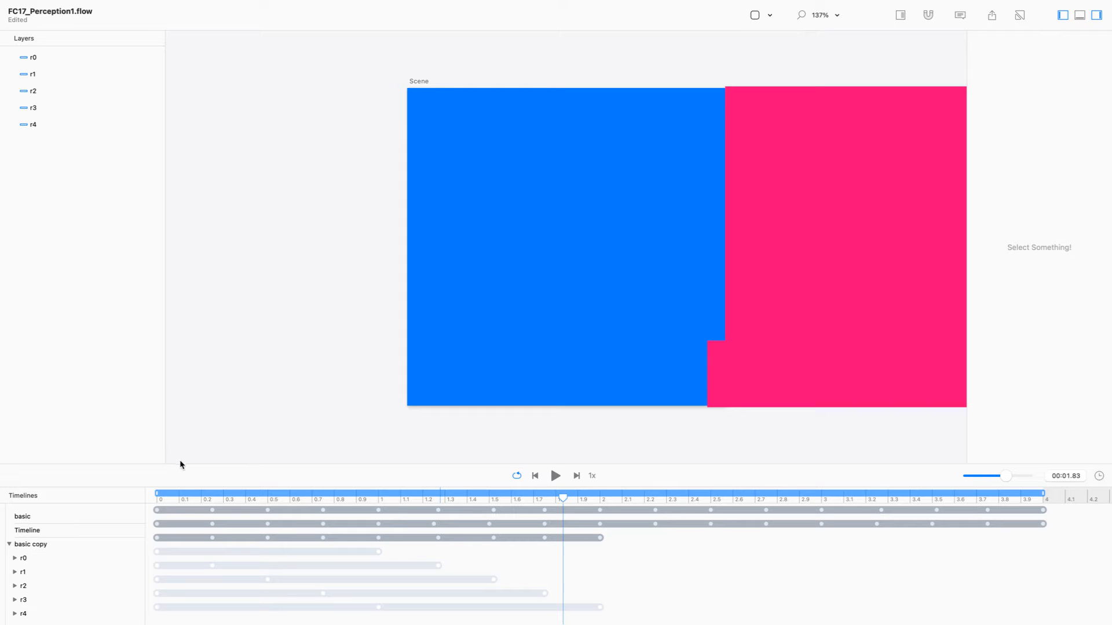
# Expand every layer's properties in the basic copy timeline, enlarge the timeline area, and undo the move of the five rectangles
pyautogui.click(8, 545)
pyautogui.keyDown('alt'); pyautogui.click(8, 546); pyautogui.keyUp('alt')
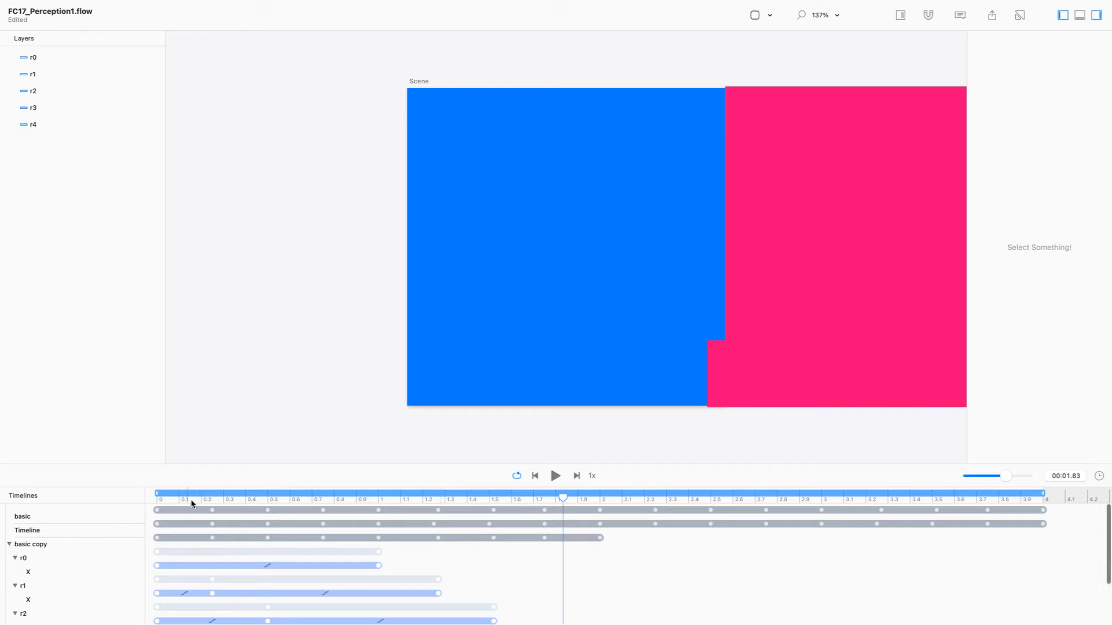
pyautogui.moveTo(231, 463); pyautogui.dragTo(234, 319)
pyautogui.press('super+z')
pyautogui.press('super+z')
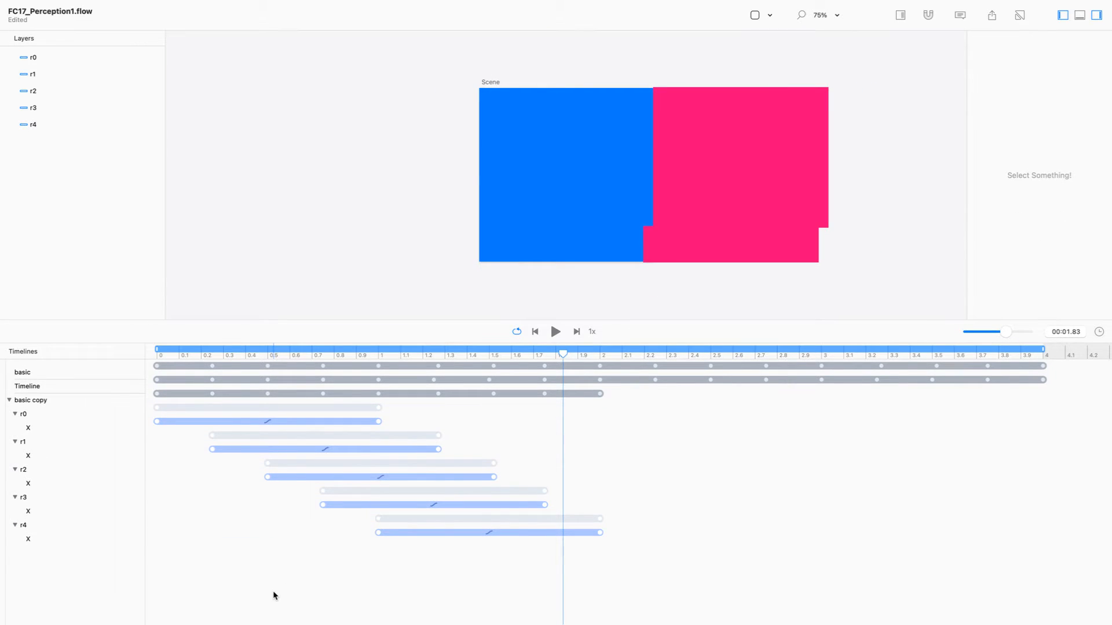
# Select the X segments of all five rectangles and play the timeline to examine their staggered motion
pyautogui.press('BackSpace')
pyautogui.moveTo(643, 562); pyautogui.dragTo(93, 416)
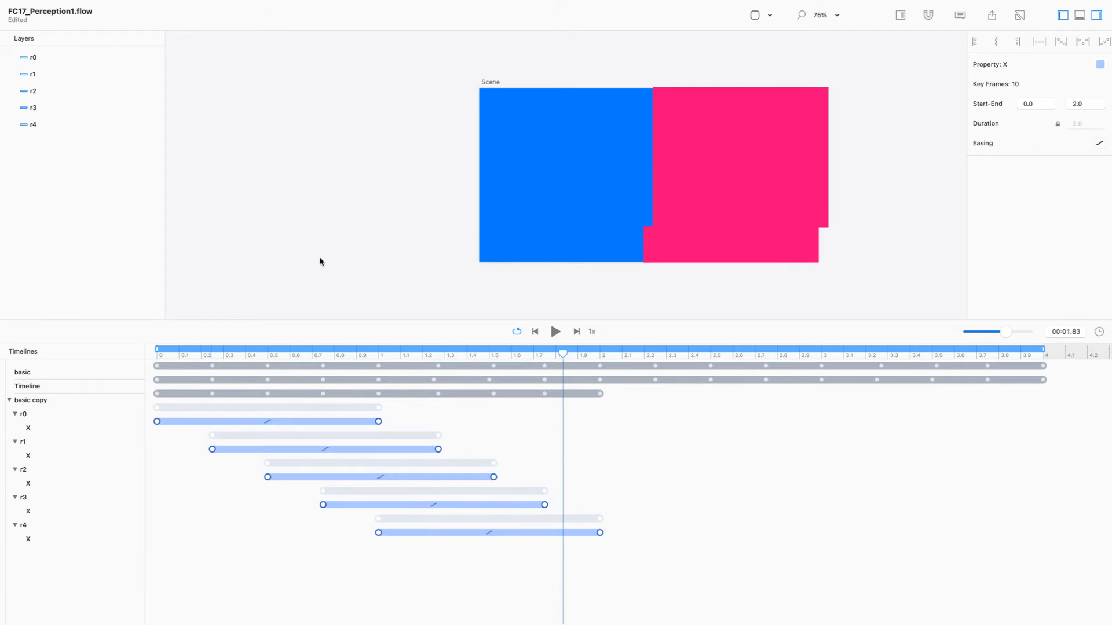
pyautogui.press('space')
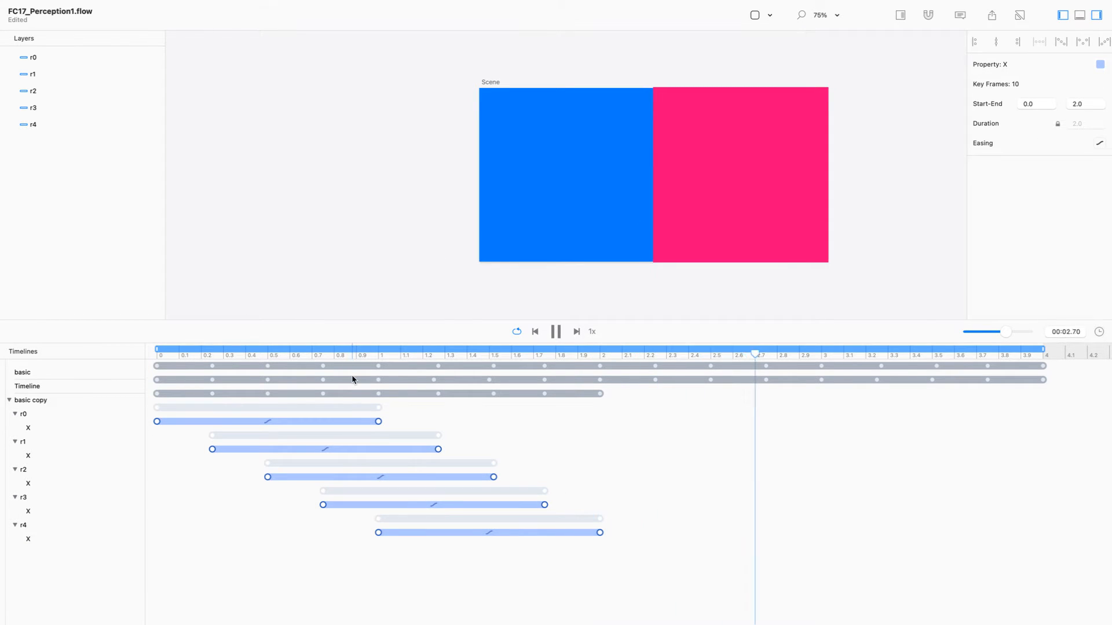
pyautogui.press('space')
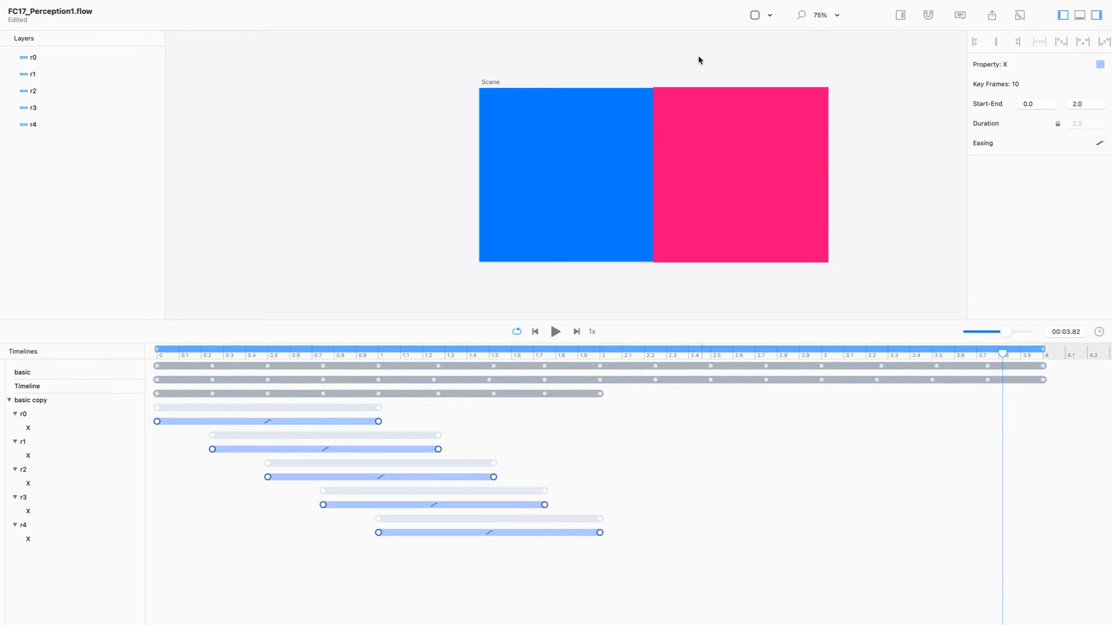
# At 0 seconds, turn on Relative Mode and move all five rectangles beside the scene's left edge to X -202
pyautogui.moveTo(479, 354); pyautogui.dragTo(156, 355)
pyautogui.moveTo(755, 70); pyautogui.dragTo(372, 318)
pyautogui.press('super+r')
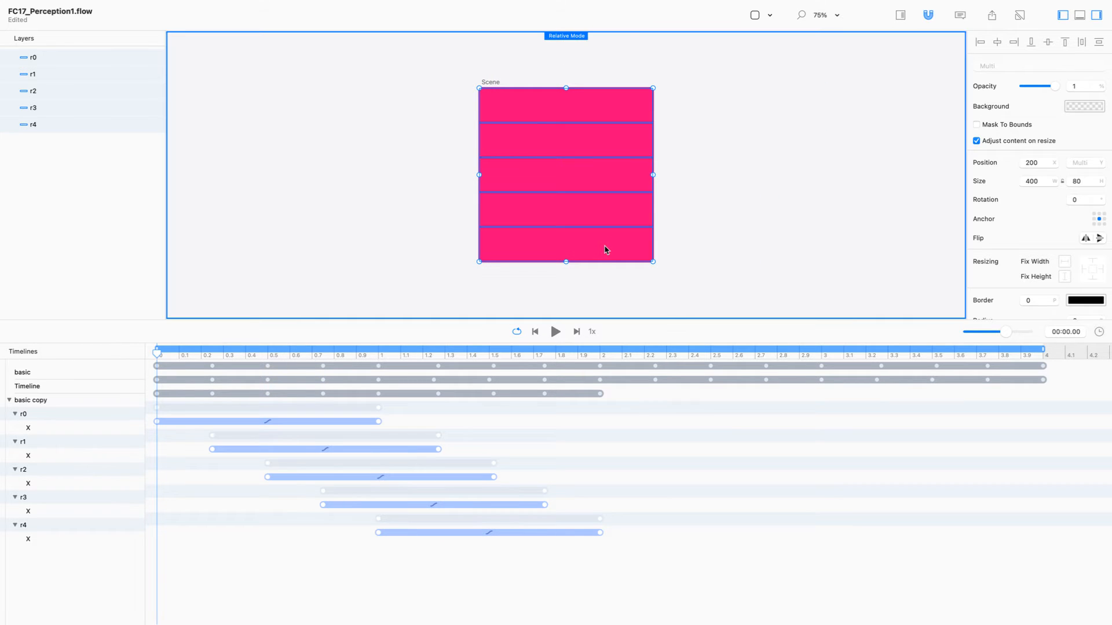
pyautogui.moveTo(605, 250); pyautogui.dragTo(429, 249)
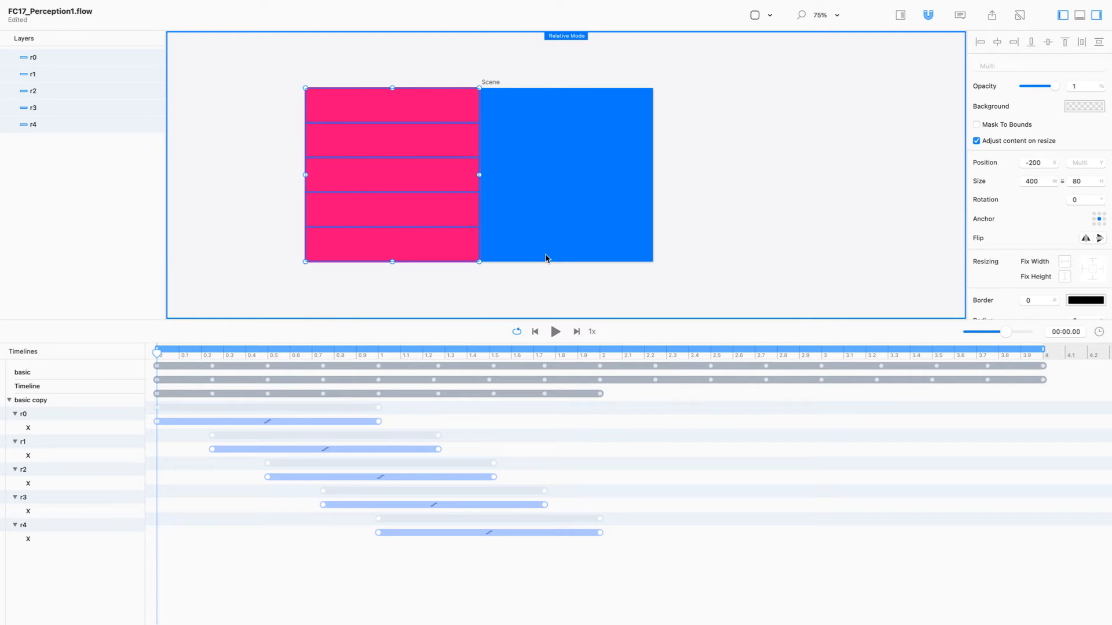
pyautogui.press('Left')
pyautogui.press('Left')
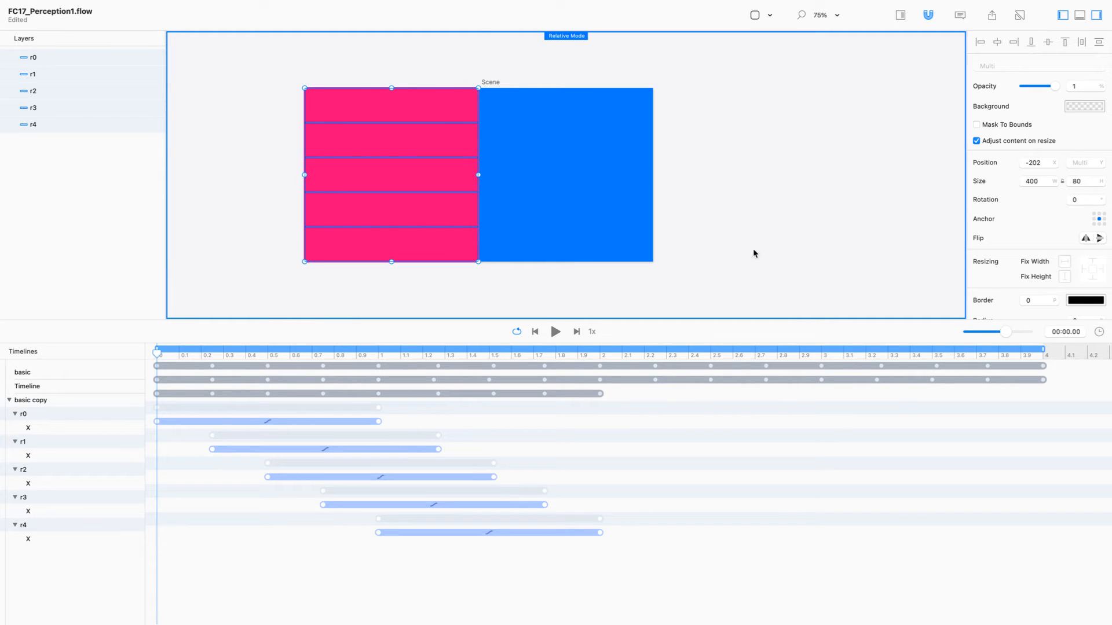
# Enlarge the canvas area and play the timeline to check the rectangles sliding into the scene
pyautogui.moveTo(769, 321); pyautogui.dragTo(778, 397)
pyautogui.click(800, 304)
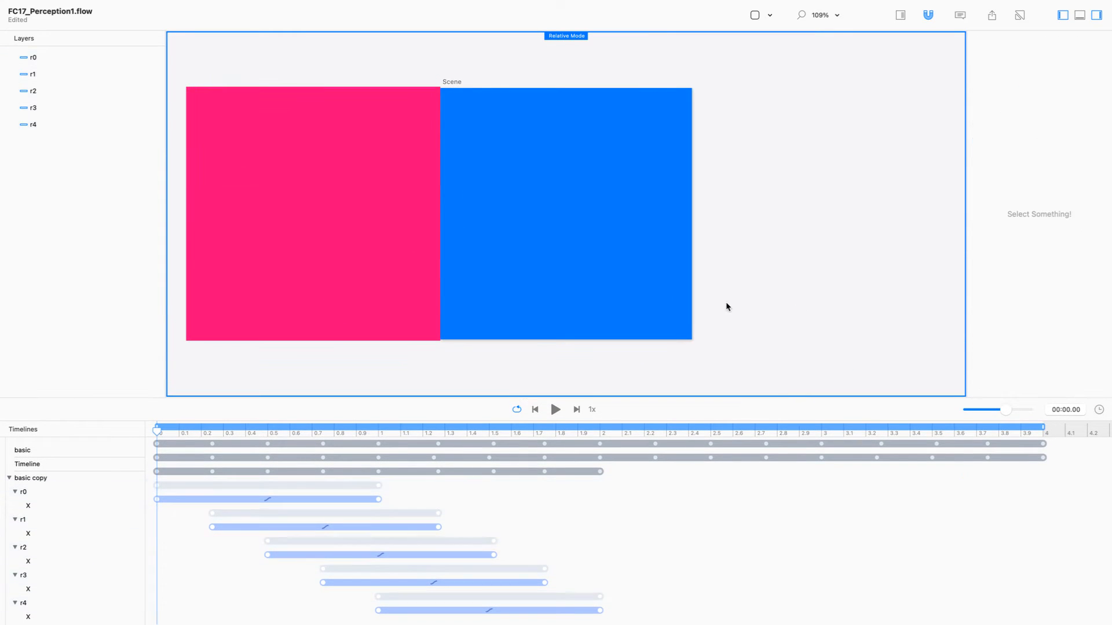
pyautogui.press('space')
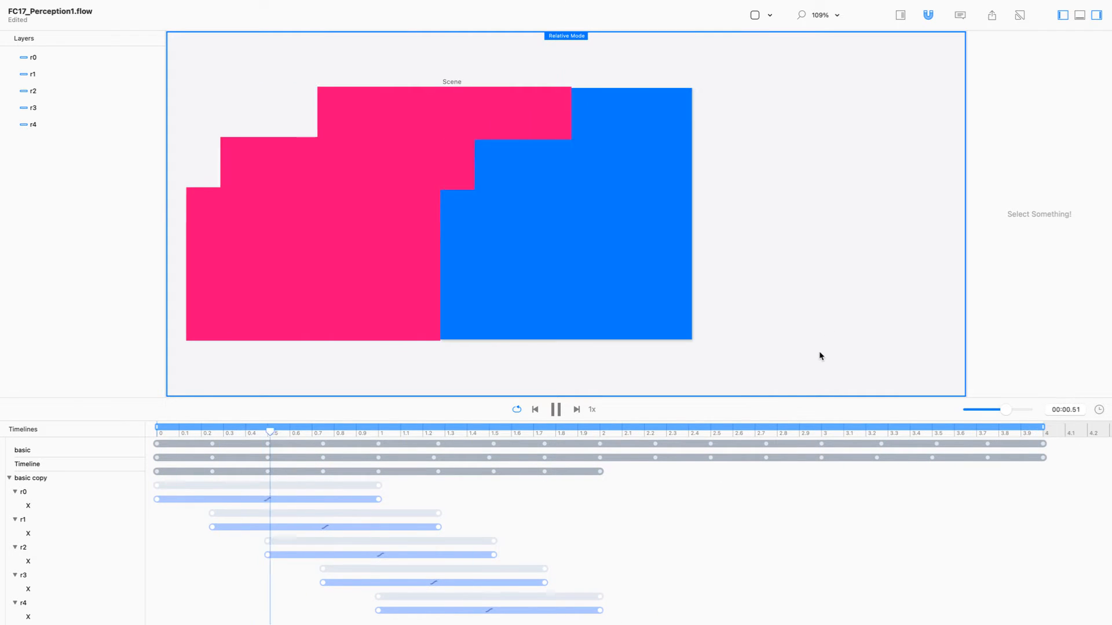
pyautogui.press('space')
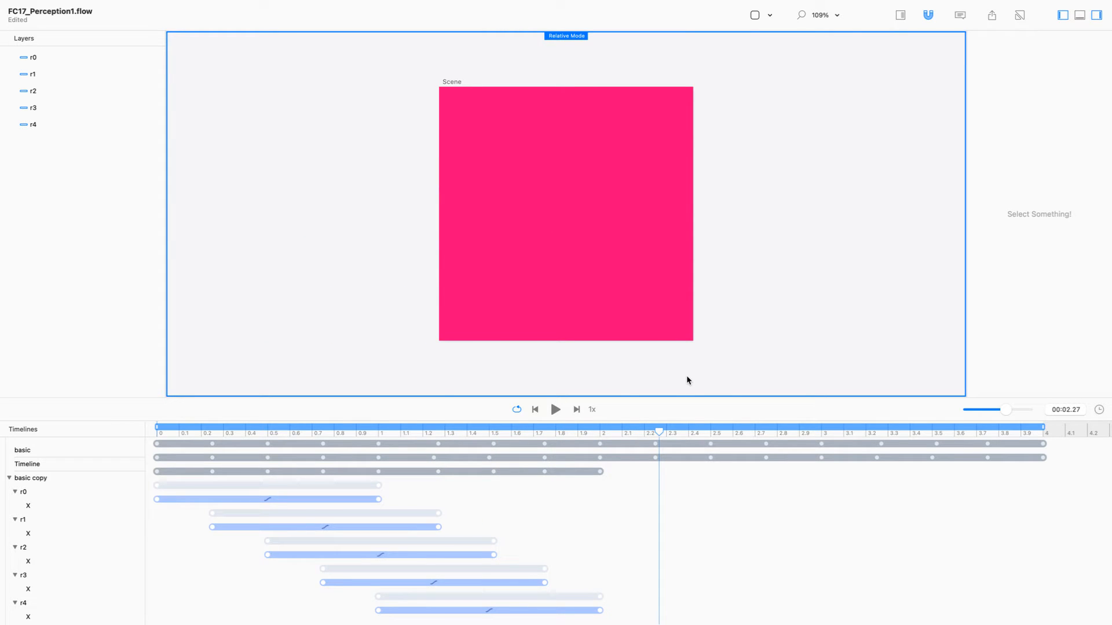
# Return the playhead to 0 seconds and set the scene's background to pink FD0178
pyautogui.click(453, 84)
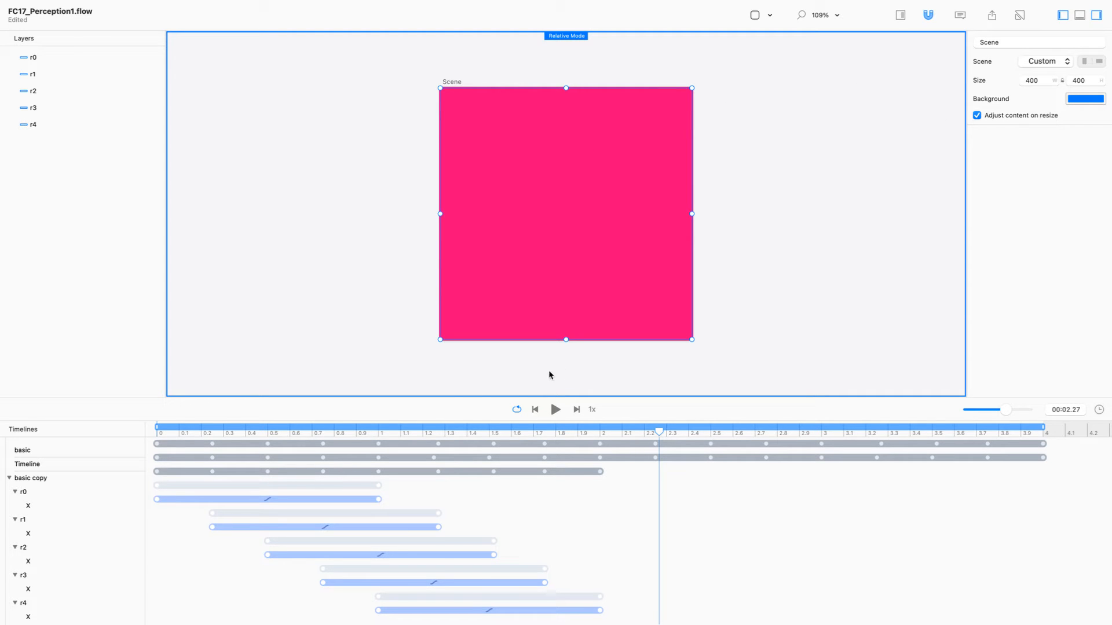
pyautogui.moveTo(386, 436); pyautogui.dragTo(55, 461)
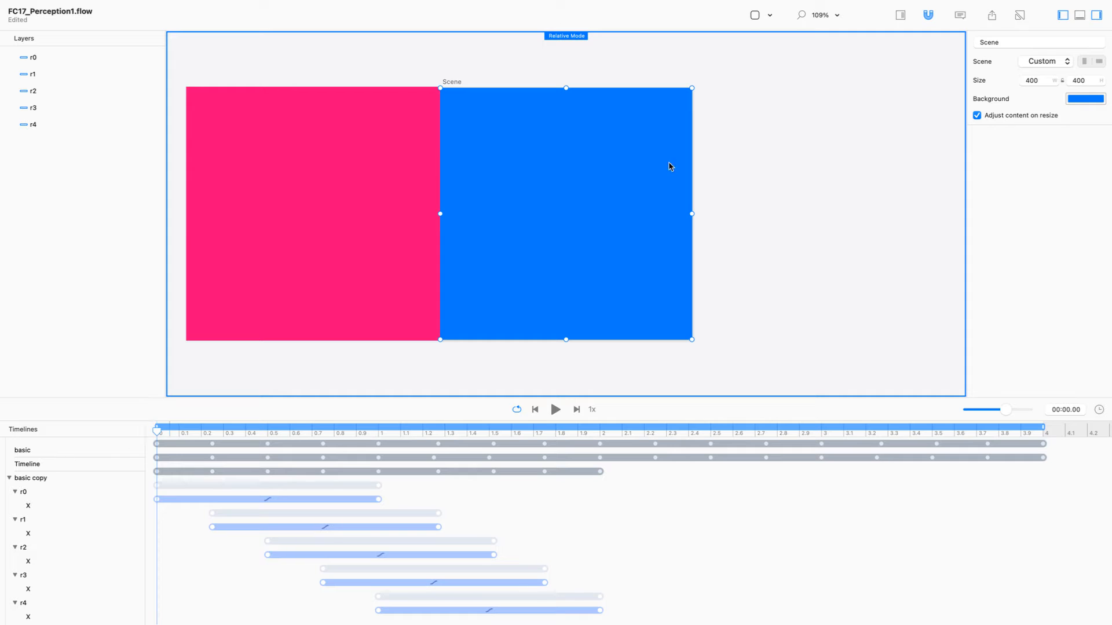
pyautogui.click(1097, 105)
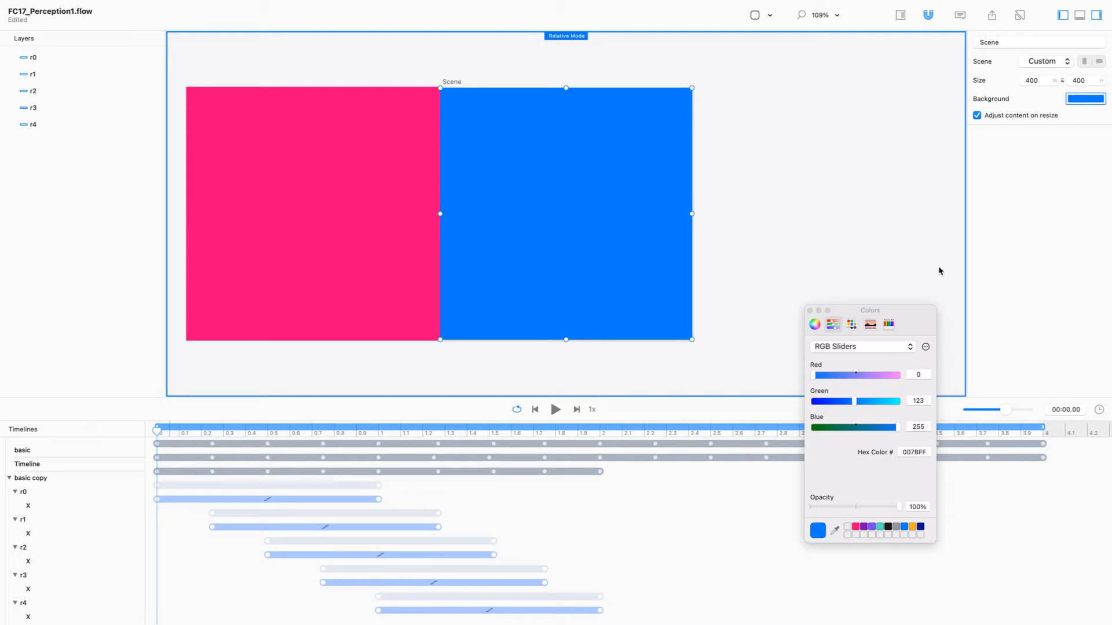
pyautogui.click(854, 528)
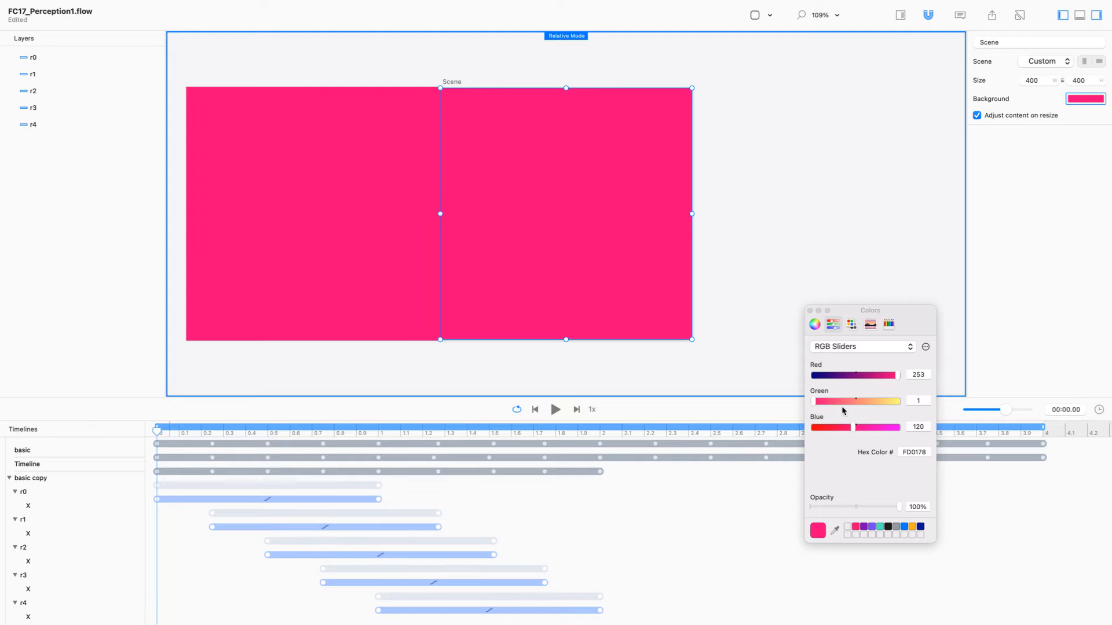
# Set the fill and stroke colours of the five rectangles to blue 007BFF and close the colour picker
pyautogui.moveTo(276, 64); pyautogui.dragTo(186, 358)
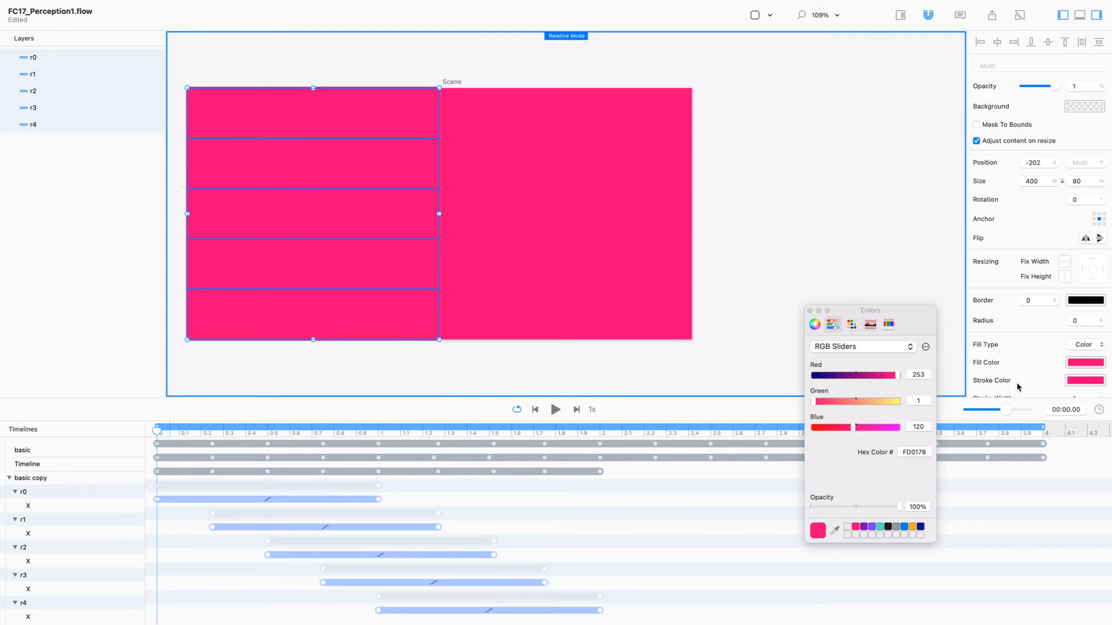
pyautogui.click(1092, 363)
pyautogui.click(904, 527)
pyautogui.moveTo(1081, 367)
pyautogui.mouseDown()
pyautogui.moveTo(1054, 387)
pyautogui.moveTo(1083, 382)
pyautogui.mouseUp()
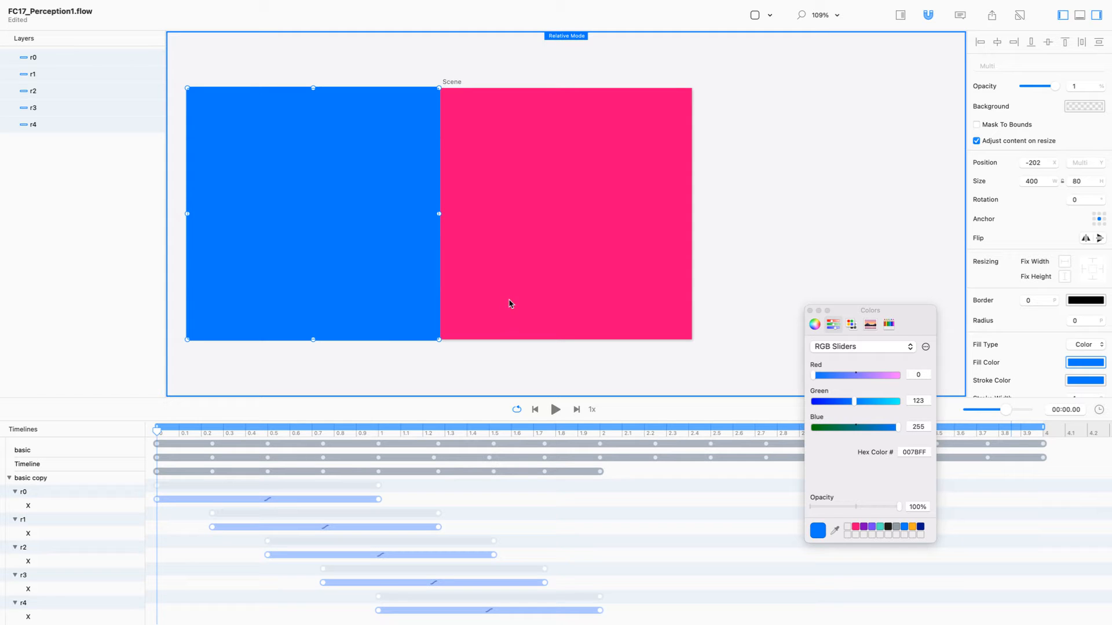
pyautogui.click(810, 311)
# Select the five blue rectangles and move them back over the scene to X 200
pyautogui.moveTo(397, 41); pyautogui.dragTo(476, 318)
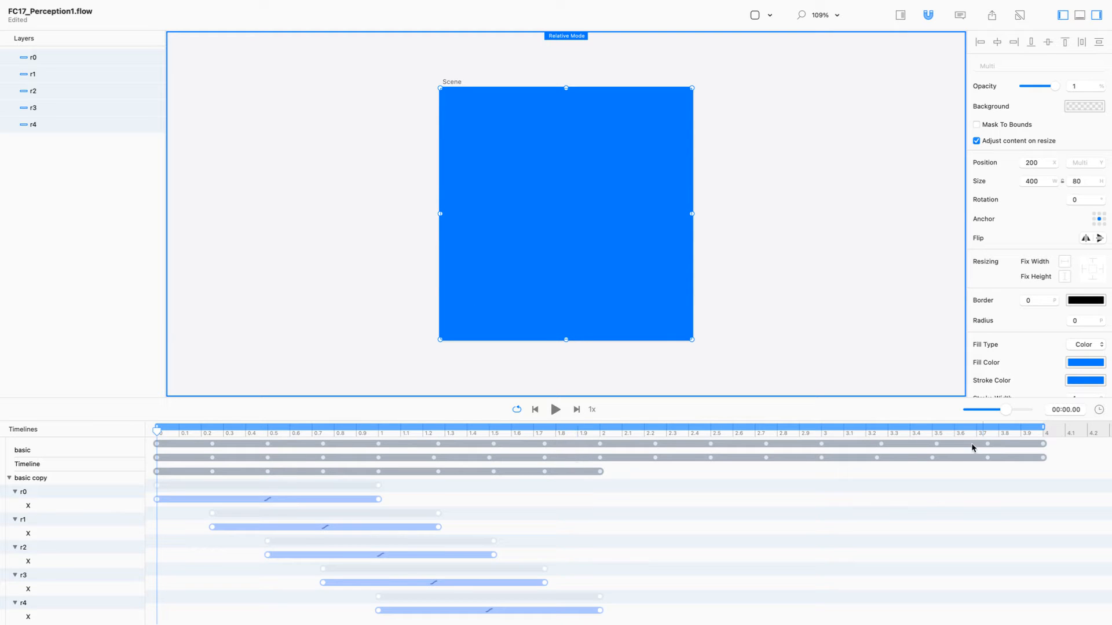
# Undo the rectangles' relative move at 4 seconds, preview the animation and turn off relative mode
pyautogui.click(1039, 433)
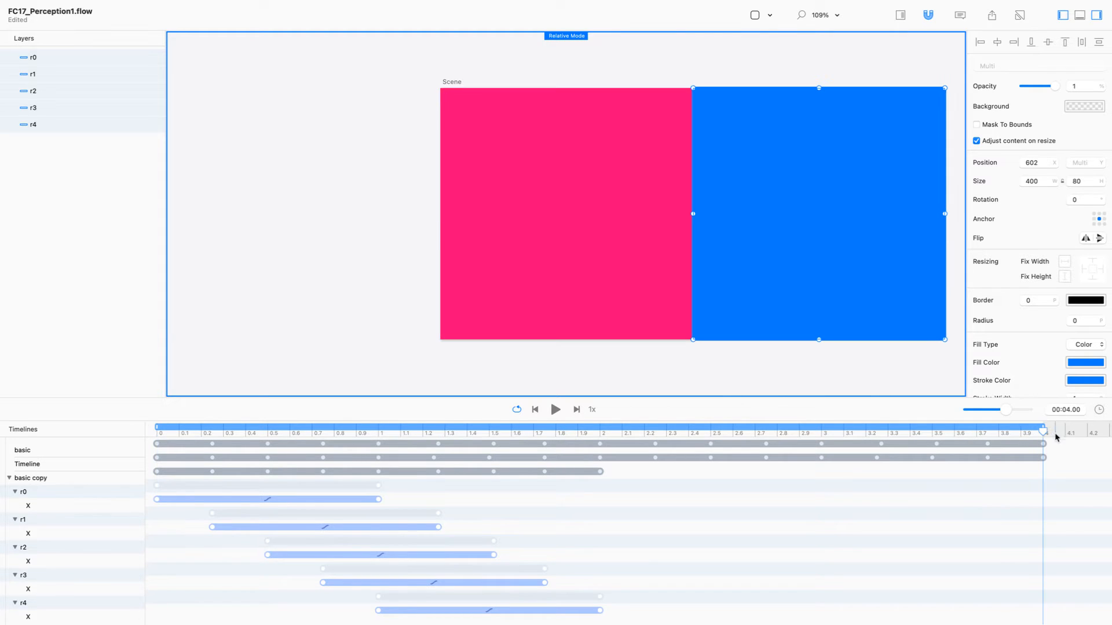
pyautogui.press('super+z')
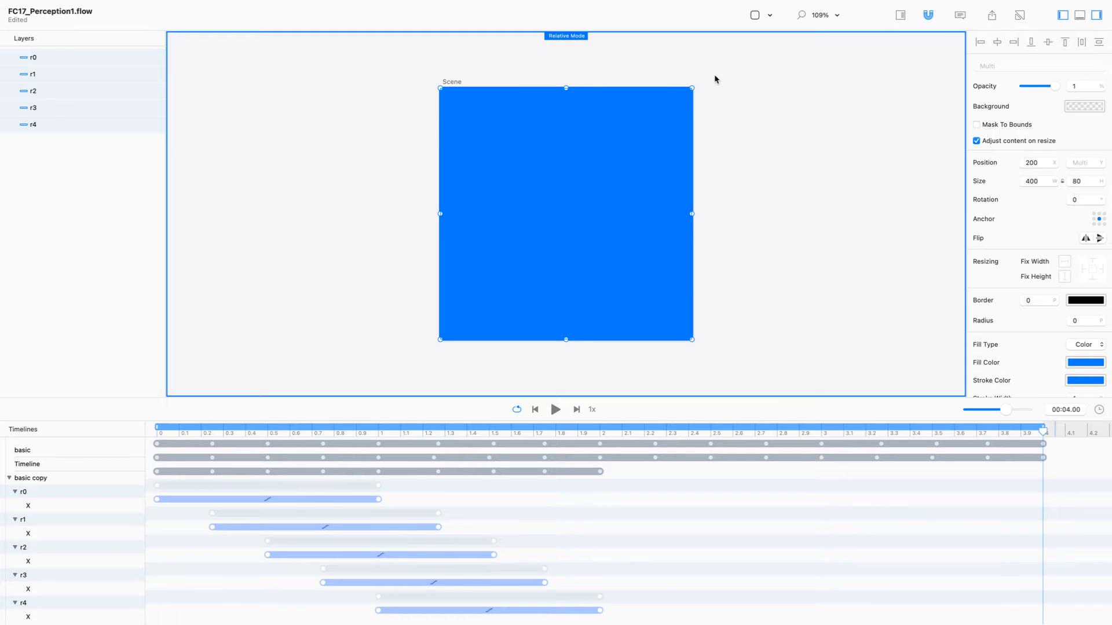
pyautogui.press('space')
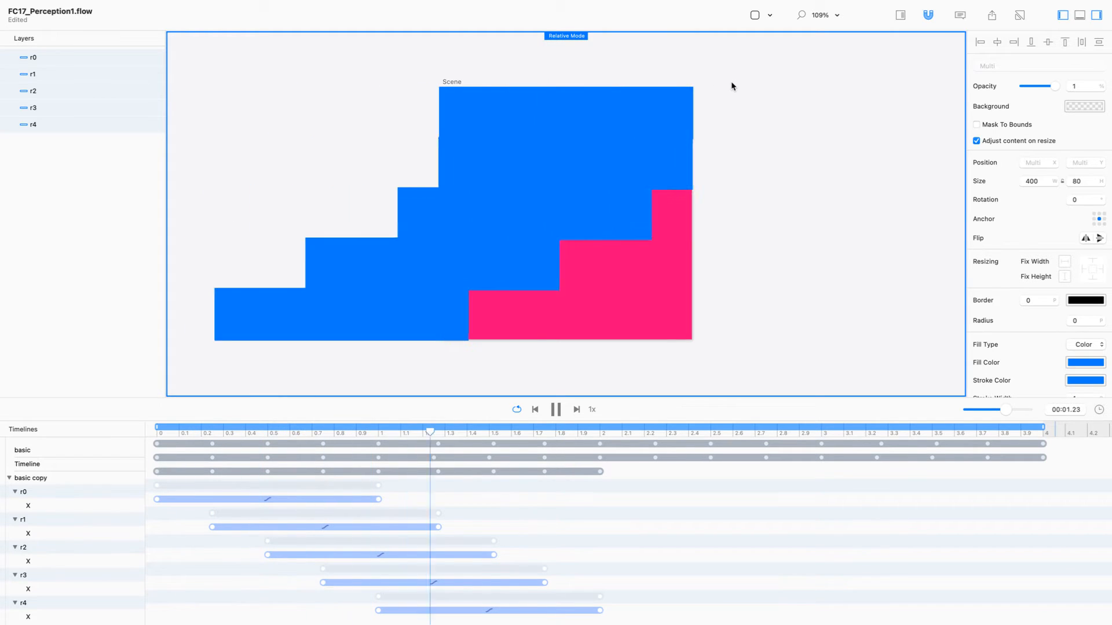
pyautogui.press('space')
pyautogui.press('super+r')
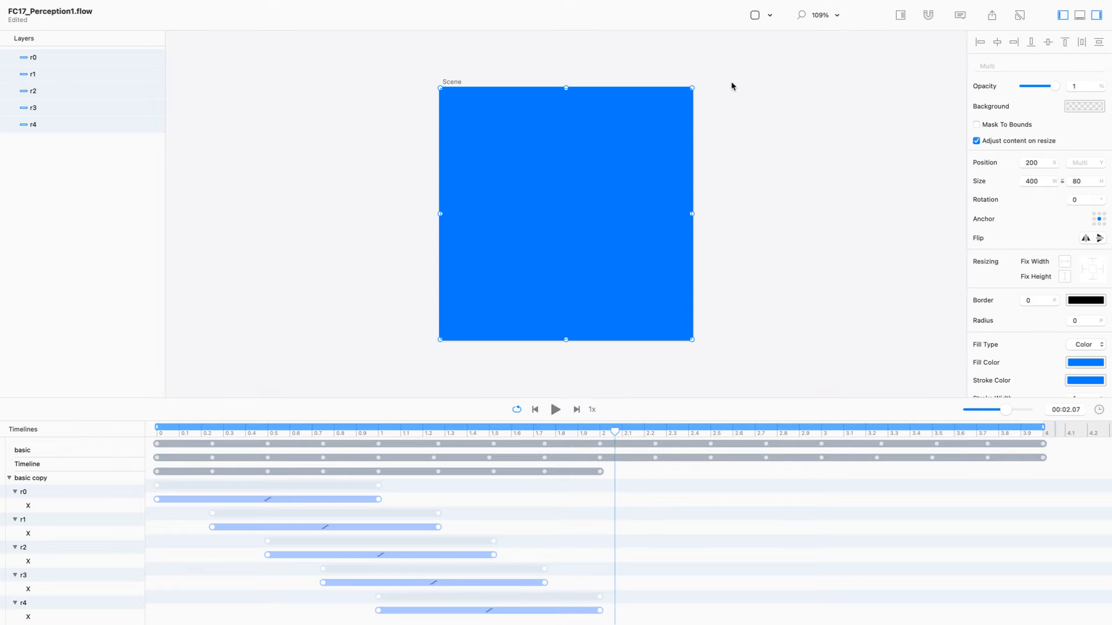
# At 4 seconds, move the five rectangles out of the scene to X 602 and deselect them
pyautogui.moveTo(615, 432); pyautogui.dragTo(1043, 431)
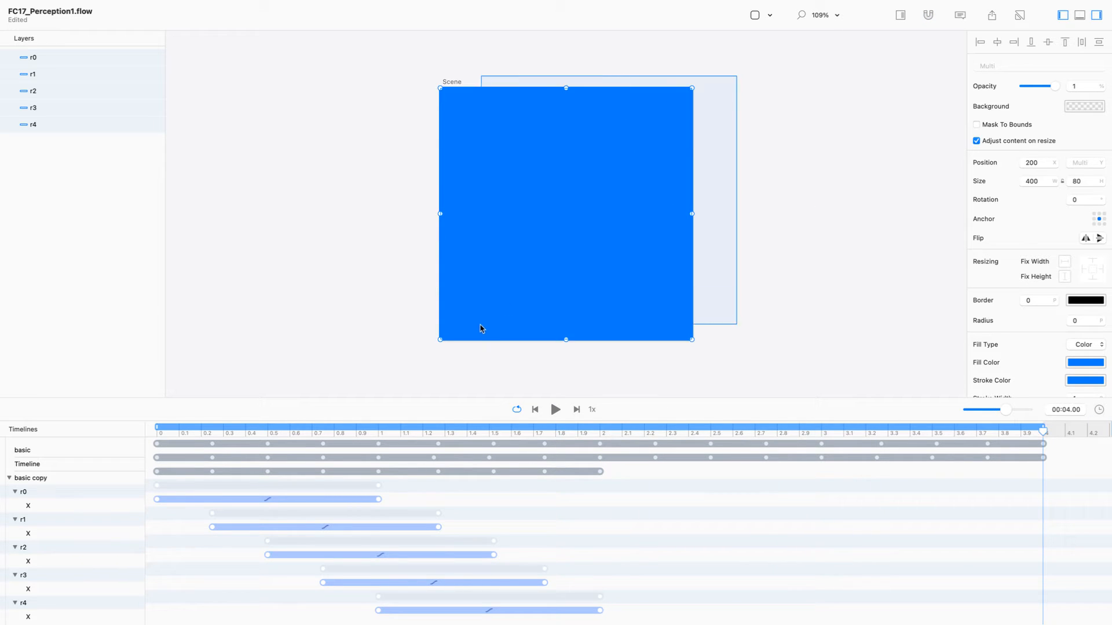
pyautogui.moveTo(467, 330); pyautogui.dragTo(701, 334)
pyautogui.press('Right')
pyautogui.press('Right')
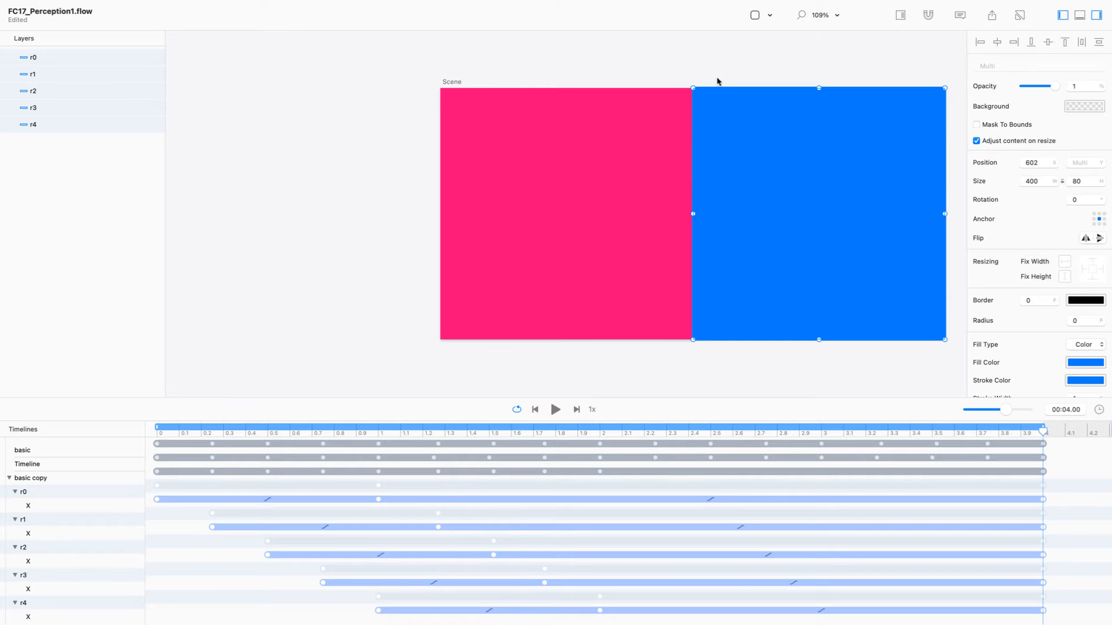
pyautogui.press('Escape')
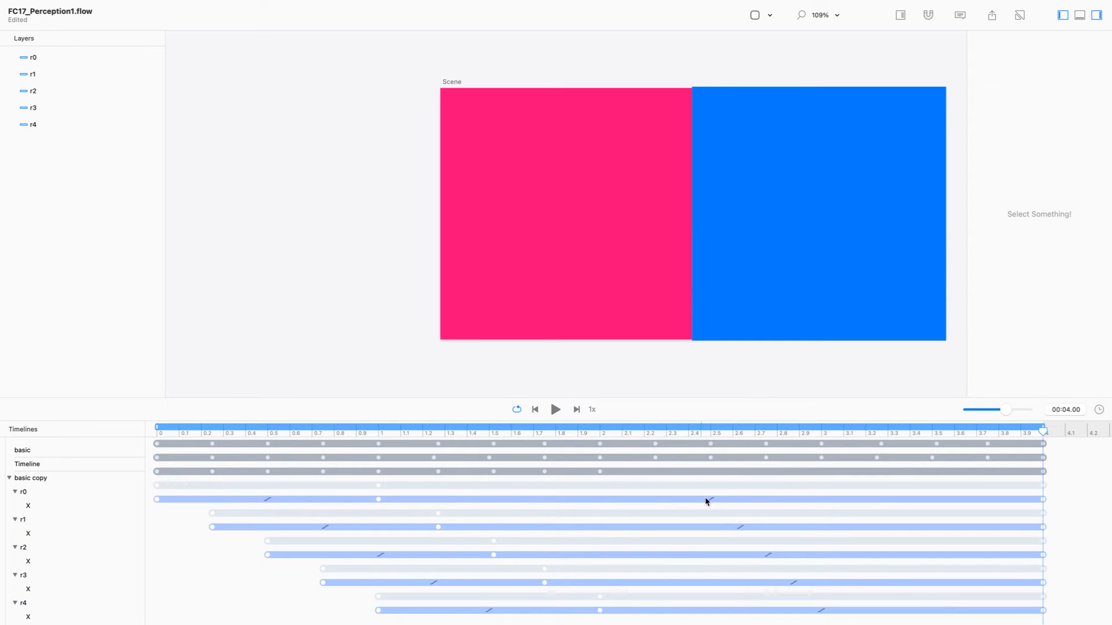
# Enlarge the timeline area and play the animation from 0 seconds to check how the rectangles leave the scene
pyautogui.moveTo(758, 399); pyautogui.dragTo(758, 356)
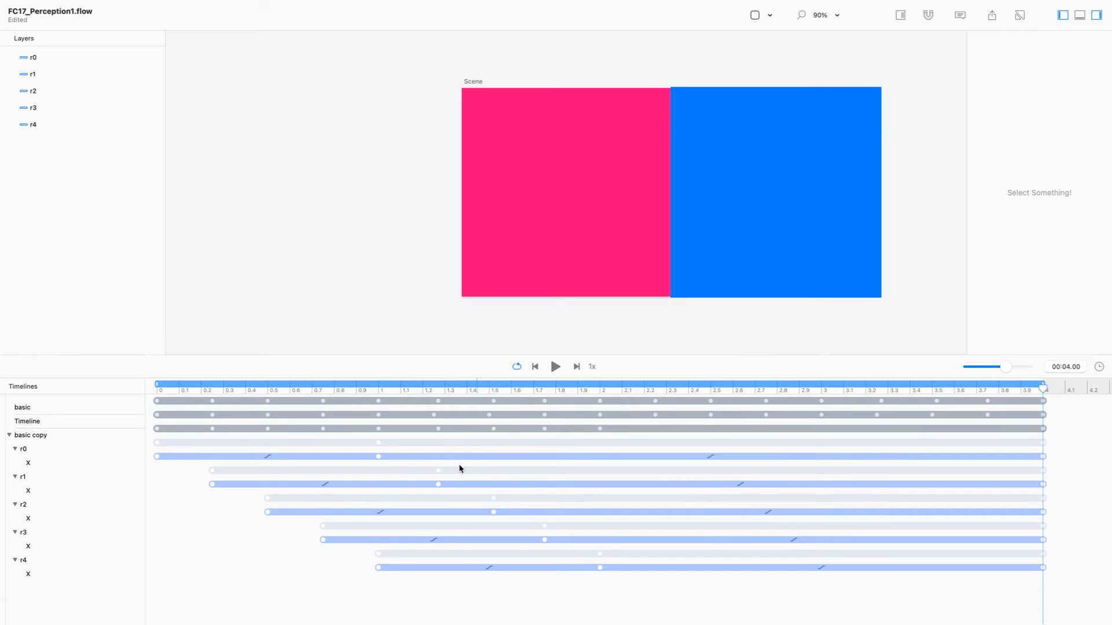
pyautogui.click(379, 456)
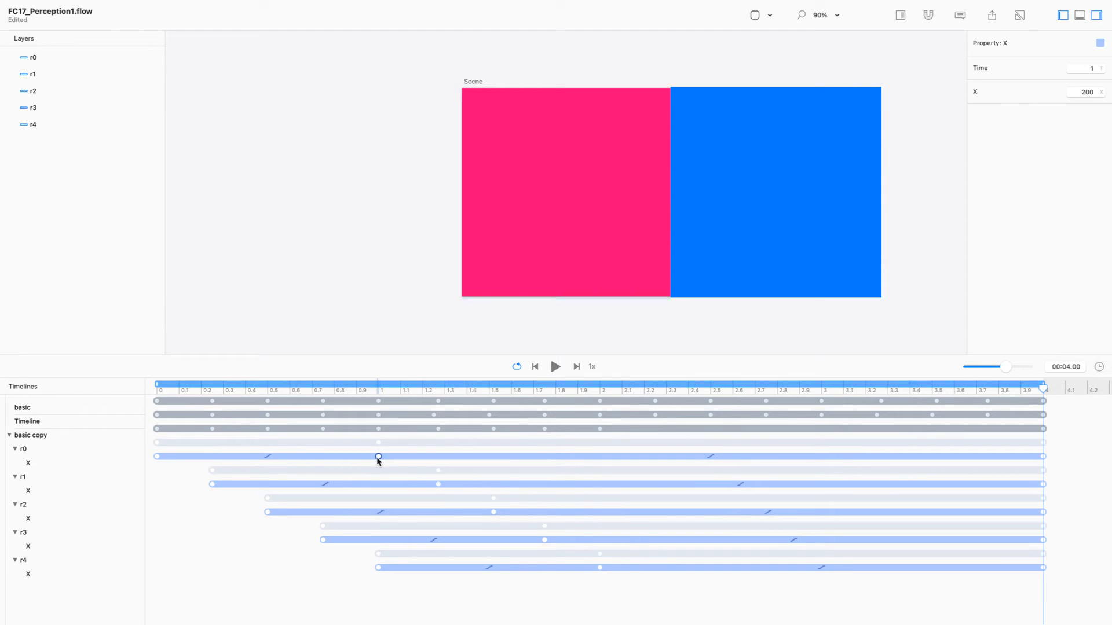
pyautogui.click(559, 389)
pyautogui.moveTo(559, 389); pyautogui.dragTo(102, 382)
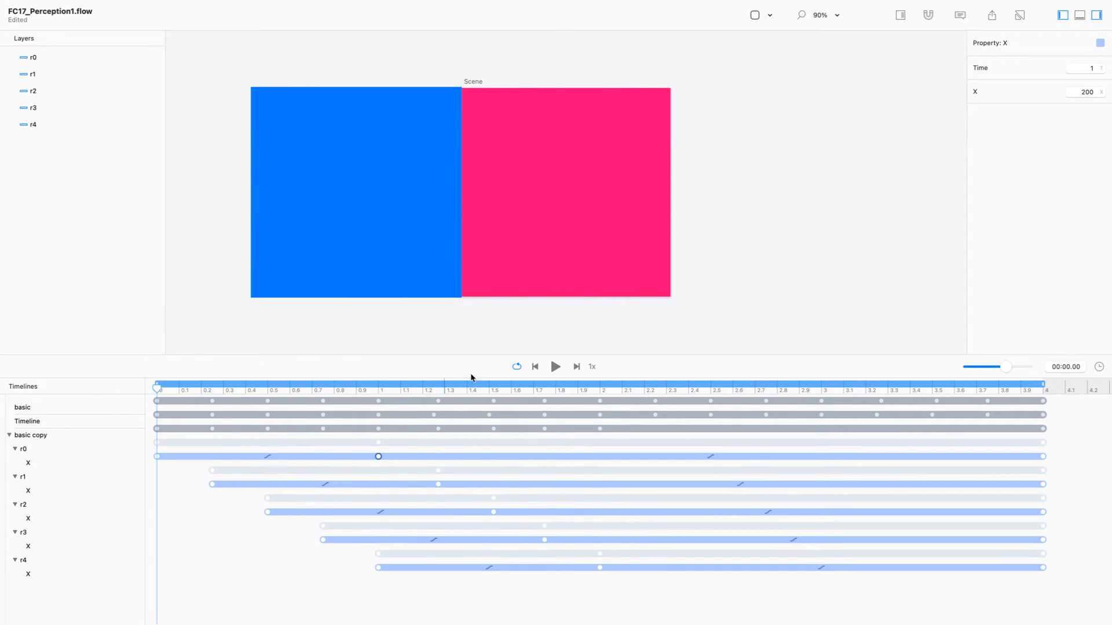
pyautogui.click(556, 367)
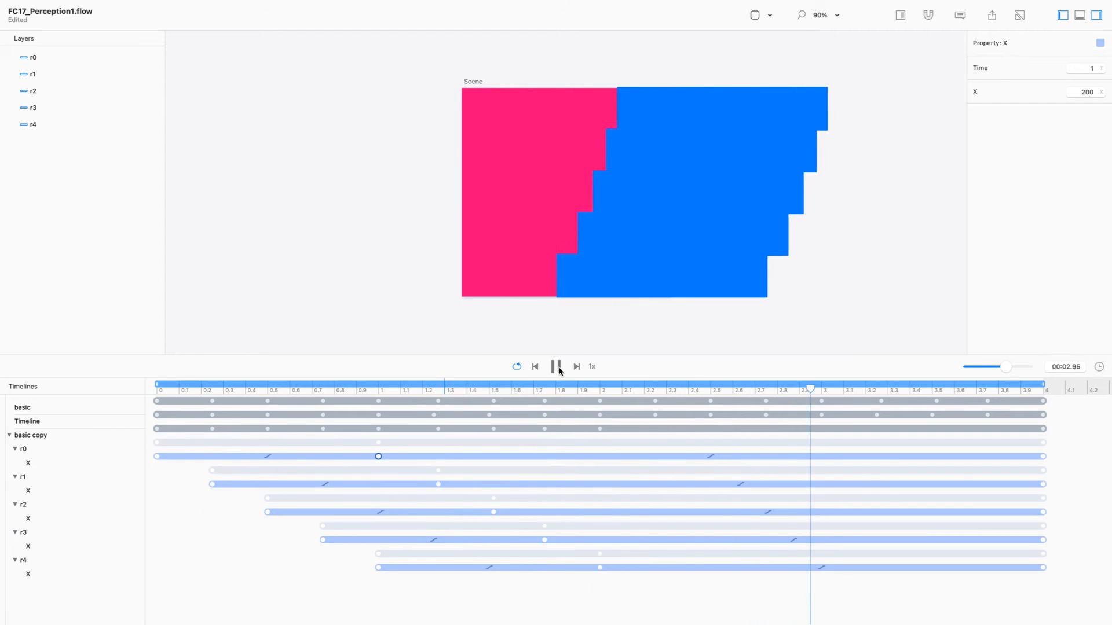
pyautogui.click(557, 368)
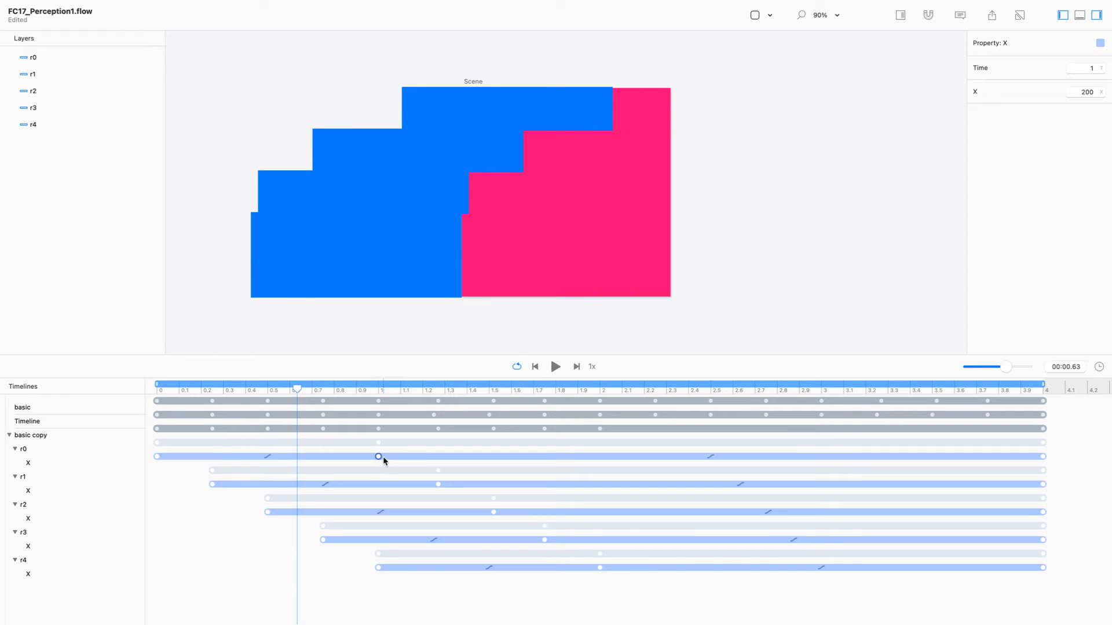
# Split the X segments of r0 to r4 at their middle keyframes, starting the exit segments between about 2.23 and 2.48 seconds
pyautogui.moveTo(379, 457); pyautogui.dragTo(688, 472)
pyautogui.moveTo(437, 483); pyautogui.dragTo(650, 484)
pyautogui.moveTo(493, 511); pyautogui.dragTo(666, 512)
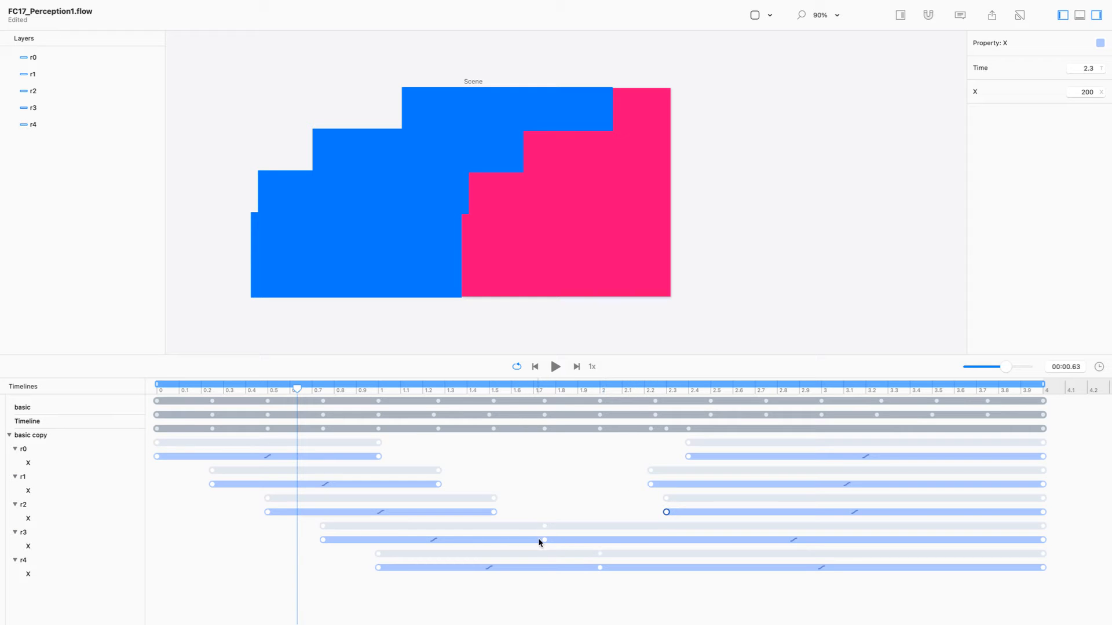
pyautogui.moveTo(545, 540); pyautogui.dragTo(695, 540)
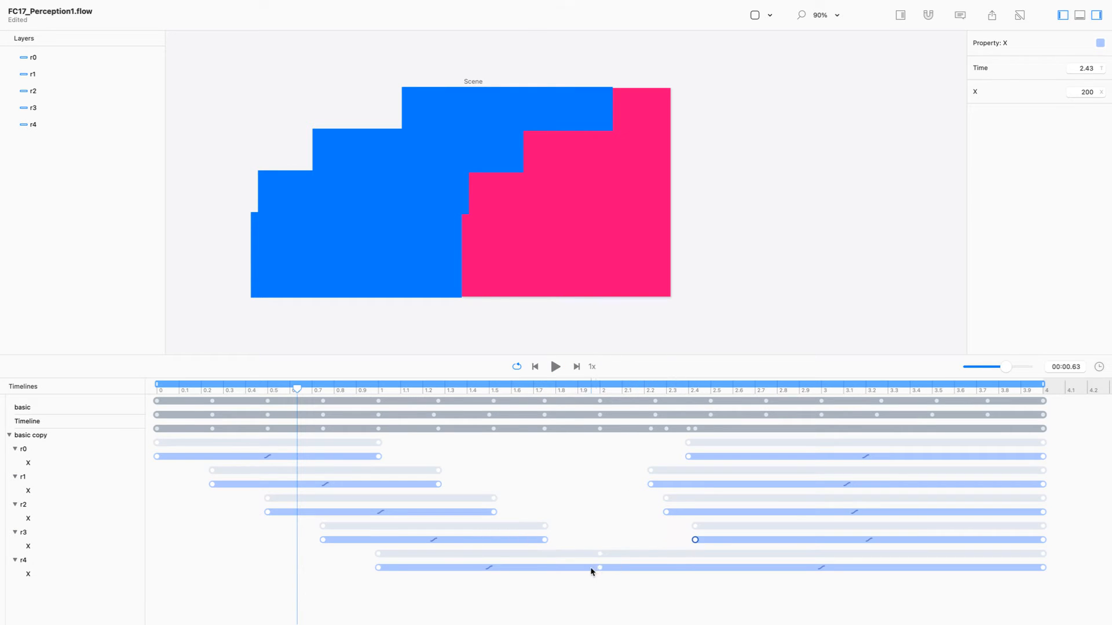
pyautogui.moveTo(600, 568); pyautogui.dragTo(706, 567)
# Align the starting keyframes of the five exit segments and set their time to 3 seconds
pyautogui.moveTo(782, 607); pyautogui.dragTo(644, 433)
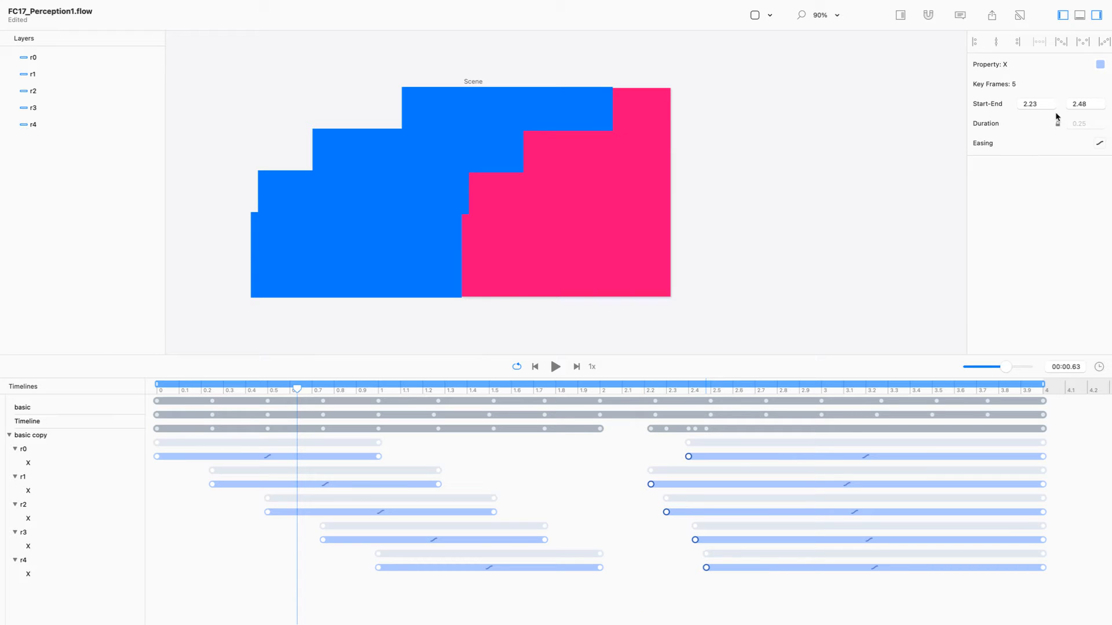
pyautogui.click(1019, 41)
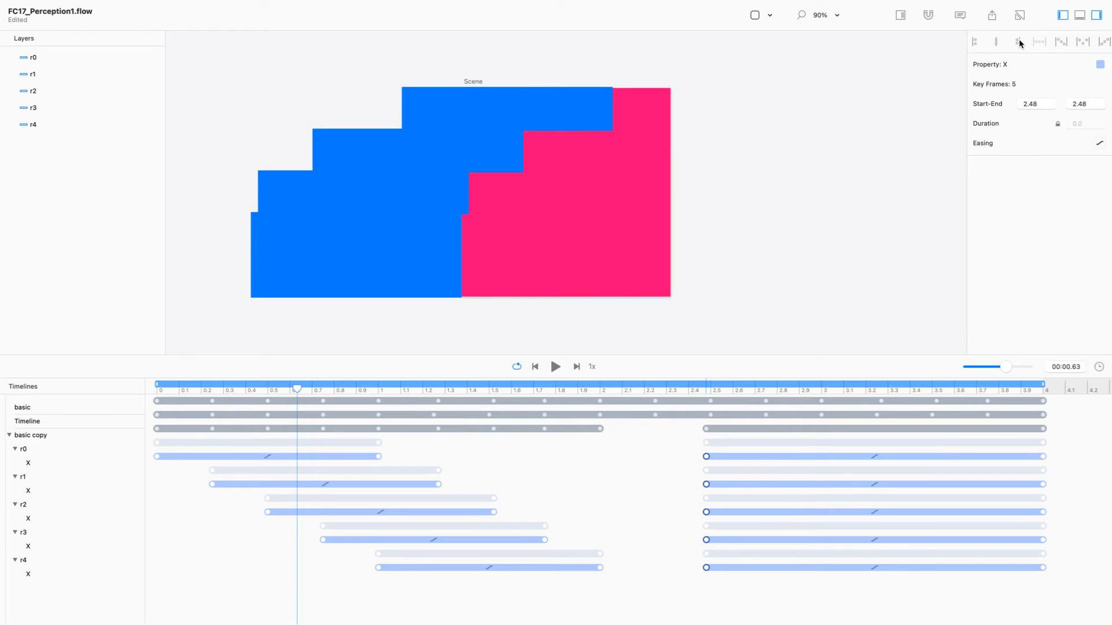
pyautogui.click(1037, 103)
pyautogui.write('3')
pyautogui.press('Tab')
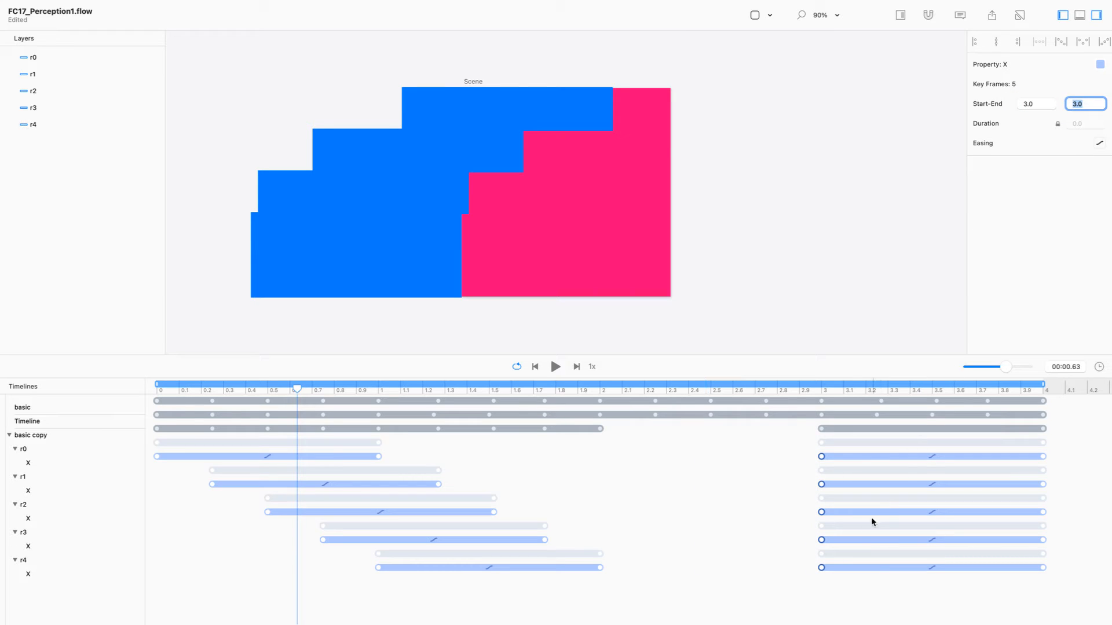
# Move r0's exit segment so that it runs from 2 to 3 seconds
pyautogui.moveTo(790, 590); pyautogui.dragTo(1094, 445)
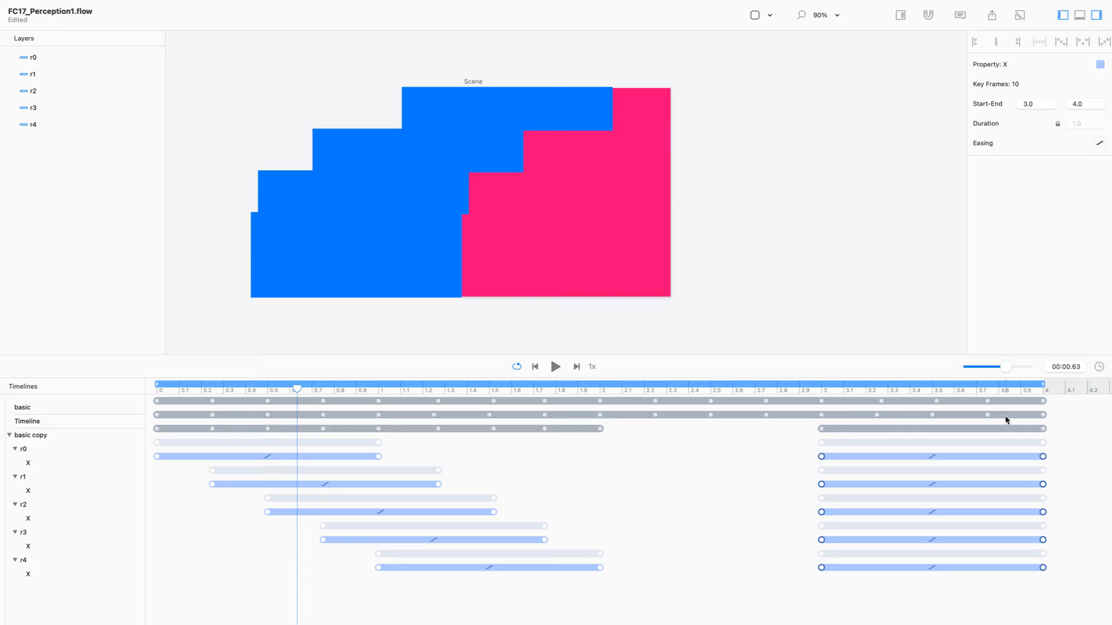
pyautogui.click(853, 460)
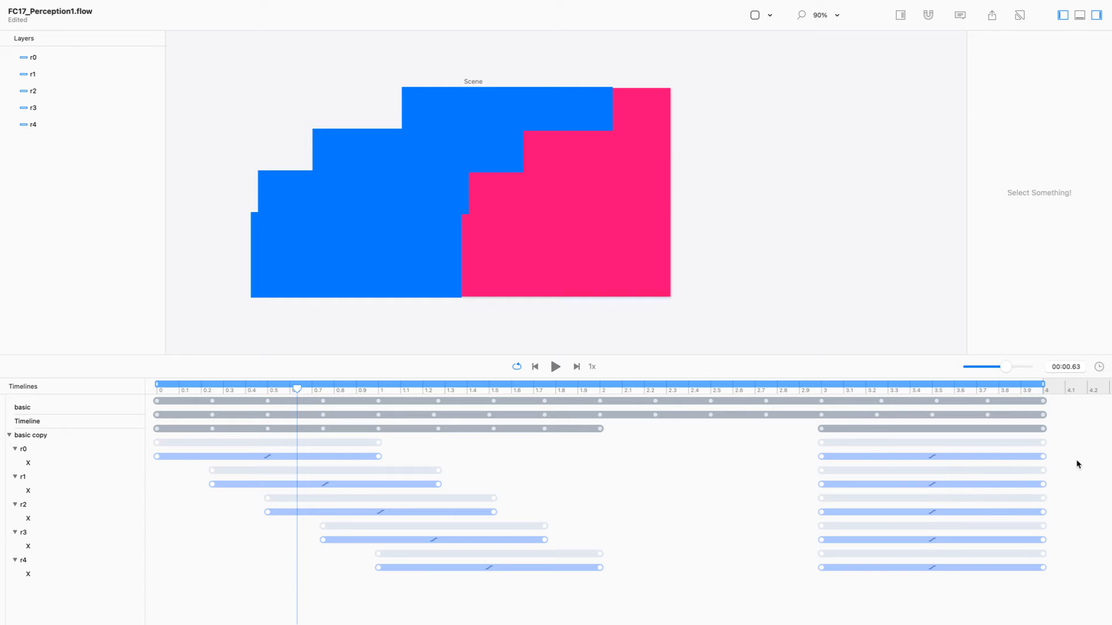
pyautogui.moveTo(1066, 447); pyautogui.dragTo(599, 455)
# Shift the exit segments of r1, r2 and r3 slightly earlier so they are staggered before r4, keeping each one second long
pyautogui.moveTo(1052, 476); pyautogui.dragTo(780, 485)
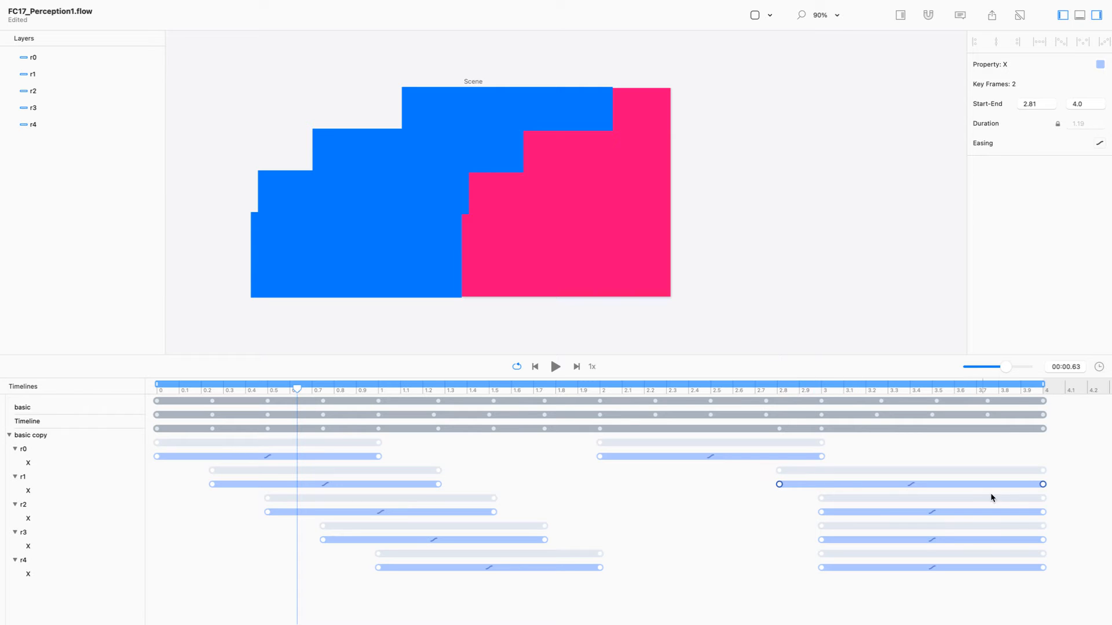
pyautogui.press('super+z')
pyautogui.moveTo(1043, 485); pyautogui.dragTo(1008, 485)
pyautogui.keyDown('shift'); pyautogui.click(1044, 514); pyautogui.keyUp('shift')
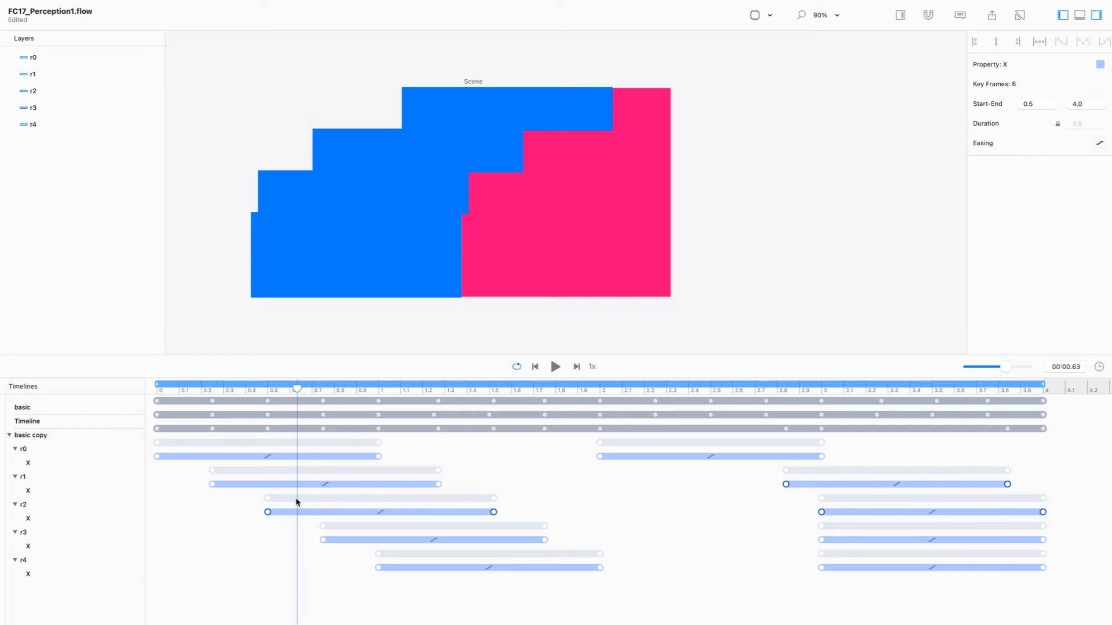
pyautogui.moveTo(808, 501); pyautogui.dragTo(1021, 514)
pyautogui.moveTo(806, 530); pyautogui.dragTo(1037, 541)
# Select the ten exit keyframes of r0 to r4 and distribute their segments evenly between 2 and 4 seconds
pyautogui.click(1072, 585)
pyautogui.moveTo(1073, 589); pyautogui.dragTo(651, 444)
pyautogui.keyDown('shift'); pyautogui.click(601, 457); pyautogui.keyUp('shift')
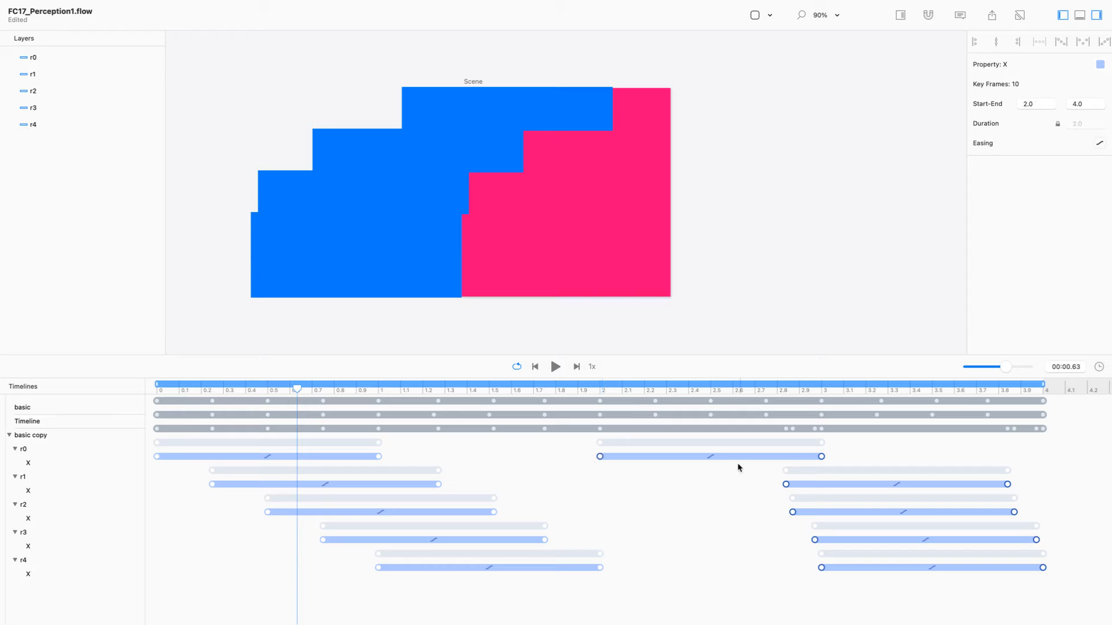
pyautogui.click(1064, 44)
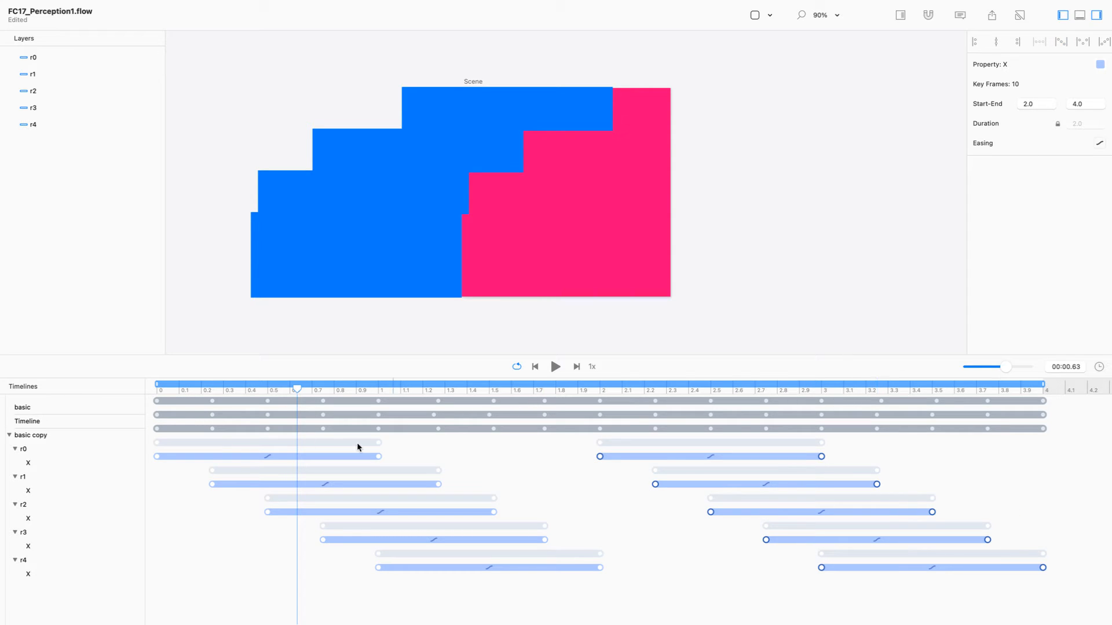
# Play the finished animation with content clipped to the scene and the canvas area enlarged
pyautogui.click(555, 368)
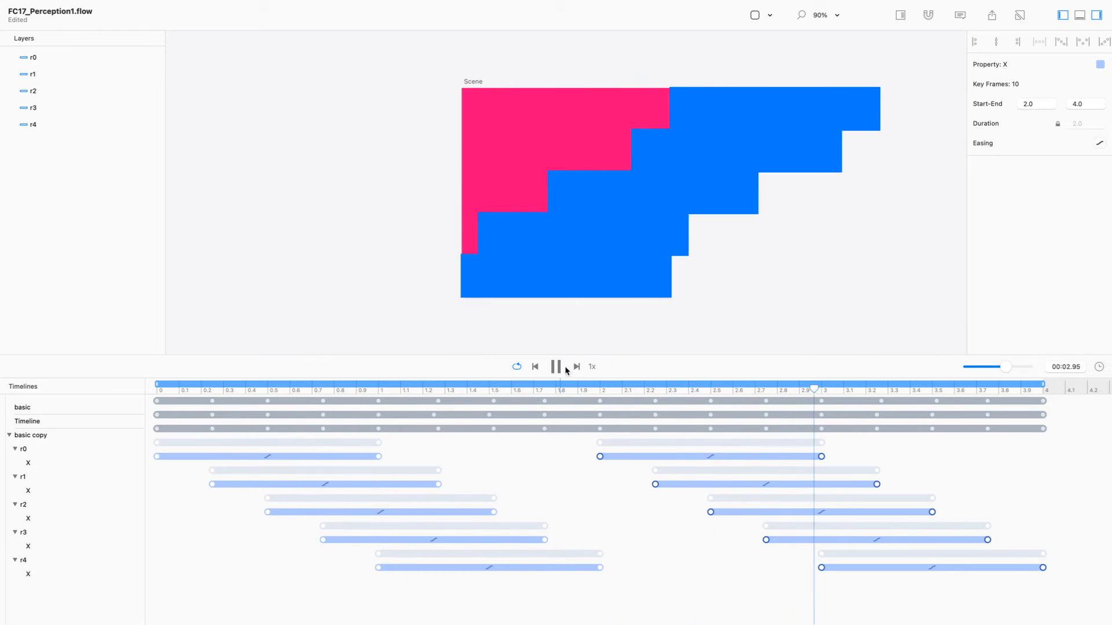
pyautogui.click(900, 15)
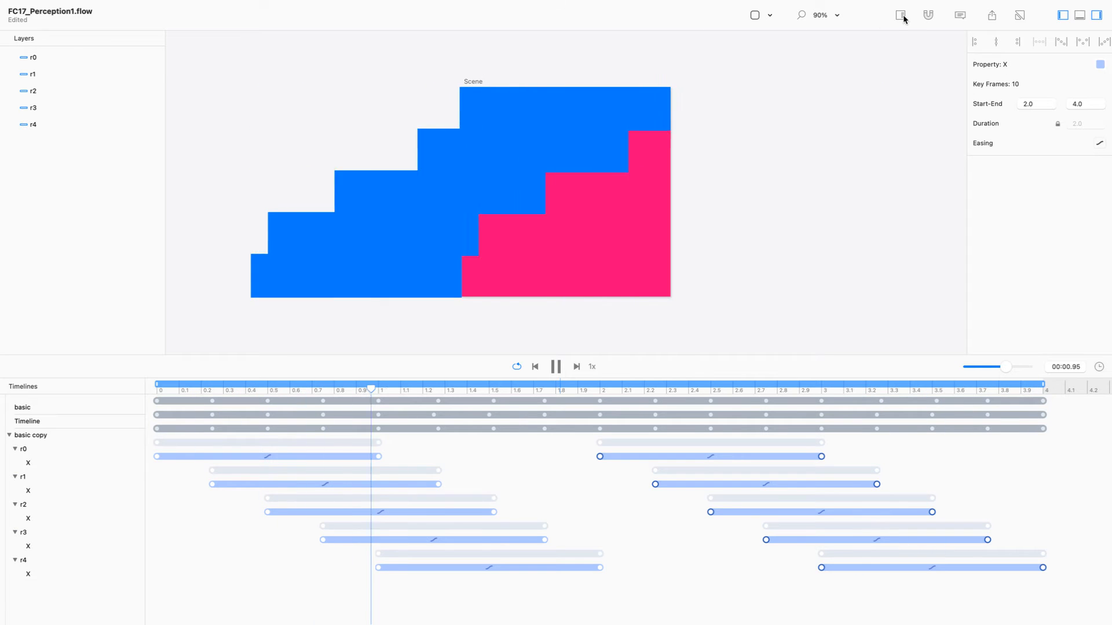
pyautogui.moveTo(797, 354); pyautogui.dragTo(822, 498)
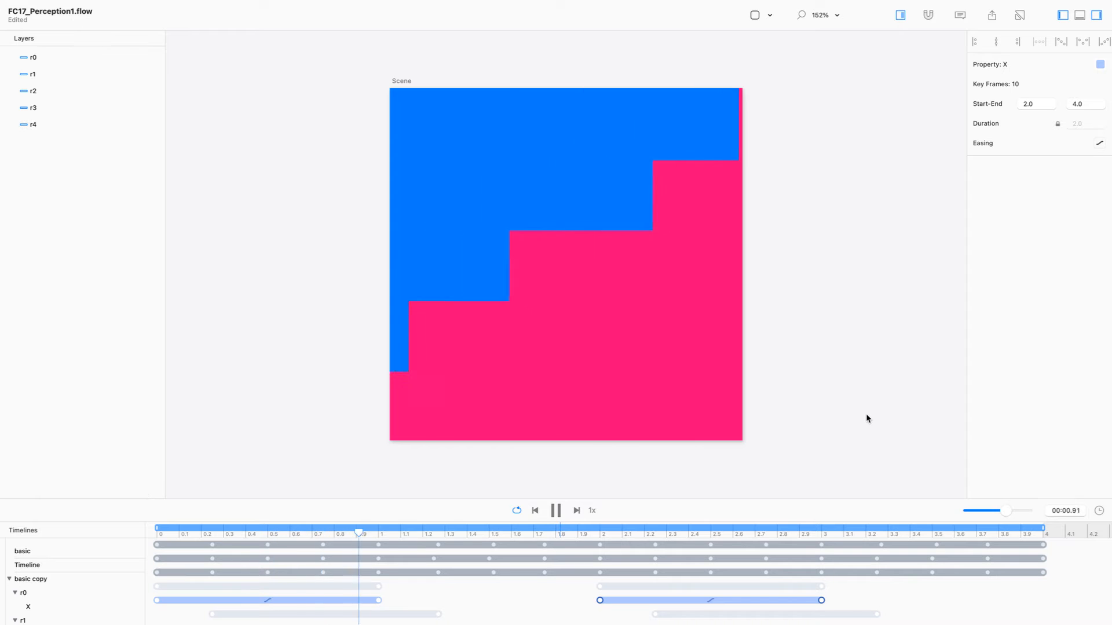
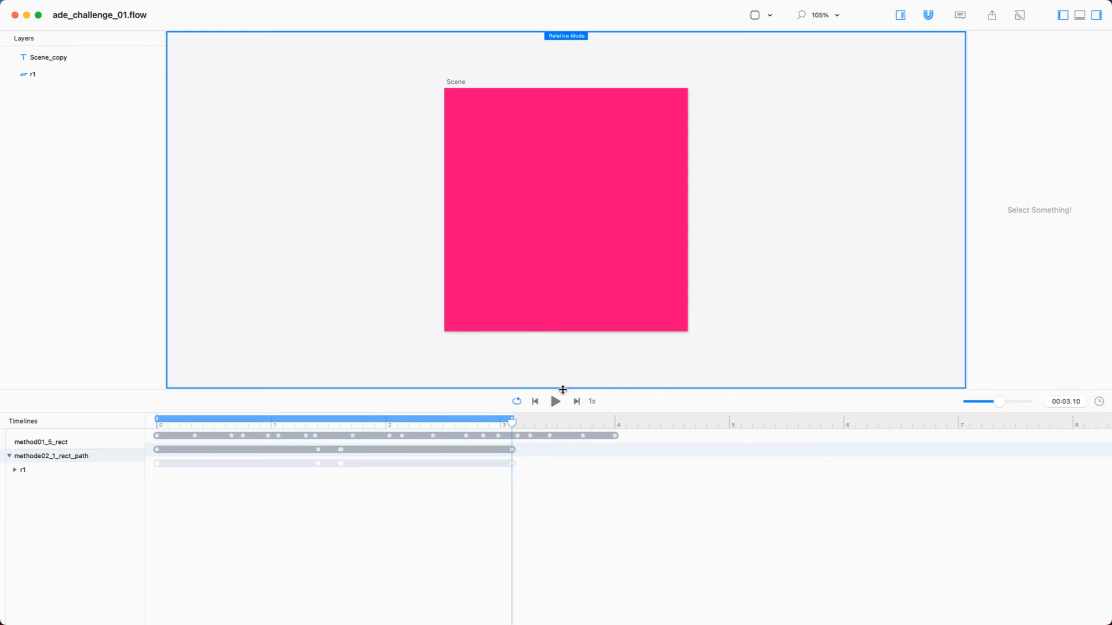
# In ade_challenge_01.flow, play methode02_1_rect_path, pause it and show the content outside the scene at 50% zoom
pyautogui.click(554, 481)
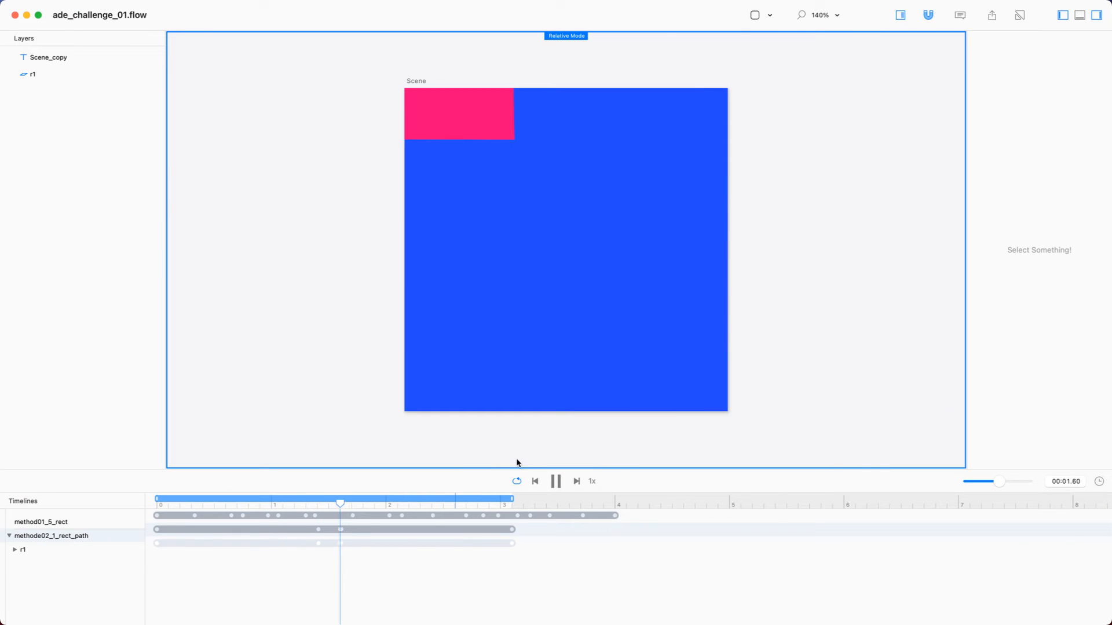
pyautogui.press('space')
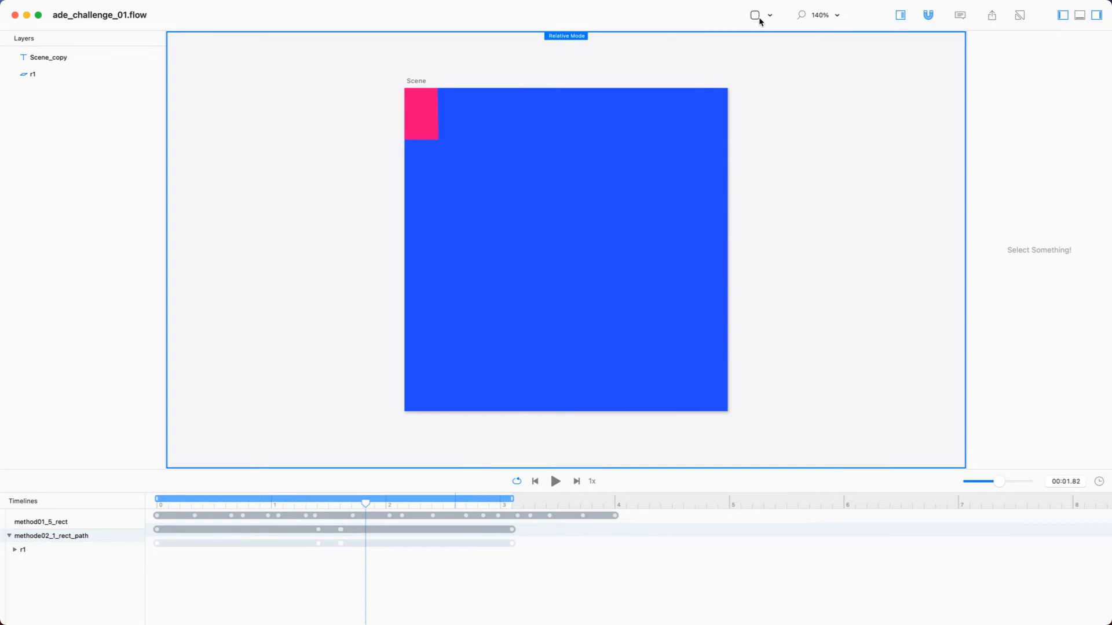
pyautogui.click(901, 14)
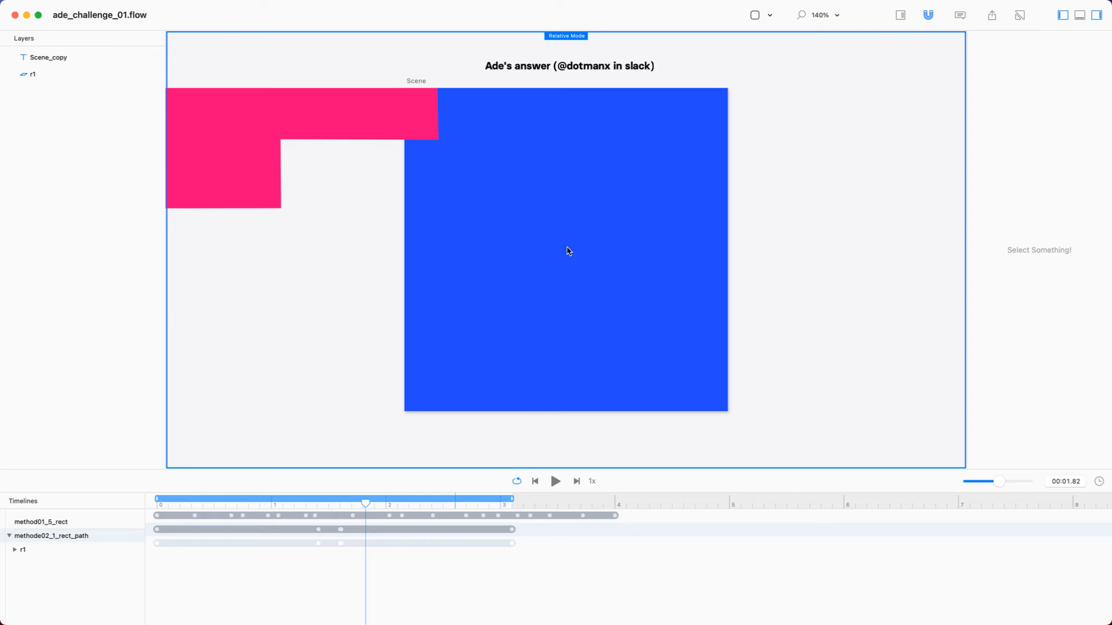
pyautogui.press('super+0')
pyautogui.press('super+minus')
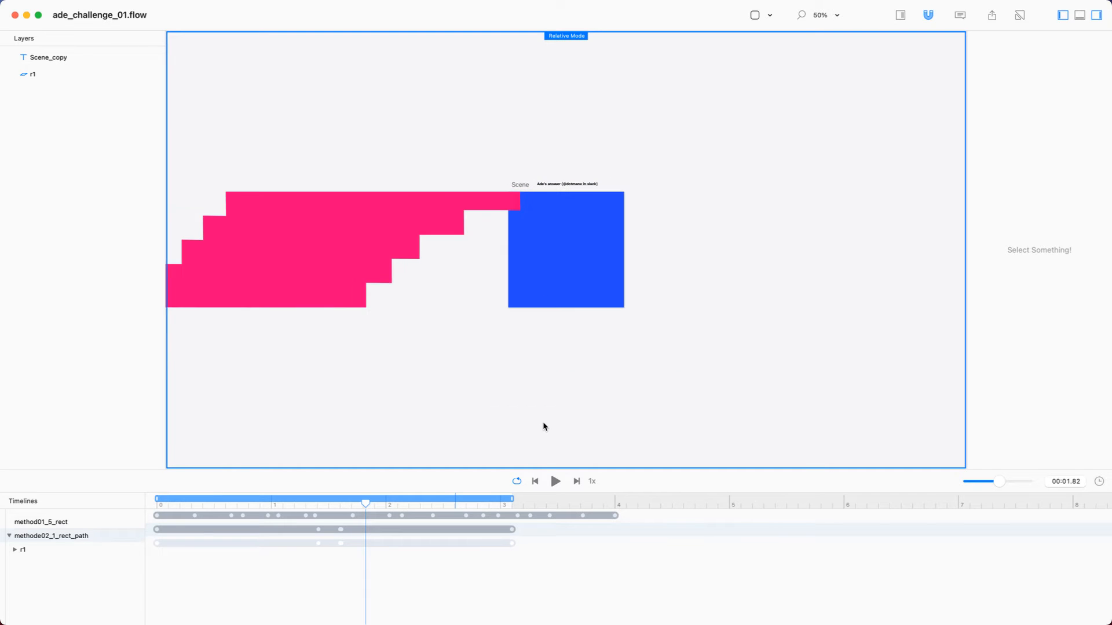
# Move the pink r1 path over the blue scene, inspect its stair-shaped points and undo the last move
pyautogui.click(323, 241)
pyautogui.moveTo(322, 241); pyautogui.dragTo(449, 235)
pyautogui.doubleClick(450, 234)
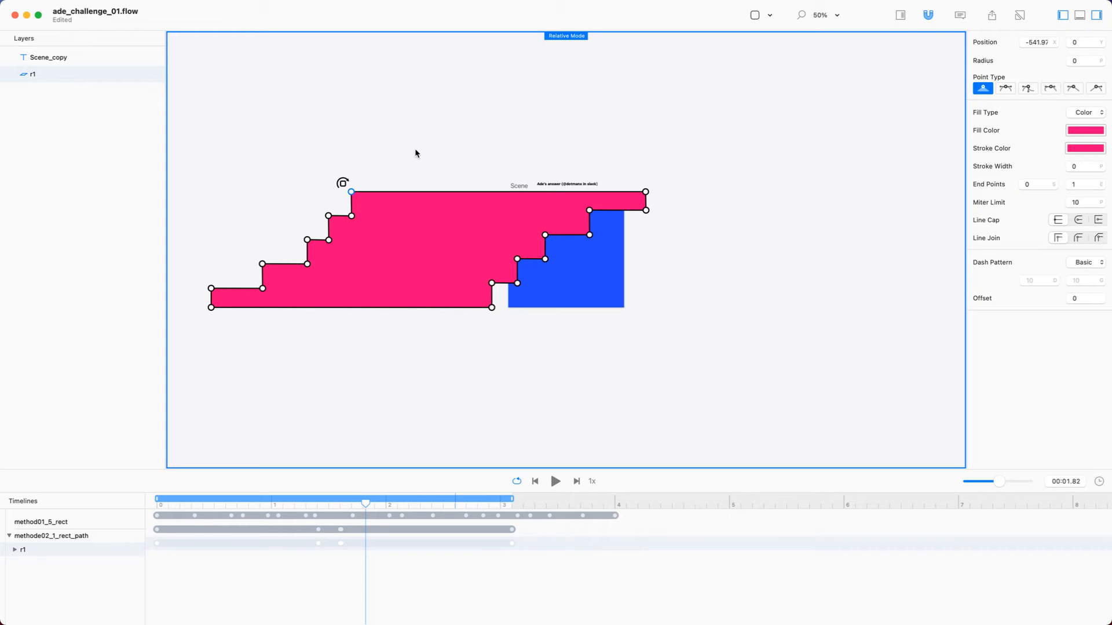
pyautogui.press('Escape')
pyautogui.moveTo(414, 242); pyautogui.dragTo(547, 251)
pyautogui.press('super+z')
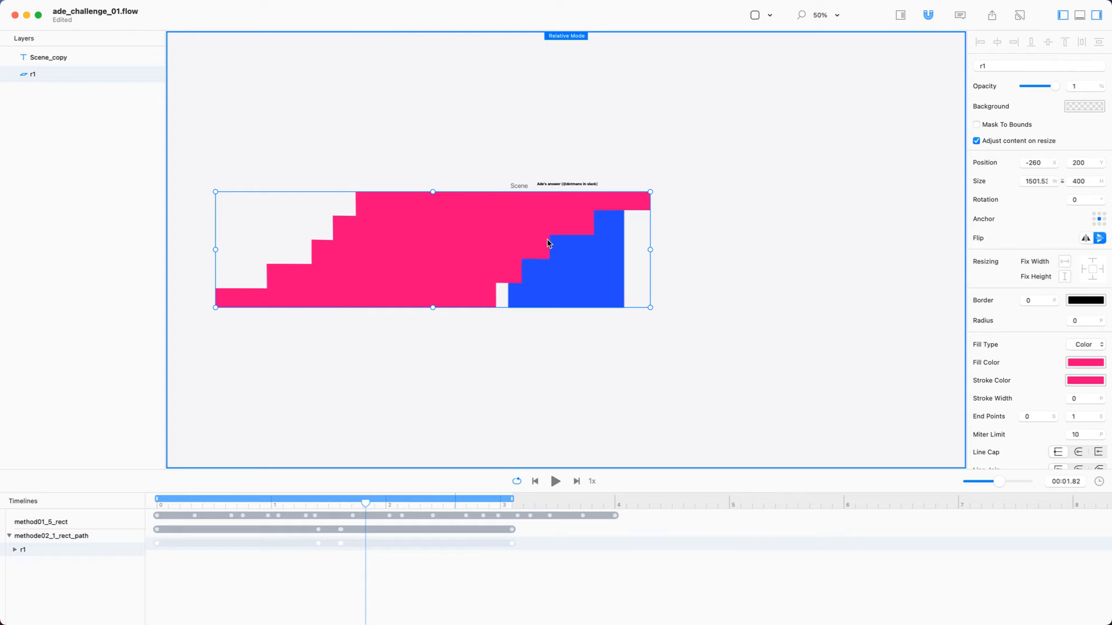
# Move the playhead to 2.37 seconds and clip the content to the scene
pyautogui.moveTo(377, 503); pyautogui.dragTo(430, 491)
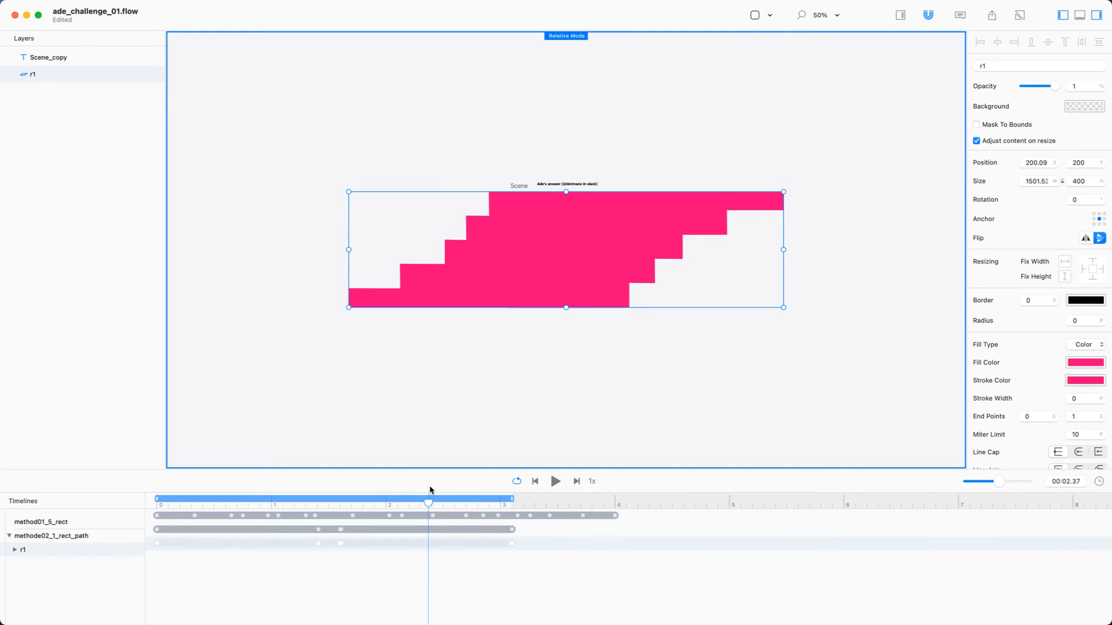
pyautogui.click(901, 16)
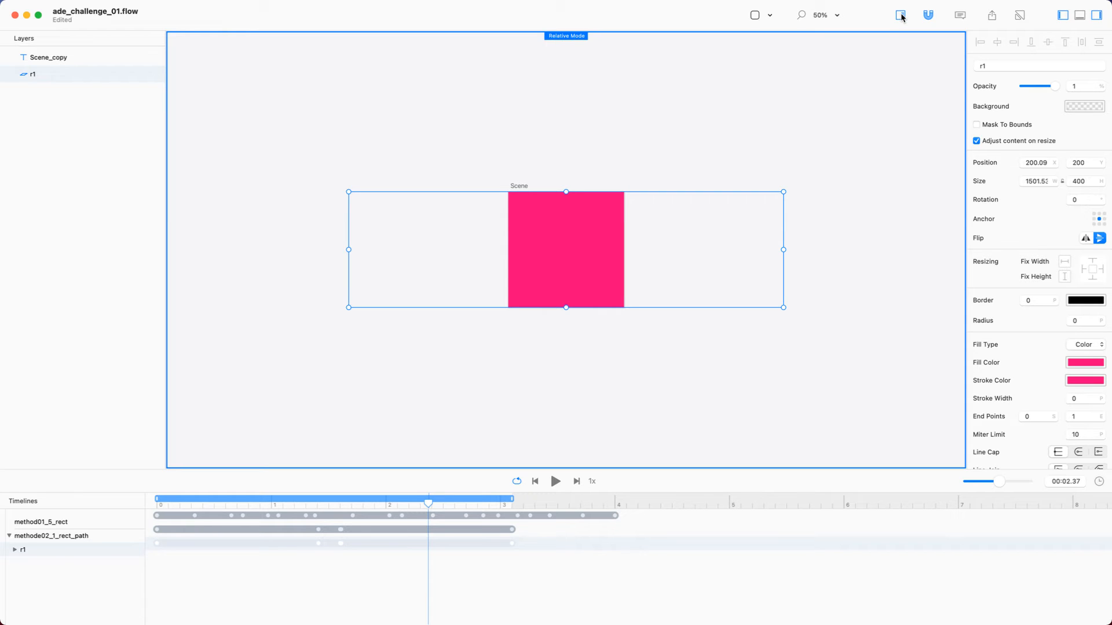
# Move the playhead to 3.10 seconds and play the clipped single-path animation, pausing it at 2.23 seconds
pyautogui.moveTo(917, 4)
pyautogui.moveTo(428, 501); pyautogui.dragTo(511, 502)
pyautogui.moveTo(681, 271); pyautogui.dragTo(737, 273)
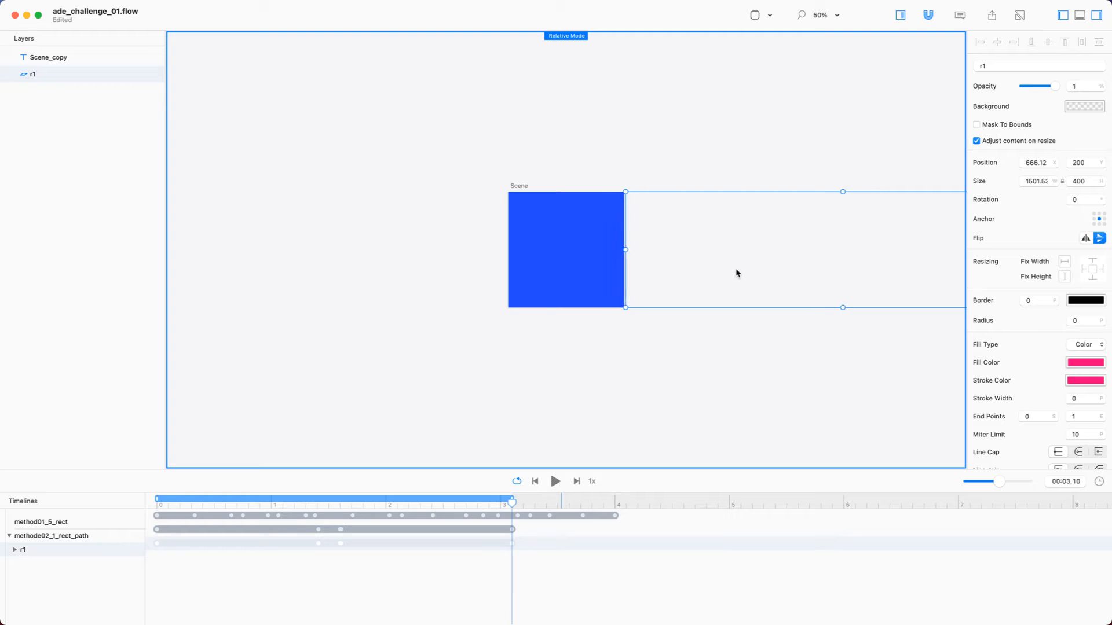
pyautogui.press('space')
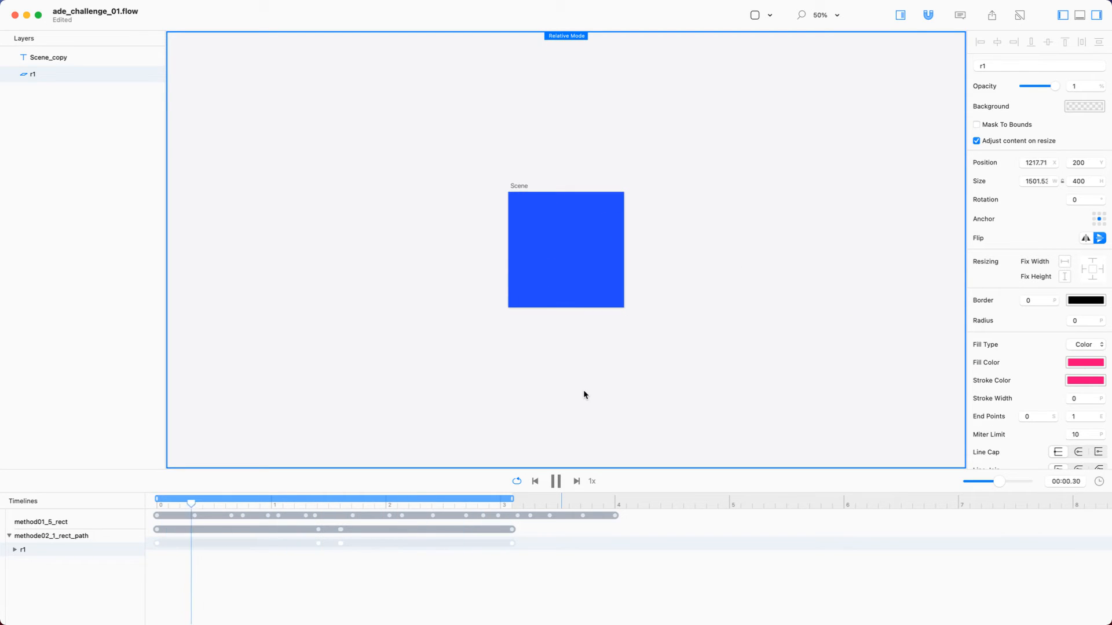
pyautogui.press('space')
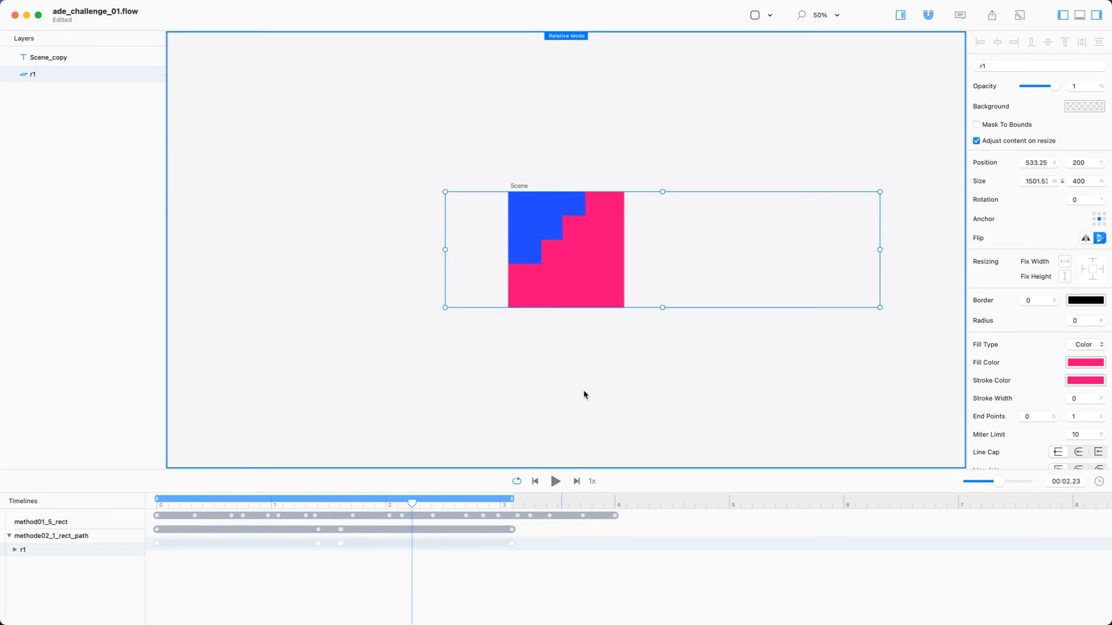
# Reveal r1's X keyframes in the timeline, save ade_challenge_01.flow and play the animation
pyautogui.click(15, 549)
pyautogui.click(318, 350)
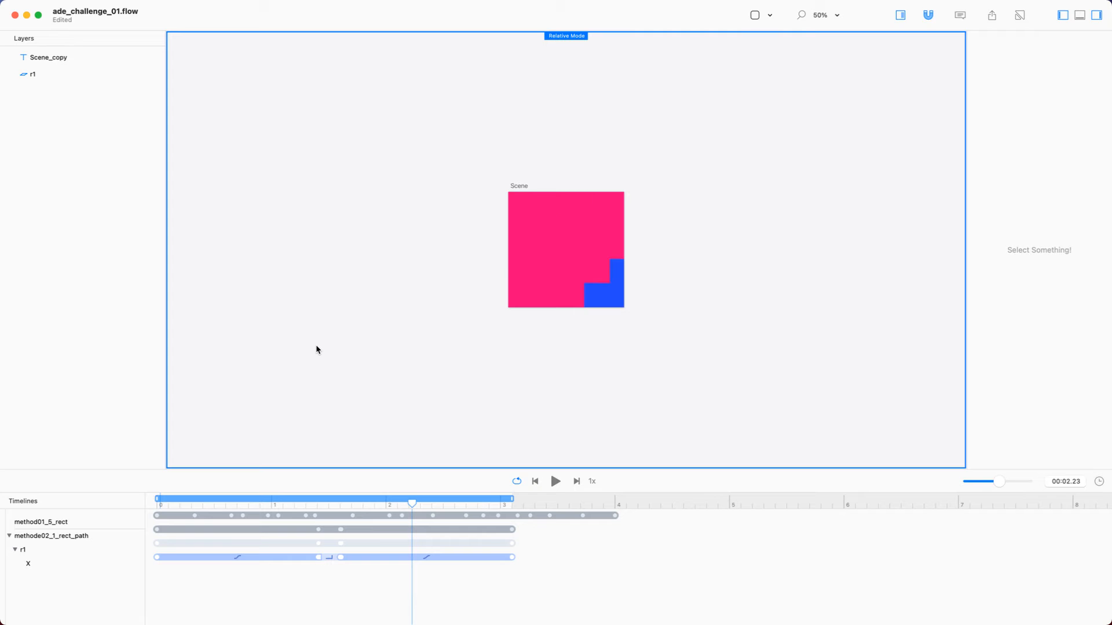
pyautogui.press('super+s')
pyautogui.press('space')
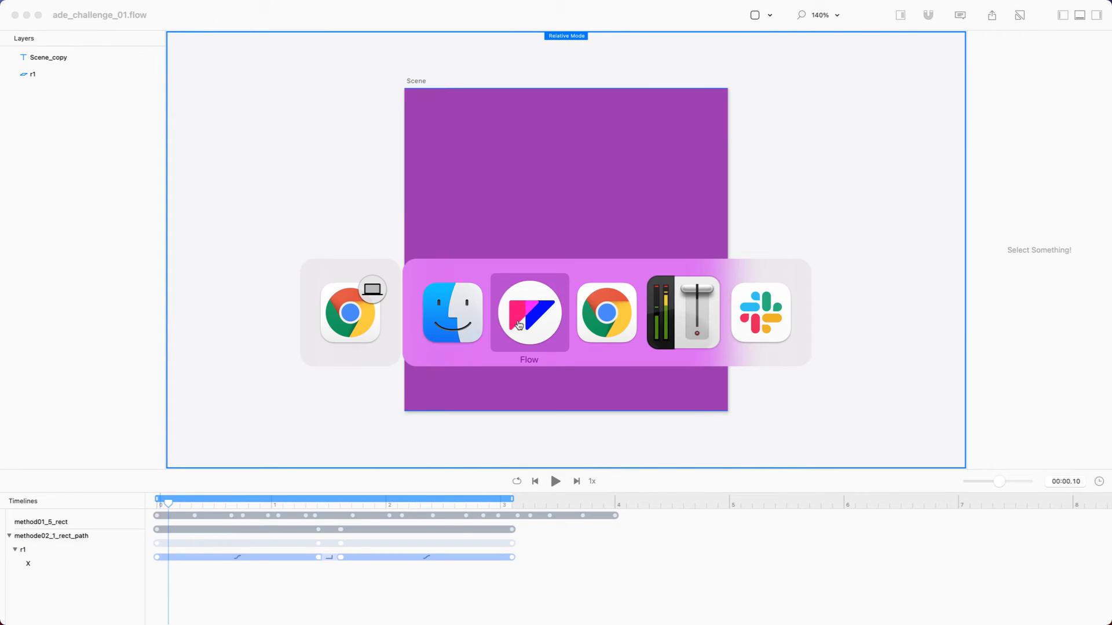
# Switch to FC17_Perception1.flow and add a new empty timeline
pyautogui.click(215, 6)
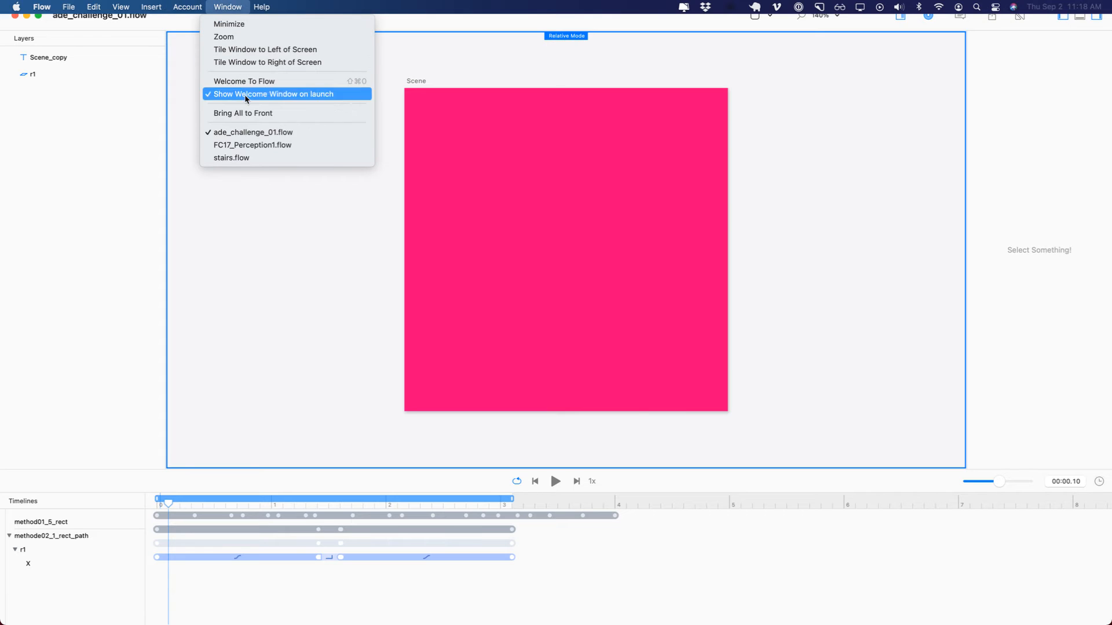
pyautogui.click(255, 146)
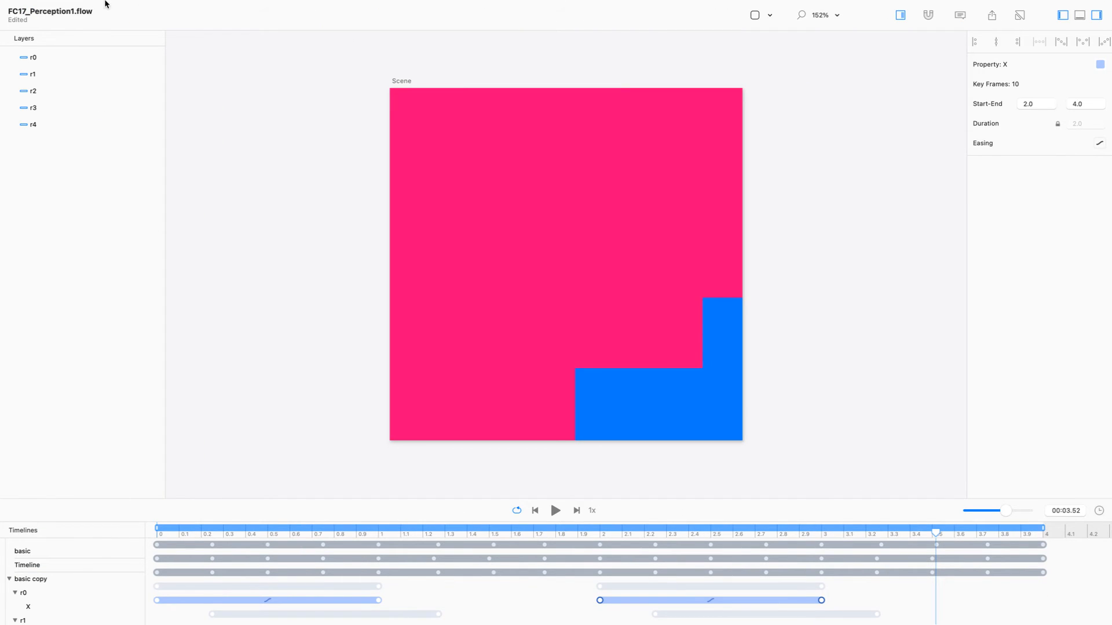
pyautogui.click(69, 6)
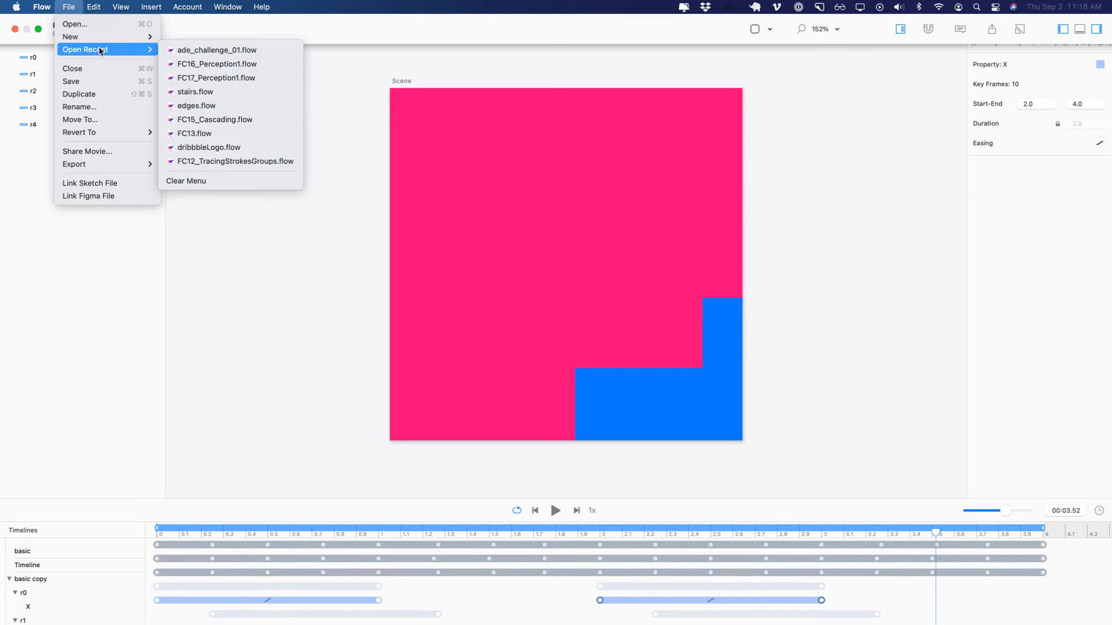
pyautogui.moveTo(104, 37)
pyautogui.click(212, 62)
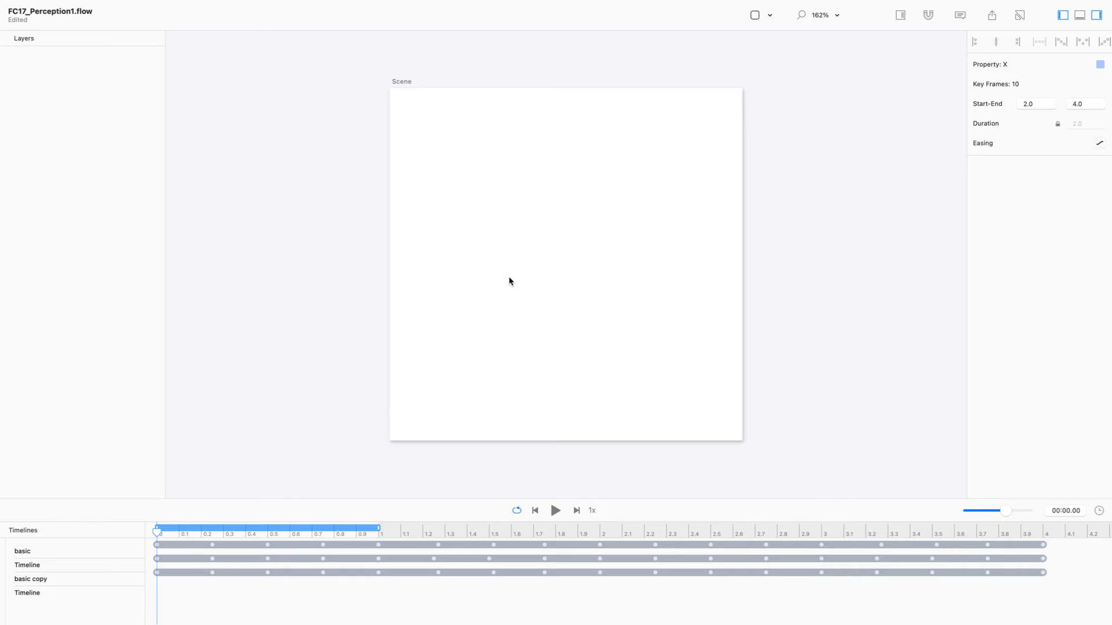
# Show content outside the scene, insert a rectangle and enlarge it evenly from its center to about 300 × 300
pyautogui.click(400, 82)
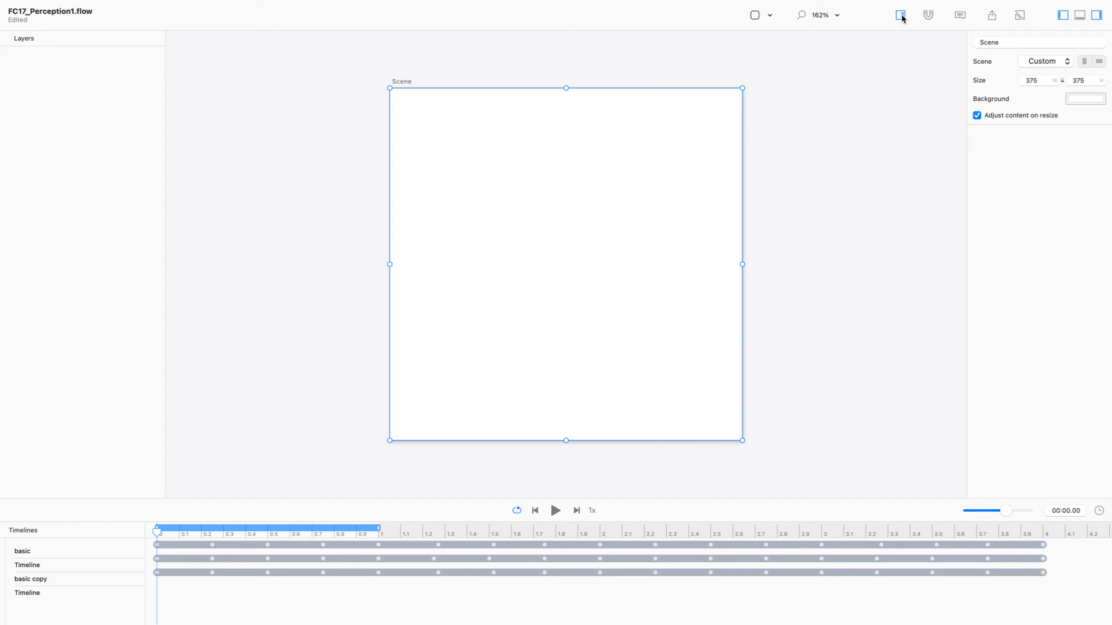
pyautogui.click(755, 17)
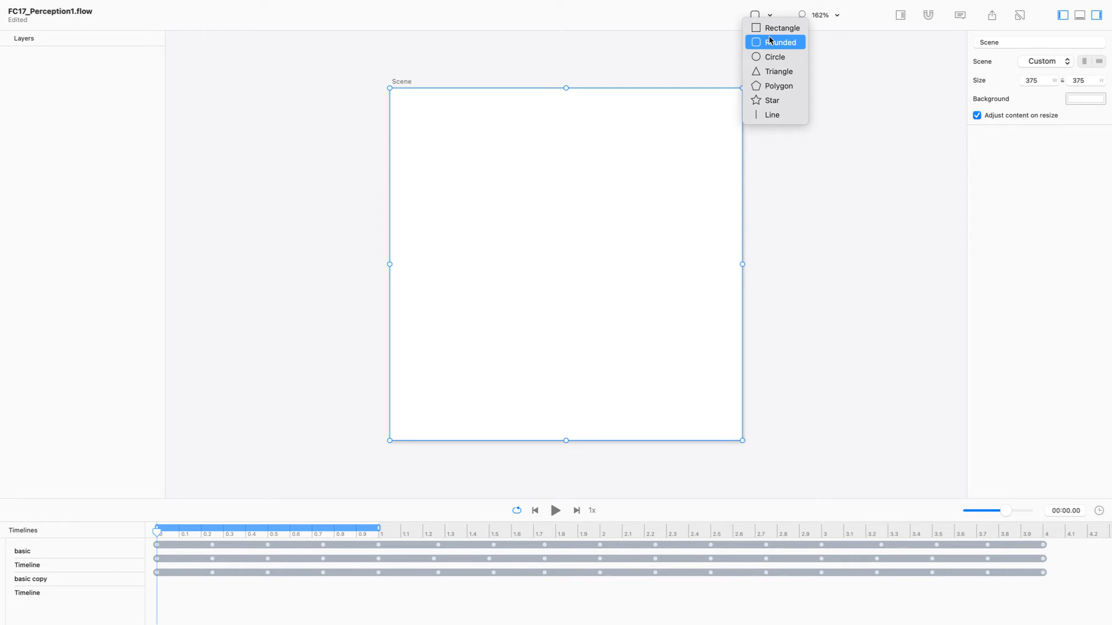
pyautogui.click(777, 29)
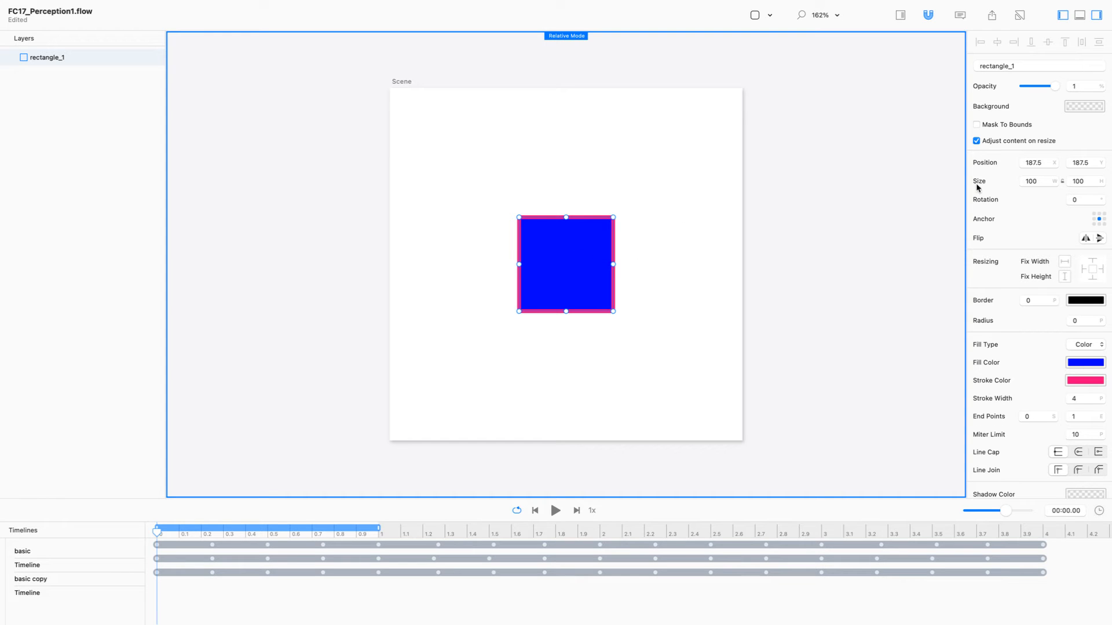
pyautogui.moveTo(614, 264); pyautogui.dragTo(704, 264)
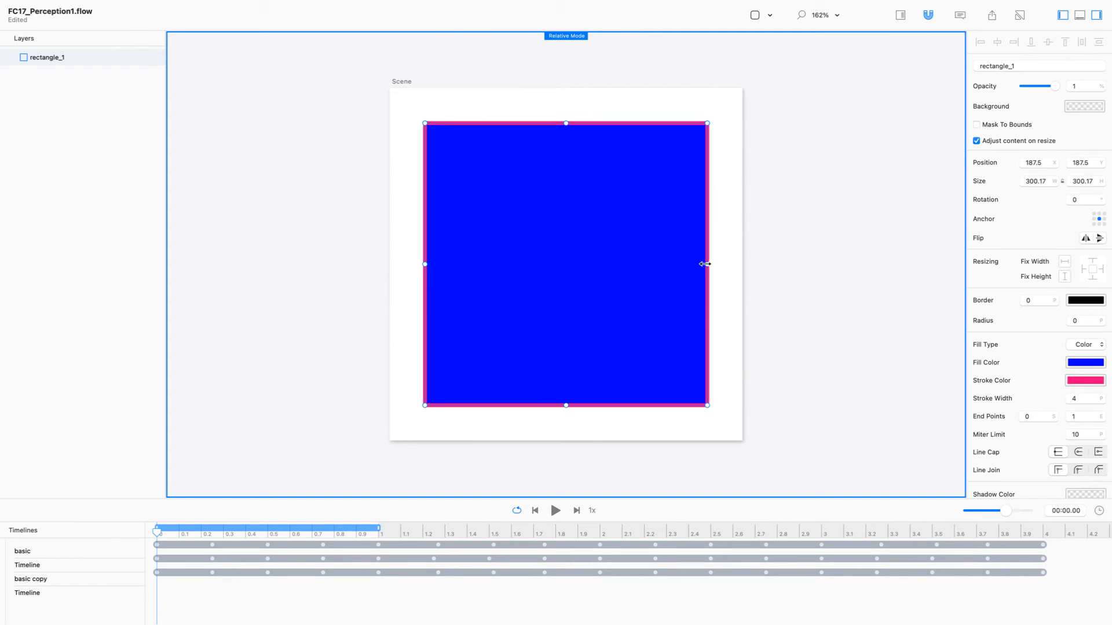
# Add eight points along the rectangle's left edge and pull the lower ones outward to form two stair-shaped steps with straight edges
pyautogui.doubleClick(559, 268)
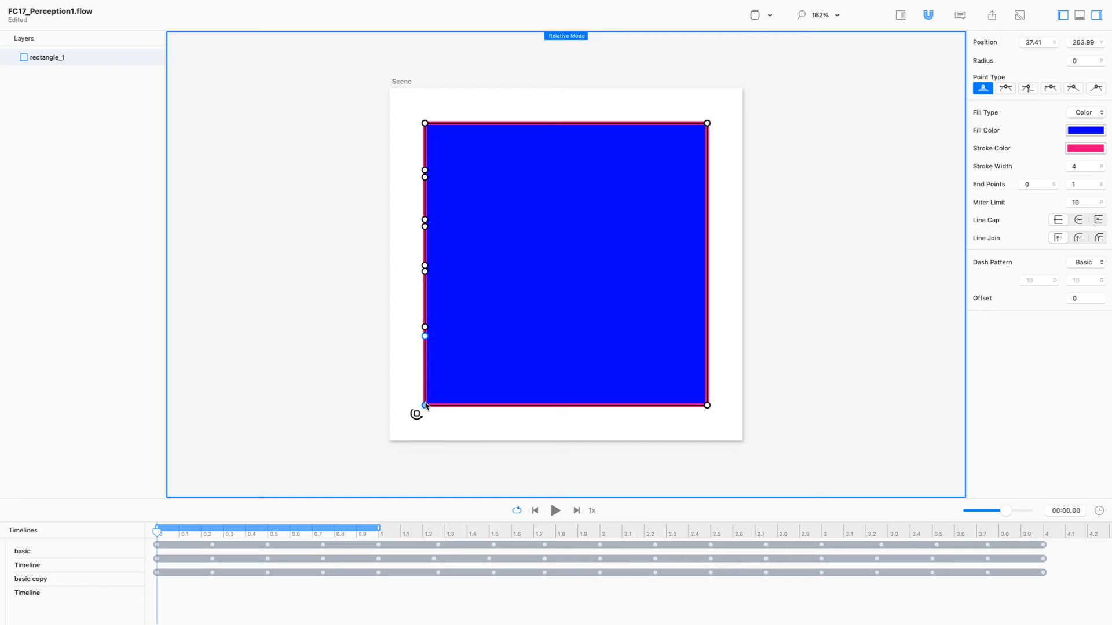
pyautogui.moveTo(426, 339); pyautogui.dragTo(350, 339)
pyautogui.moveTo(426, 330); pyautogui.dragTo(428, 333)
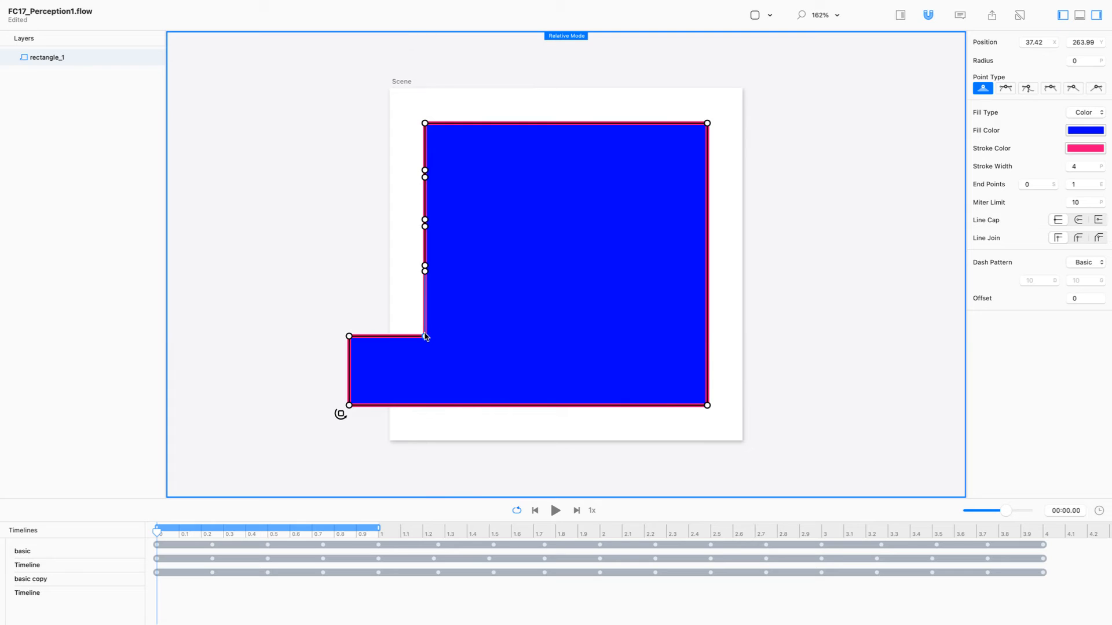
pyautogui.keyDown('shift'); pyautogui.click(425, 271); pyautogui.keyUp('shift')
pyautogui.moveTo(425, 271)
pyautogui.mouseDown()
pyautogui.moveTo(385, 272)
pyautogui.moveTo(431, 271)
pyautogui.mouseUp()
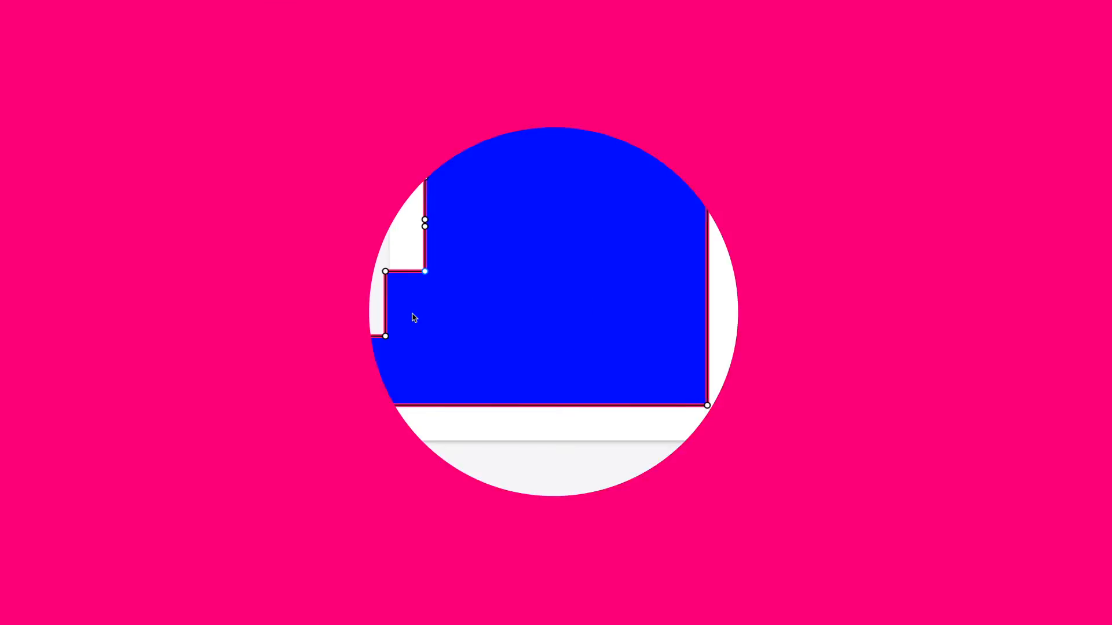
# Reveal the desktop and try to open singlePath.sketch
pyautogui.press('super+Tab')
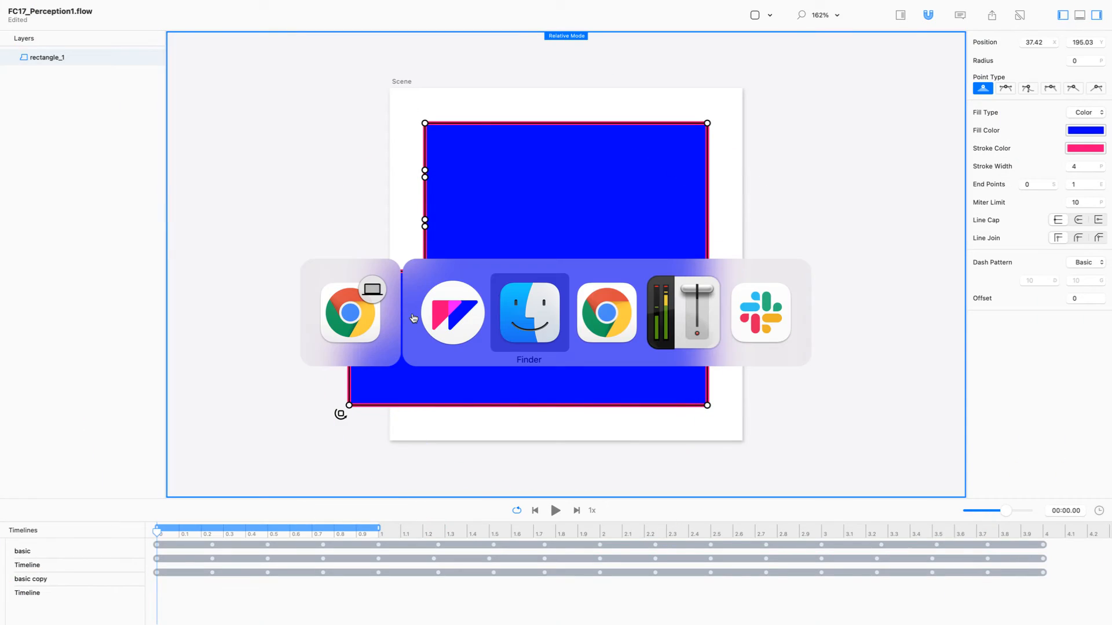
pyautogui.press('super+Tab')
pyautogui.press('super+Tab')
pyautogui.press('super+Tab')
pyautogui.press('super+Tab')
pyautogui.press('super+Tab')
pyautogui.press('super+Tab')
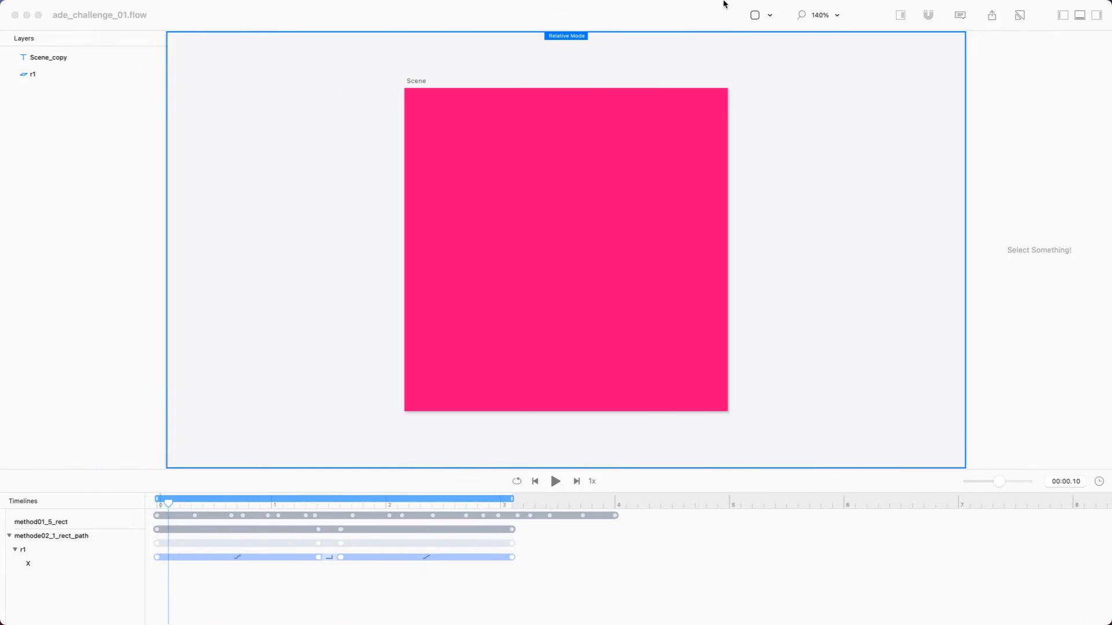
pyautogui.press('F11')
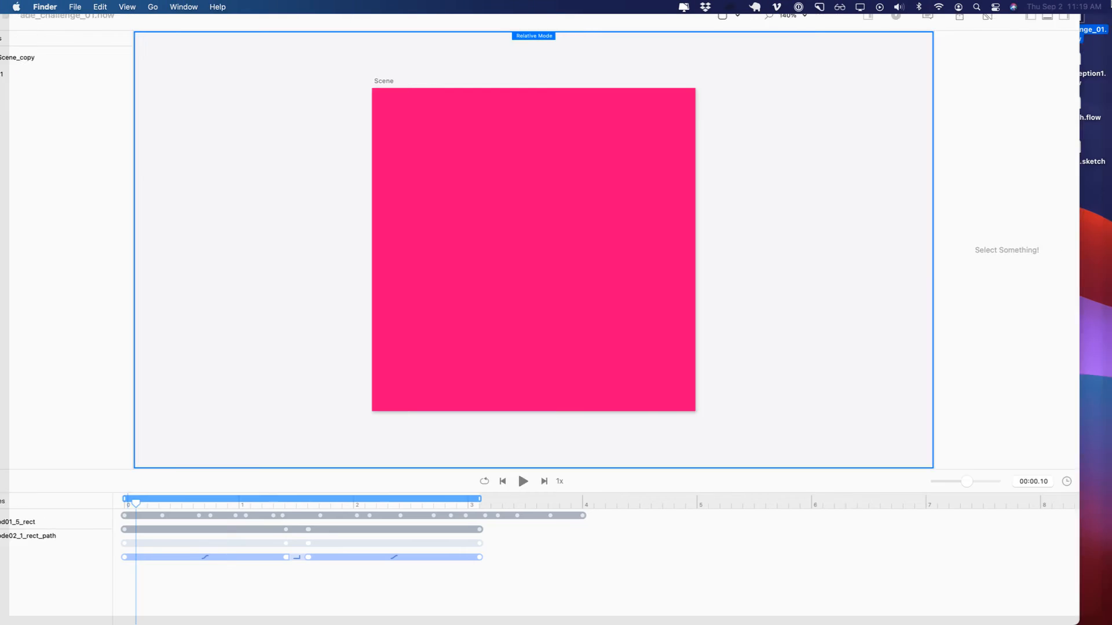
pyautogui.click(931, 148)
pyautogui.click(1074, 147)
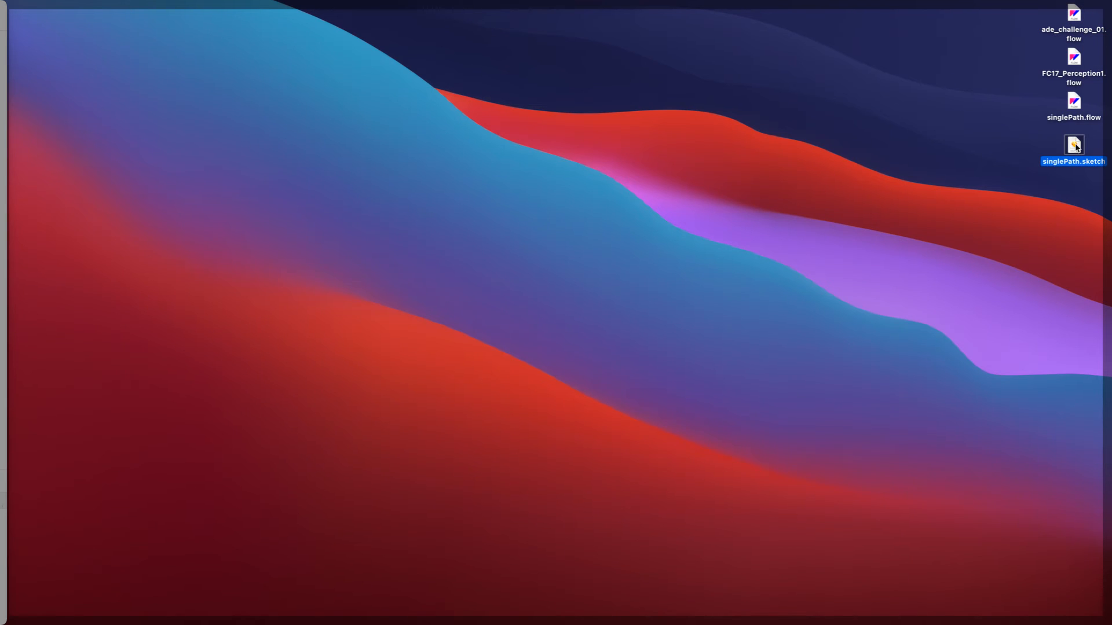
pyautogui.press('F11')
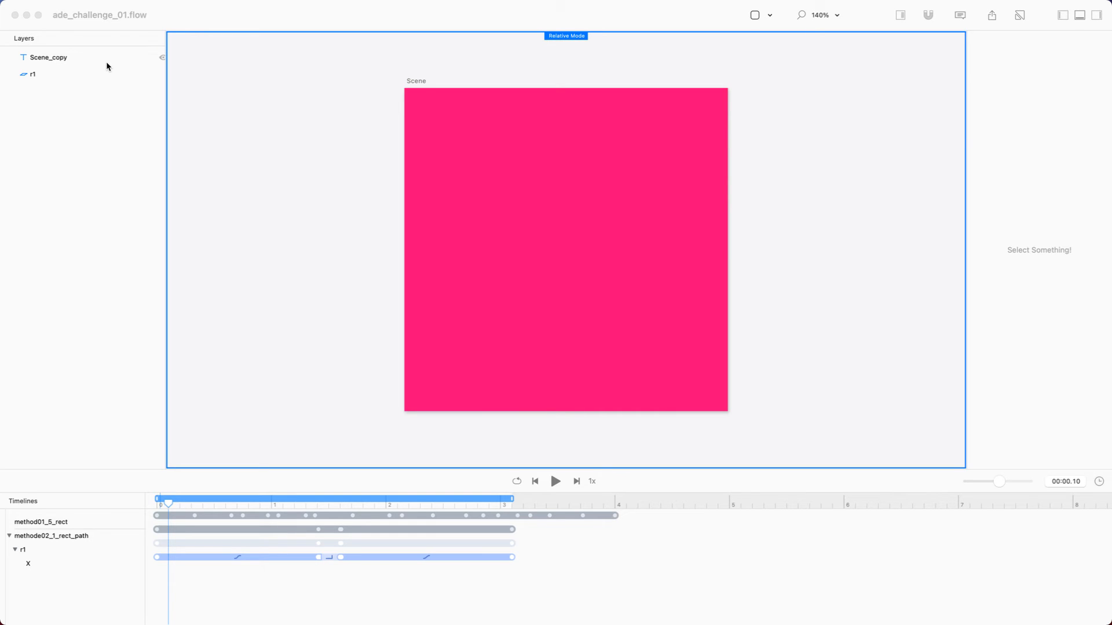
# Try to bring Sketch to the front and force quit the unresponsive app
pyautogui.press('super+Tab')
pyautogui.press('super+Tab')
pyautogui.moveTo(252, 623)
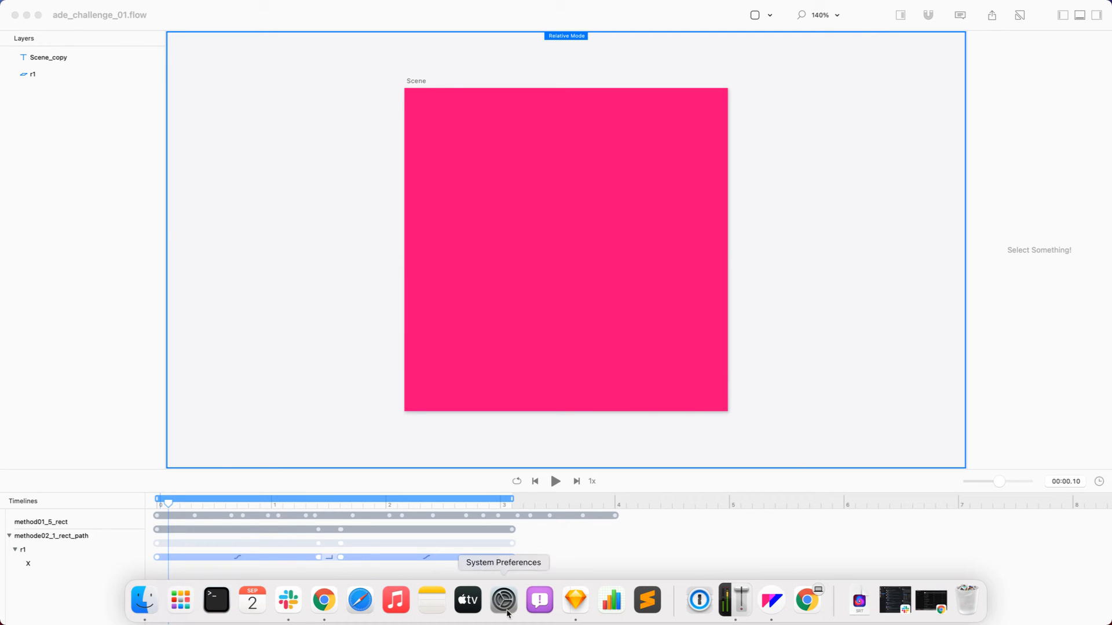
pyautogui.click(576, 606)
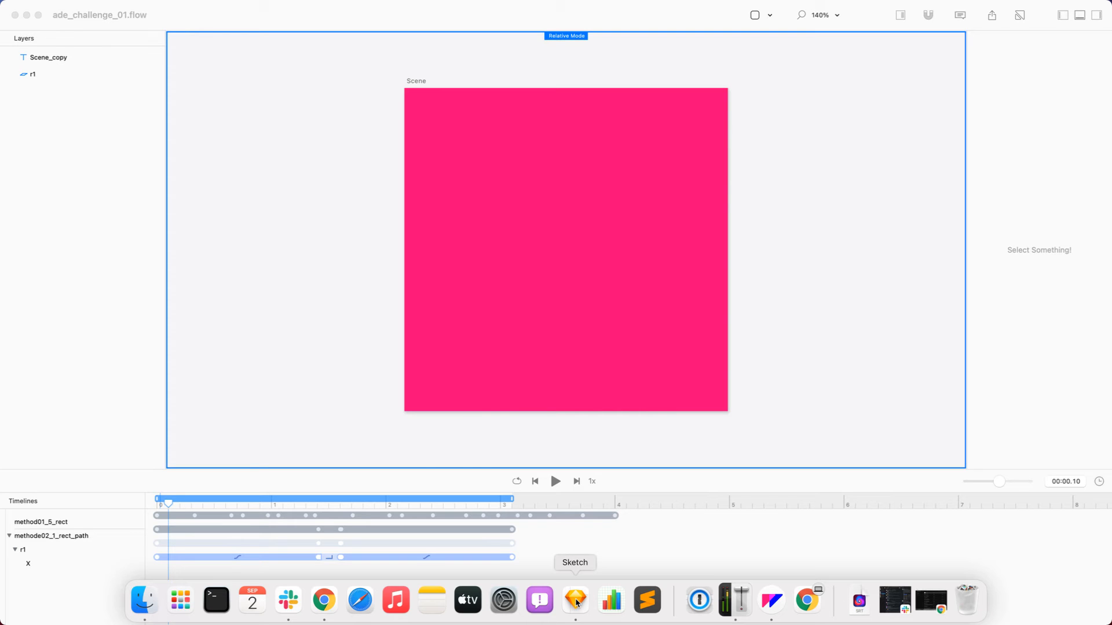
pyautogui.rightClick(577, 603)
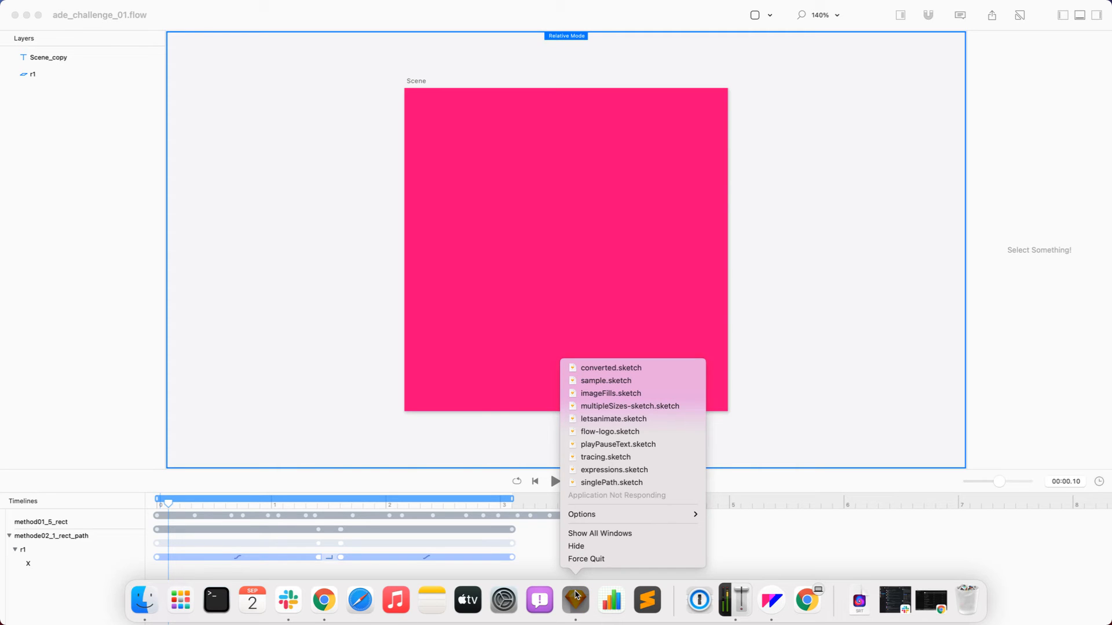
pyautogui.click(577, 607)
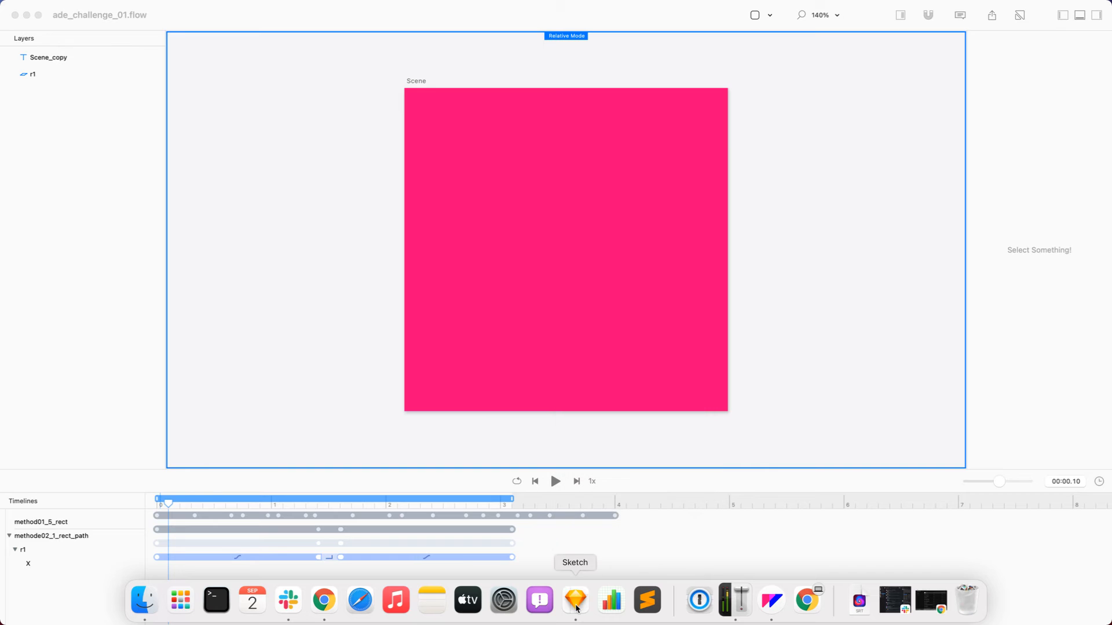
pyautogui.rightClick(576, 607)
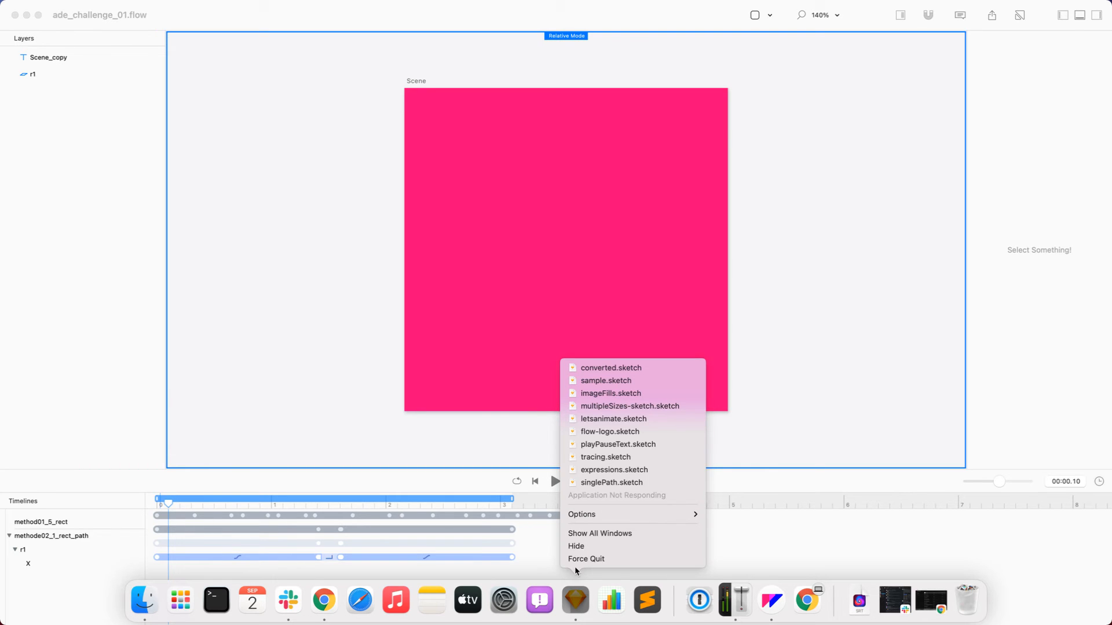
pyautogui.click(578, 564)
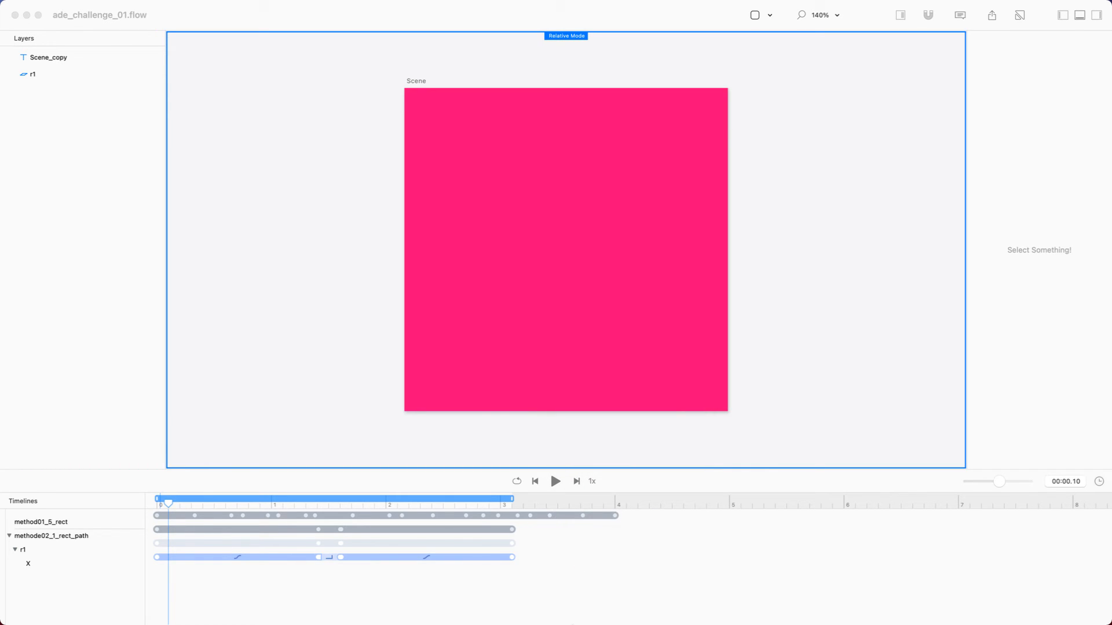
# Relaunch Sketch without sending the problem report and try to open the recent document singlePath
pyautogui.moveTo(570, 607)
pyautogui.click(575, 601)
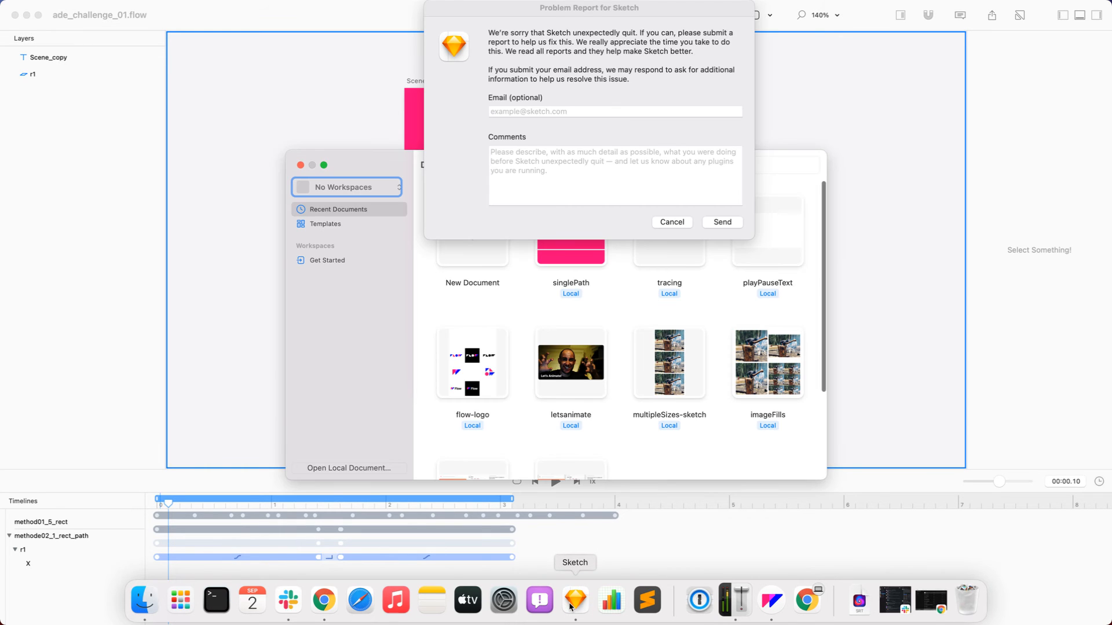
pyautogui.click(715, 205)
pyautogui.click(672, 222)
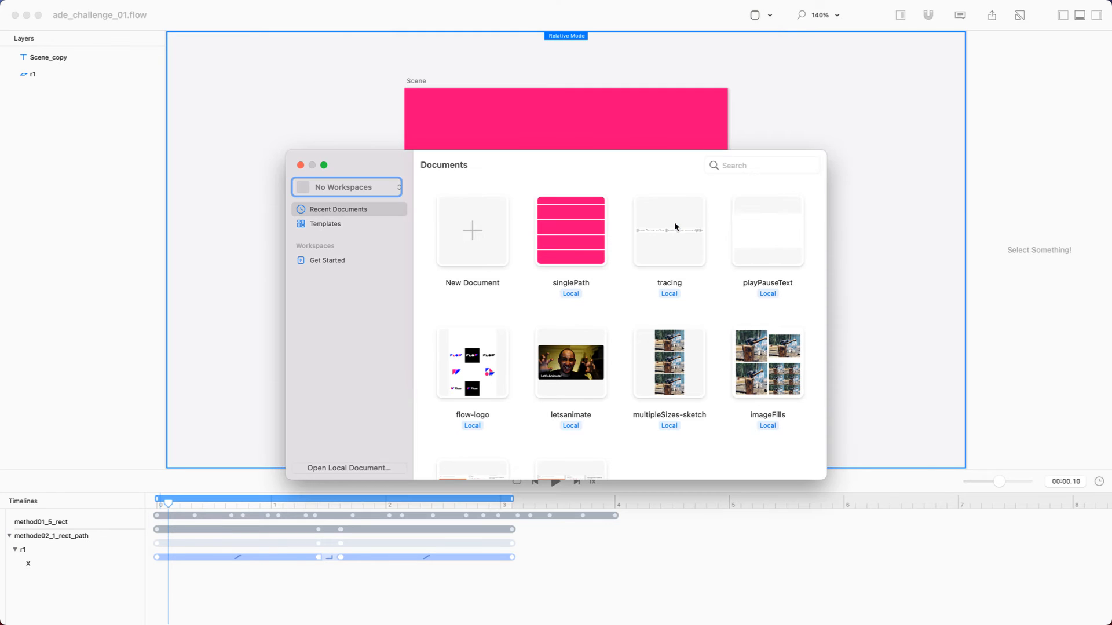
pyautogui.click(576, 244)
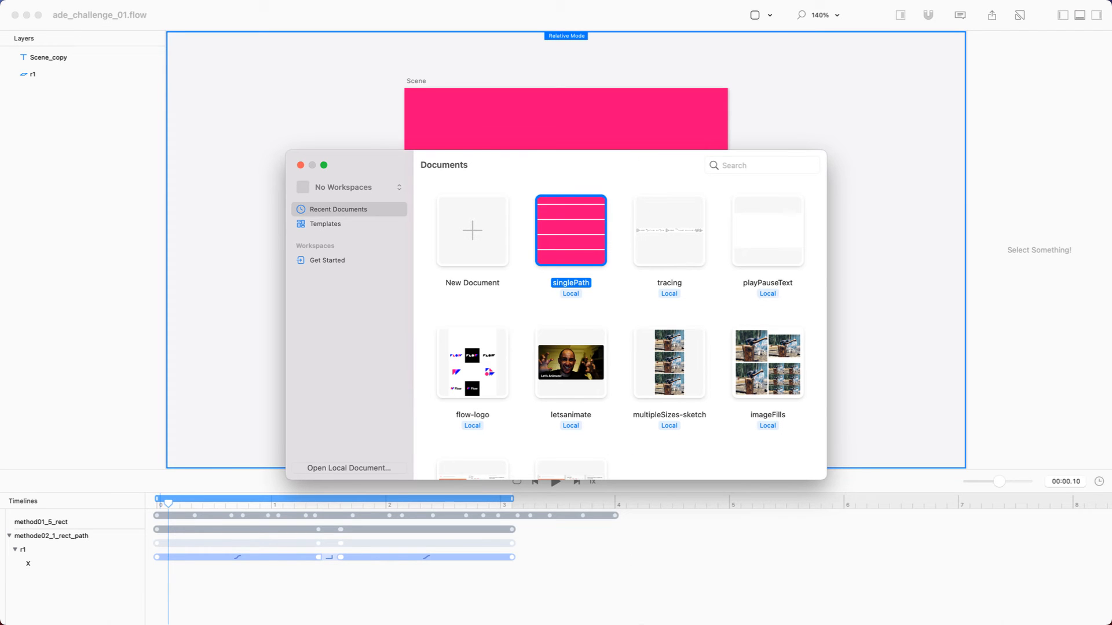
# Force quit the unresponsive Sketch app a second time
pyautogui.moveTo(288, 616)
pyautogui.rightClick(574, 602)
pyautogui.click(608, 560)
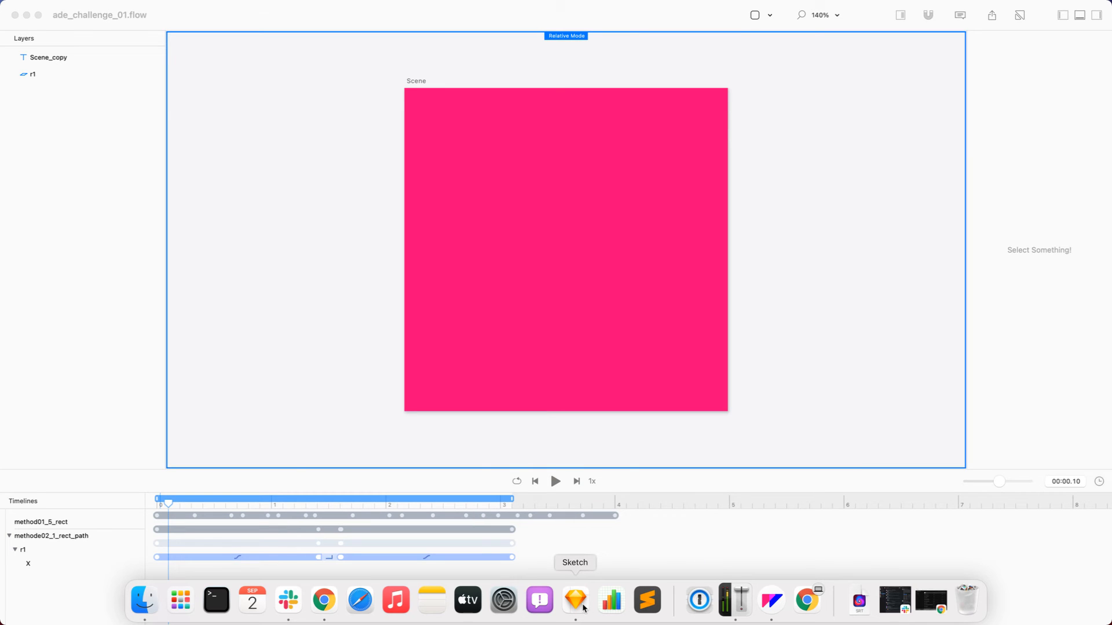
# Relaunch Sketch, dismiss the problem report and create a new blank document in a full-screen window
pyautogui.click(584, 608)
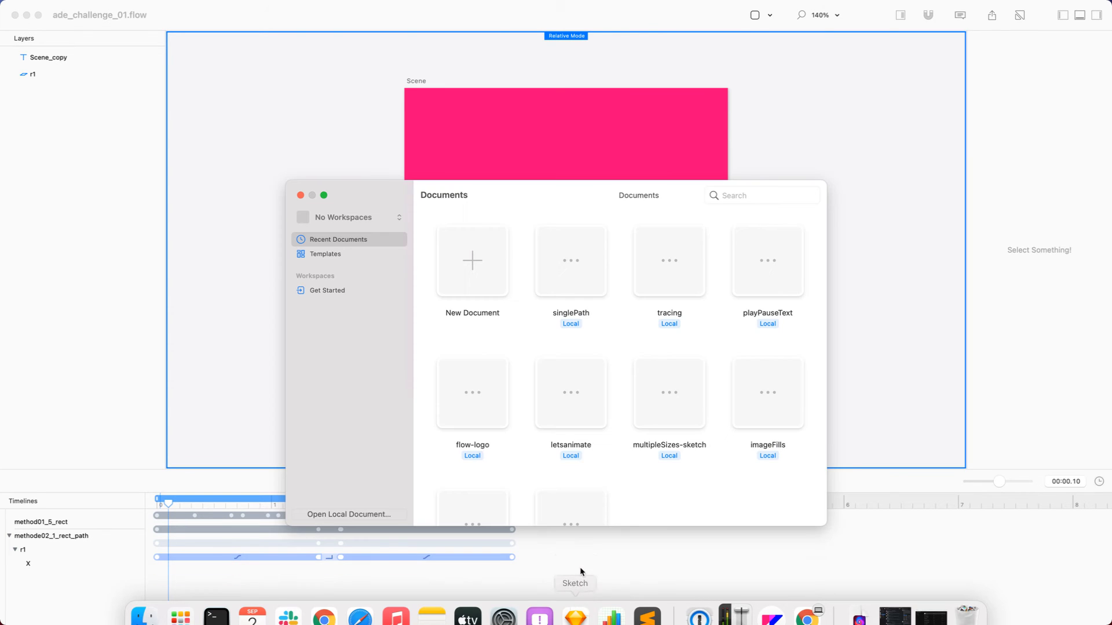
pyautogui.click(676, 223)
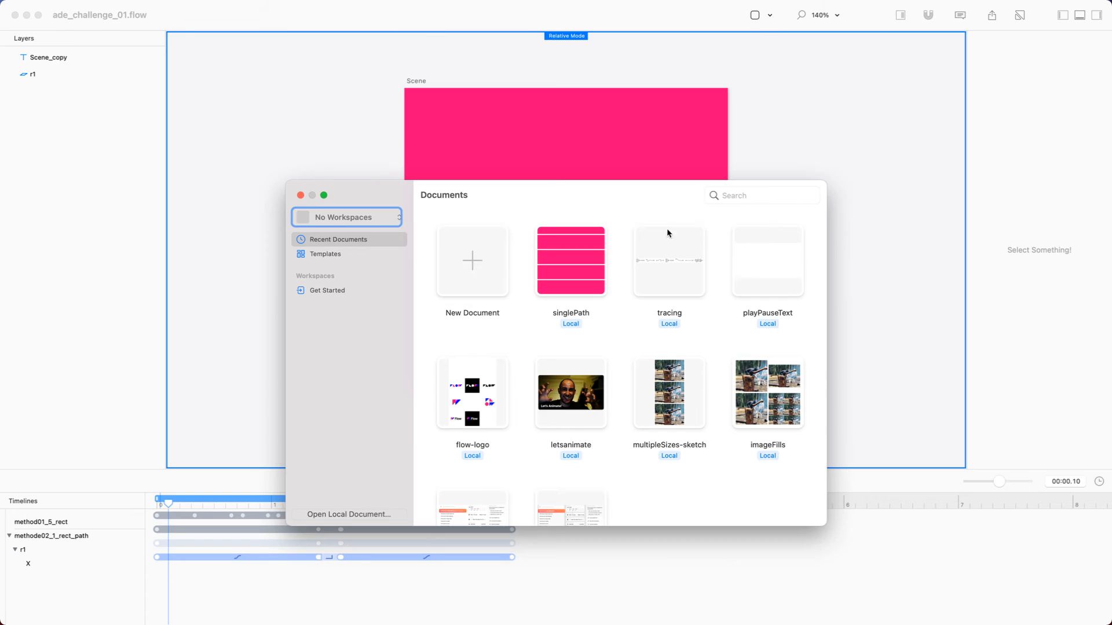
pyautogui.click(482, 266)
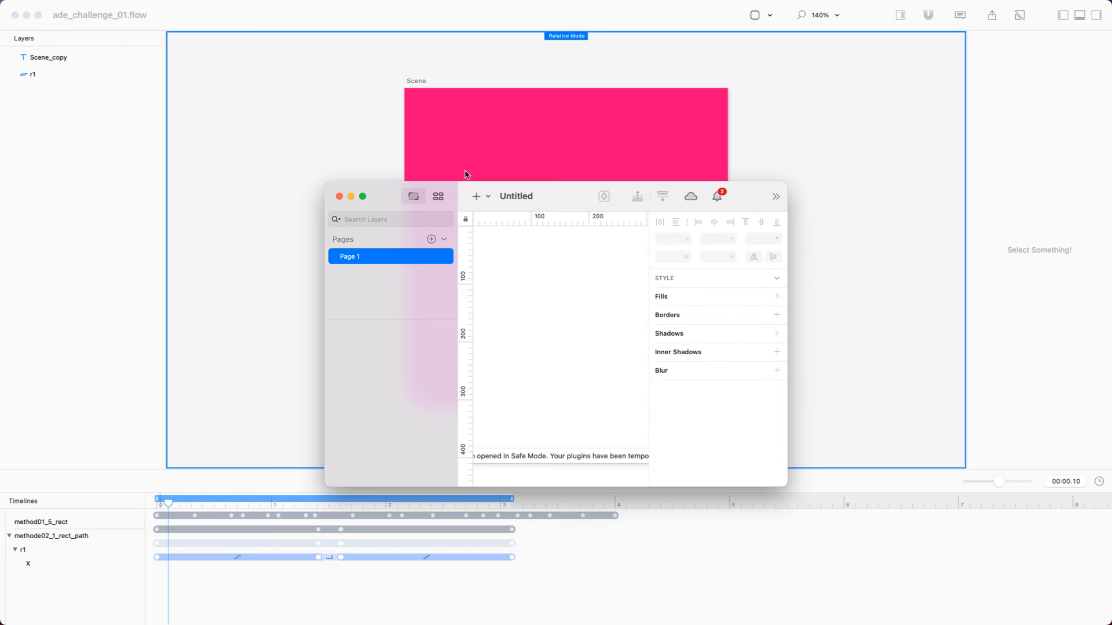
pyautogui.click(363, 196)
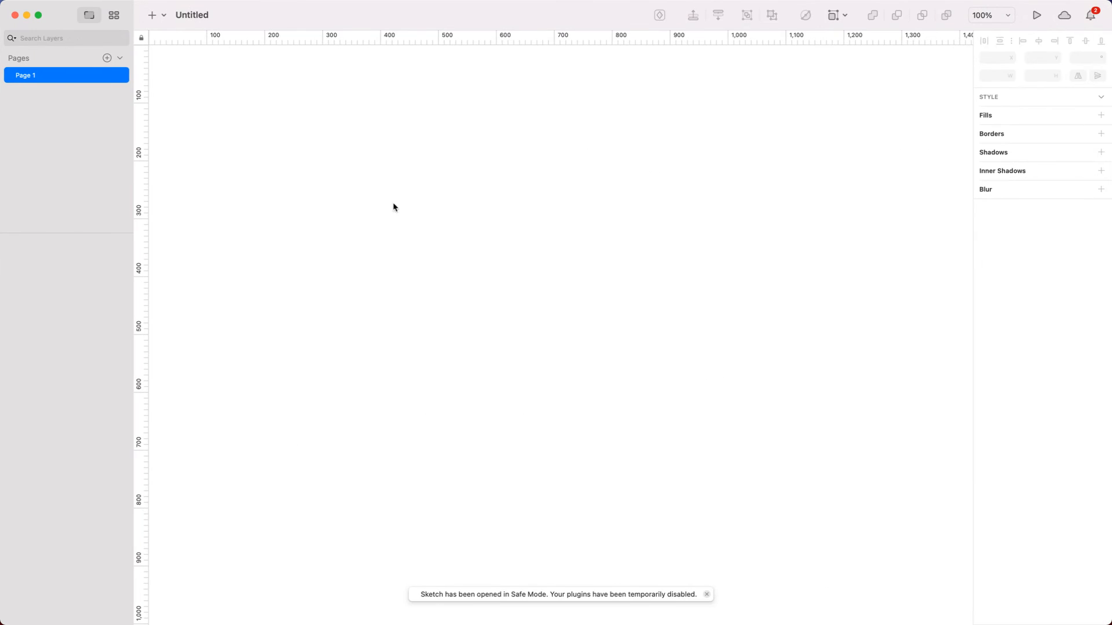
# Create an artboard on the blank page and set its size to 400 by 400
pyautogui.press('a')
pyautogui.moveTo(332, 164); pyautogui.dragTo(619, 367)
pyautogui.press('Return')
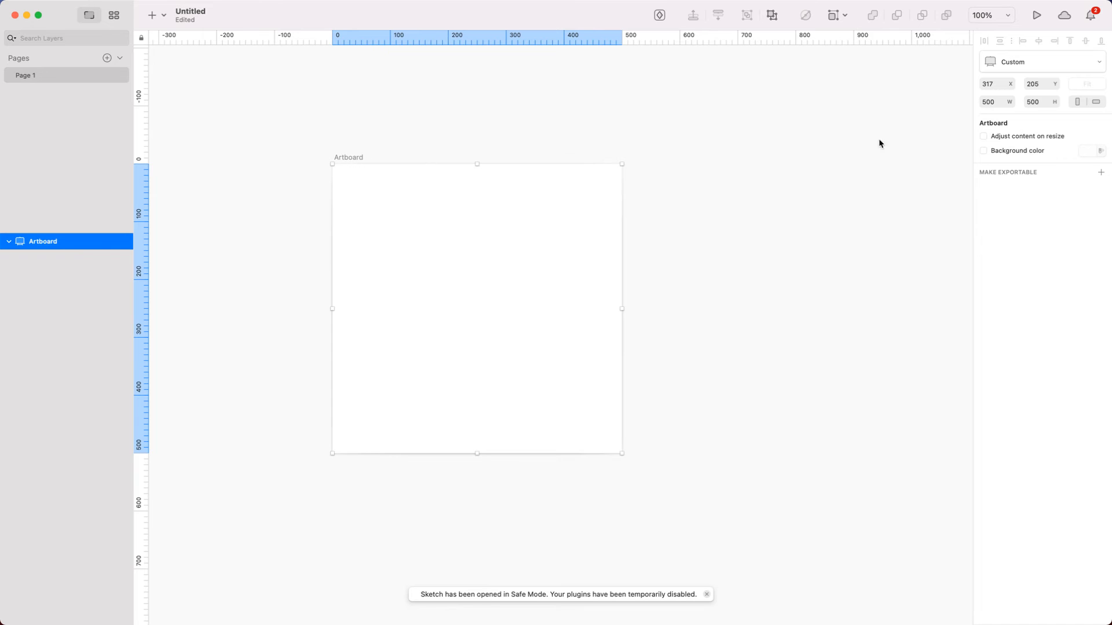
pyautogui.click(995, 102)
pyautogui.write('400')
pyautogui.press('Tab')
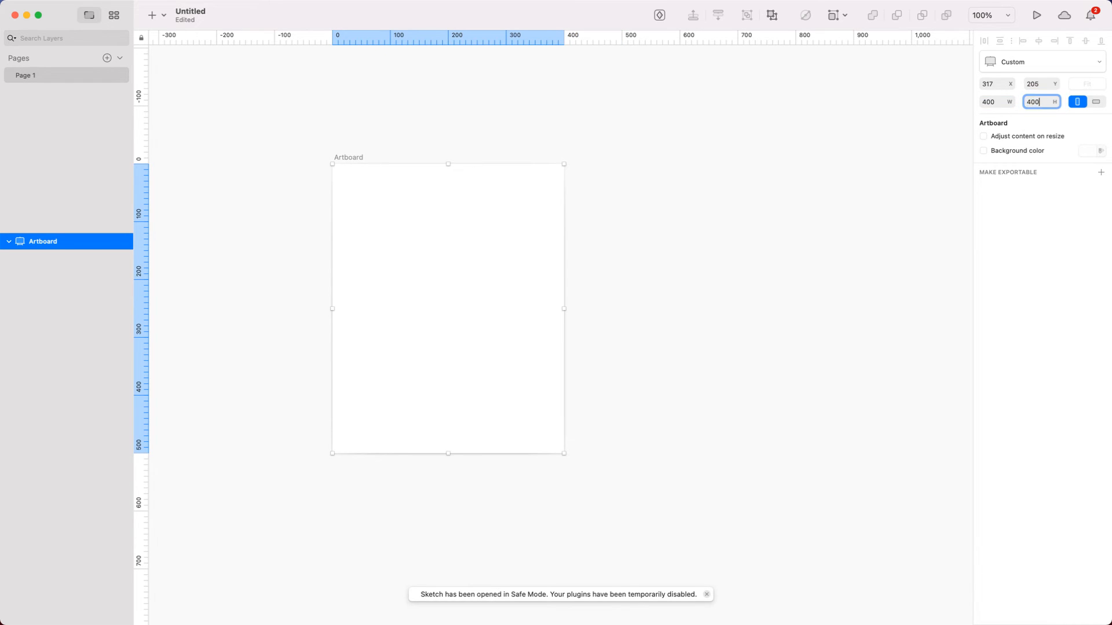
pyautogui.write('400')
pyautogui.press('Return')
pyautogui.press('super+2')
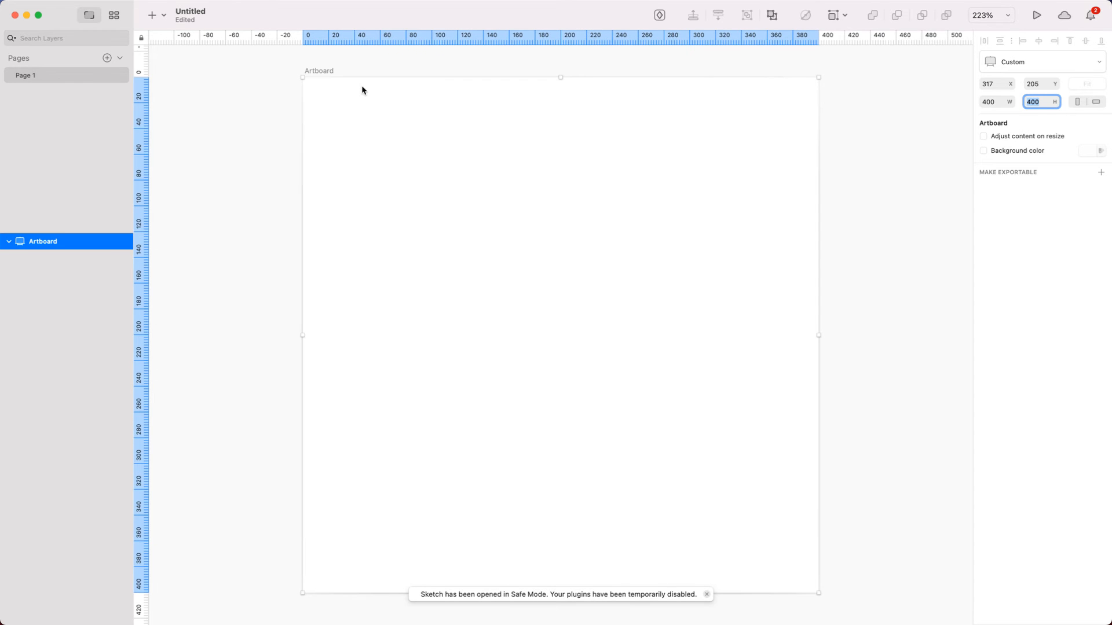
# Enable the artboard's background color and set it to the flowBlue color variable
pyautogui.click(325, 67)
pyautogui.click(1022, 152)
pyautogui.click(1086, 150)
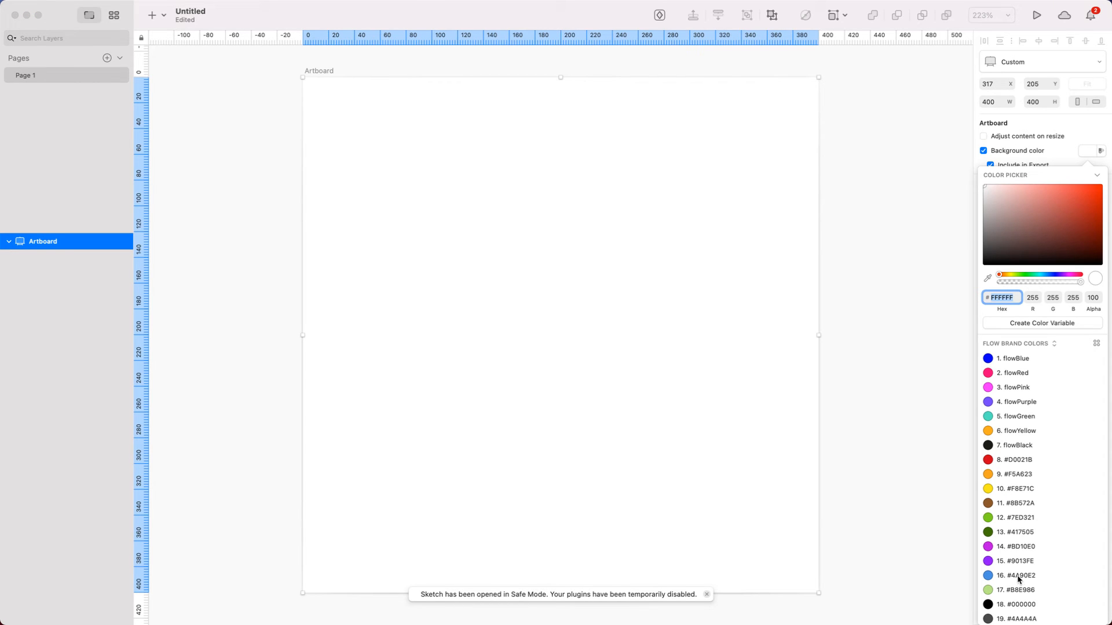
pyautogui.click(1009, 359)
pyautogui.click(894, 238)
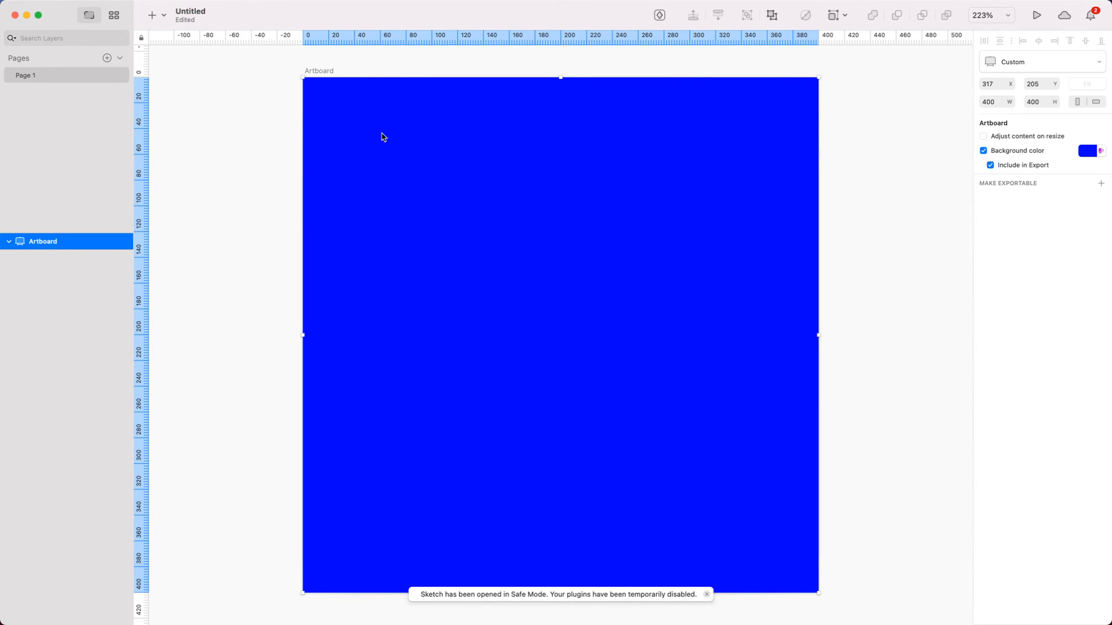
pyautogui.press('super+0')
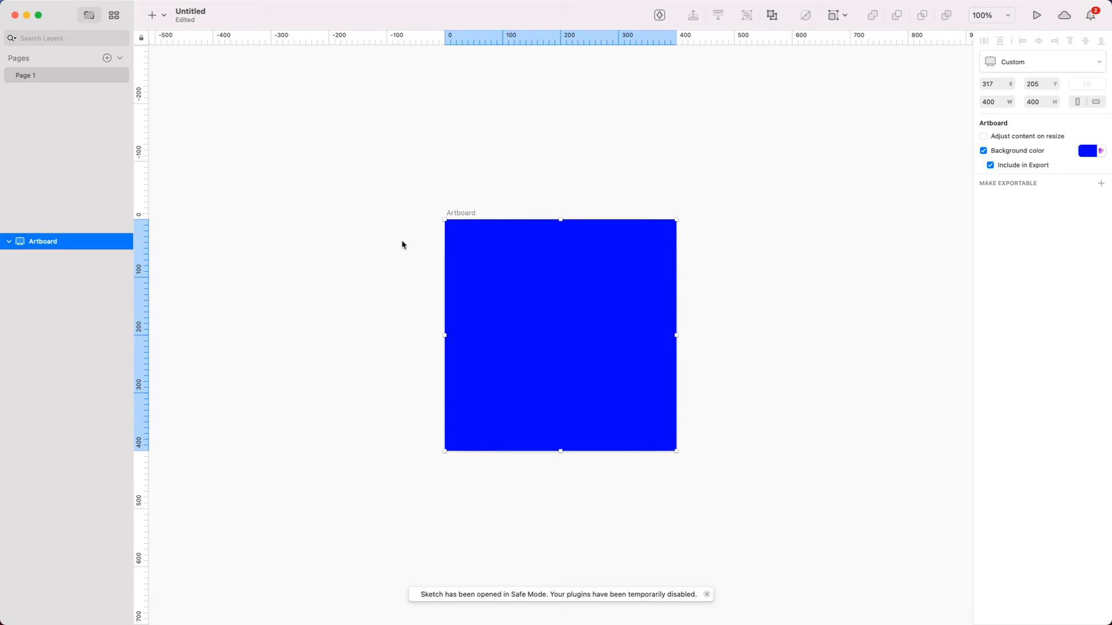
# Switch to Flow and open the points of the r1 path to examine its stair shape
pyautogui.press('super+Tab')
pyautogui.press('super+Tab')
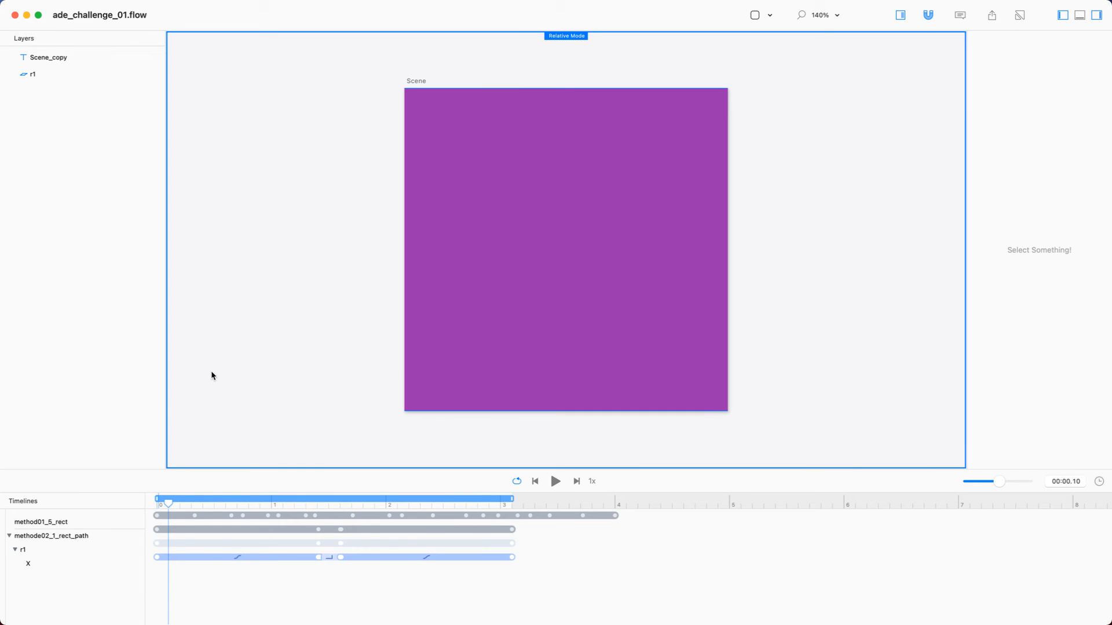
pyautogui.click(79, 74)
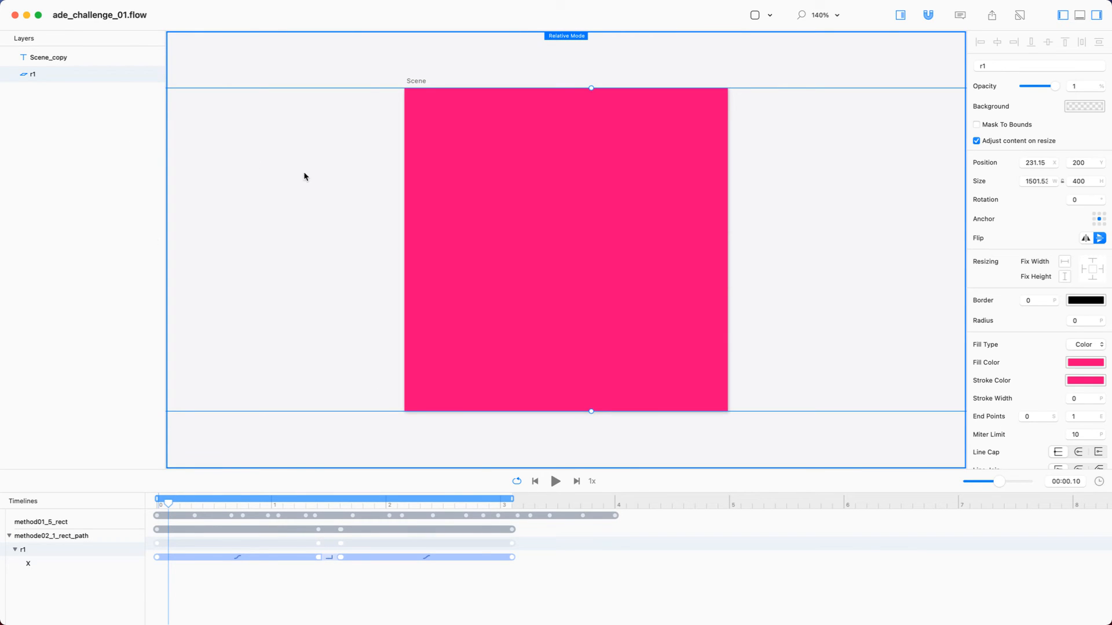
pyautogui.doubleClick(539, 201)
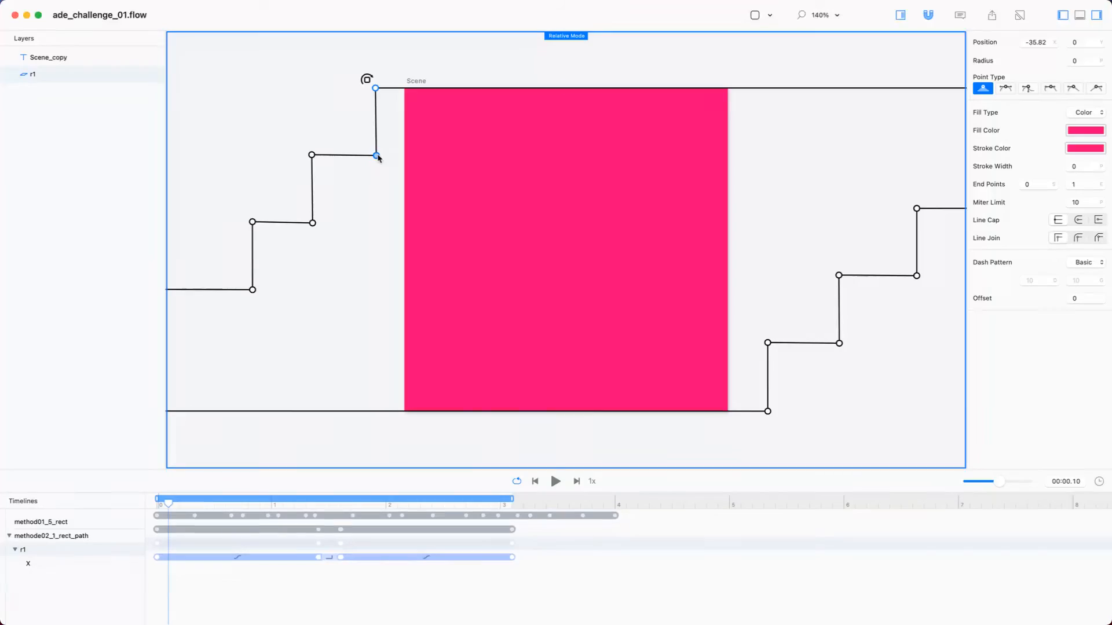
pyautogui.moveTo(378, 91); pyautogui.dragTo(473, 110)
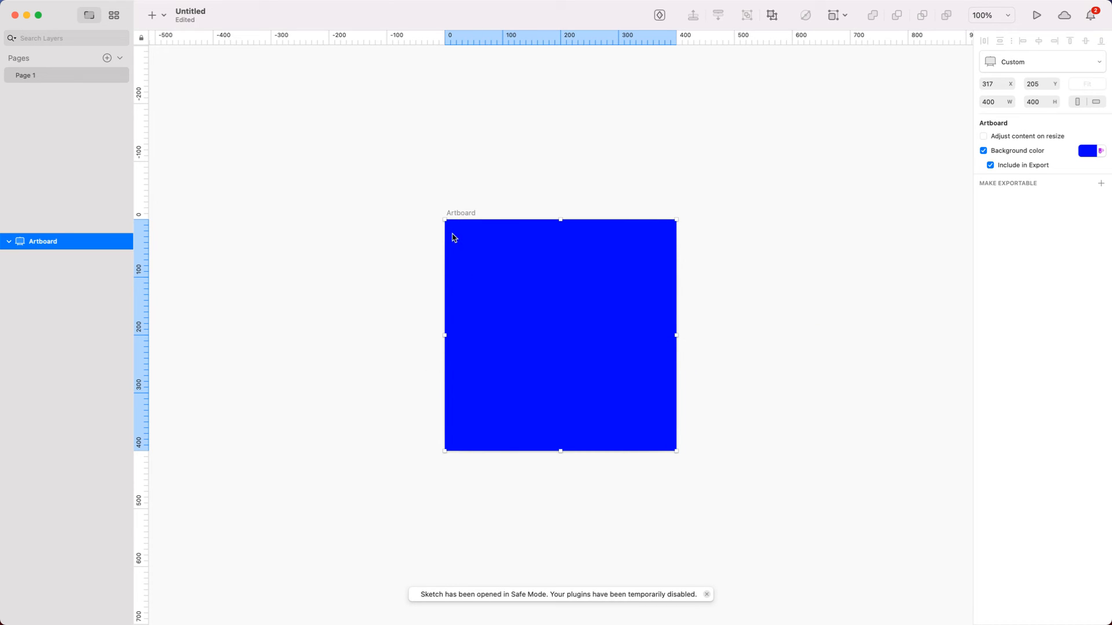
# In Sketch, draw a rectangle from the artboard's top-left corner and set its size to 400 wide by 80 high
pyautogui.click(434, 231)
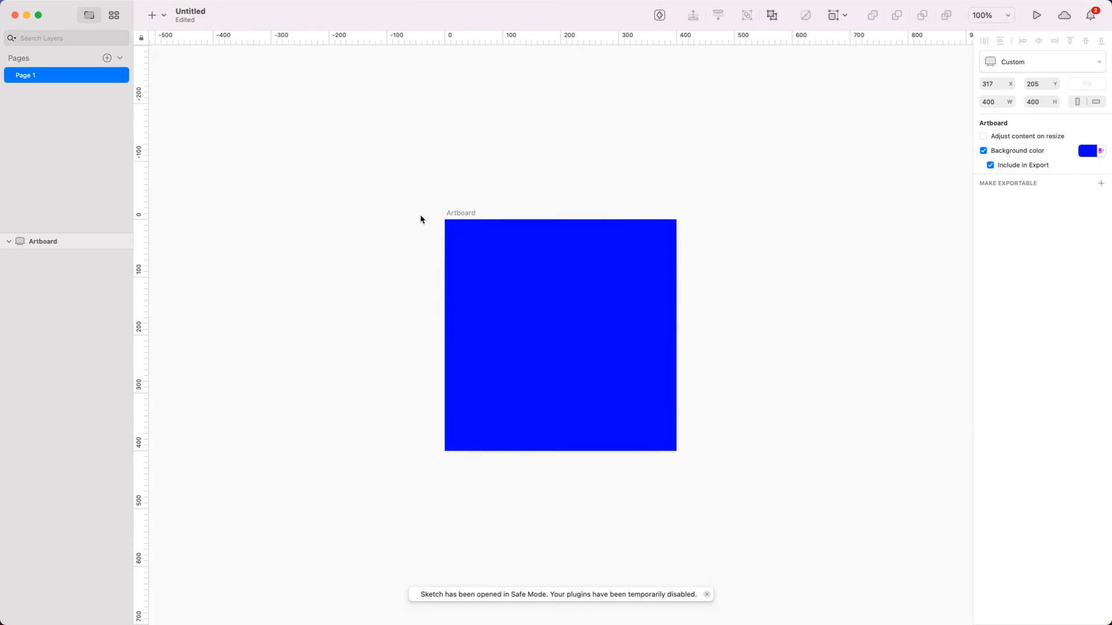
pyautogui.press('r')
pyautogui.moveTo(444, 220); pyautogui.dragTo(672, 270)
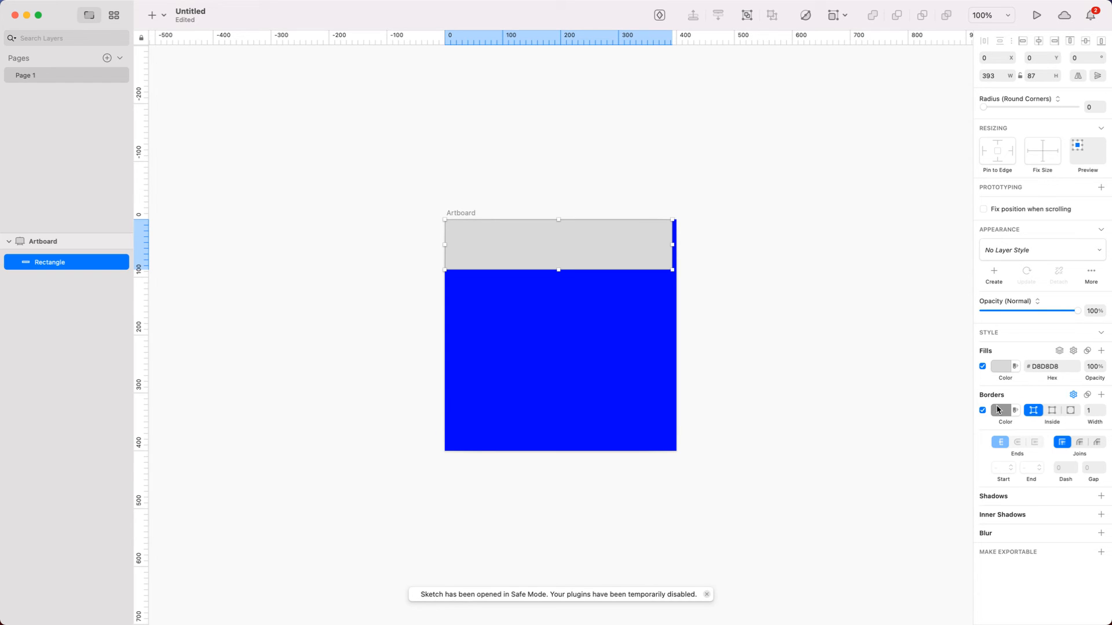
pyautogui.click(1038, 76)
pyautogui.write('80')
pyautogui.press('Tab')
pyautogui.write('400')
pyautogui.press('Tab')
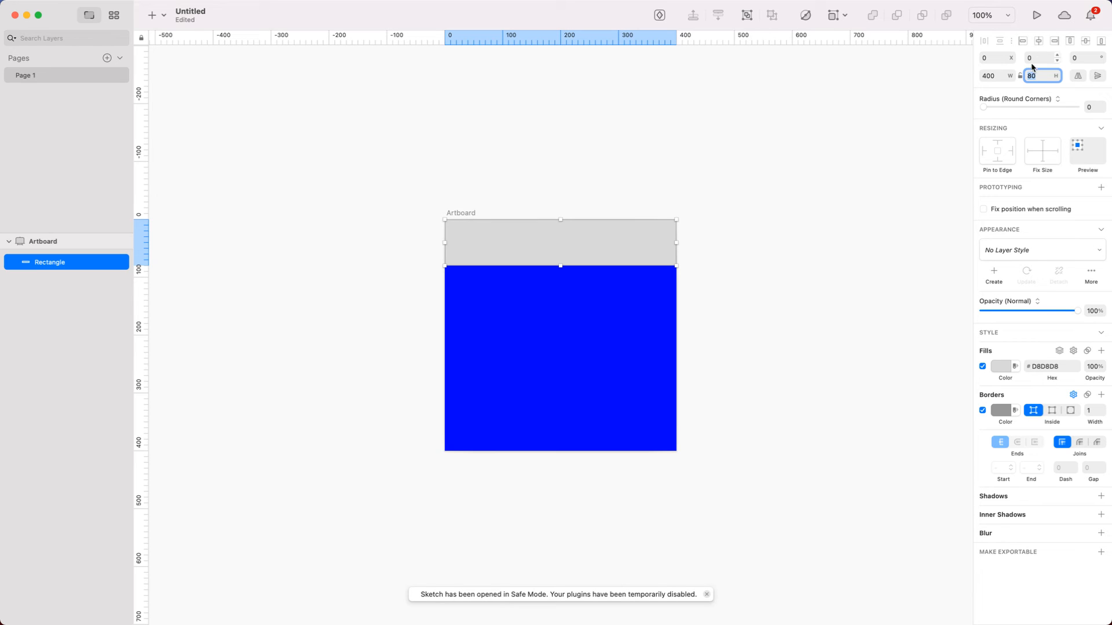
# Give the rectangle a flowRed fill and a flowRed inside border with a width of 4
pyautogui.click(1086, 410)
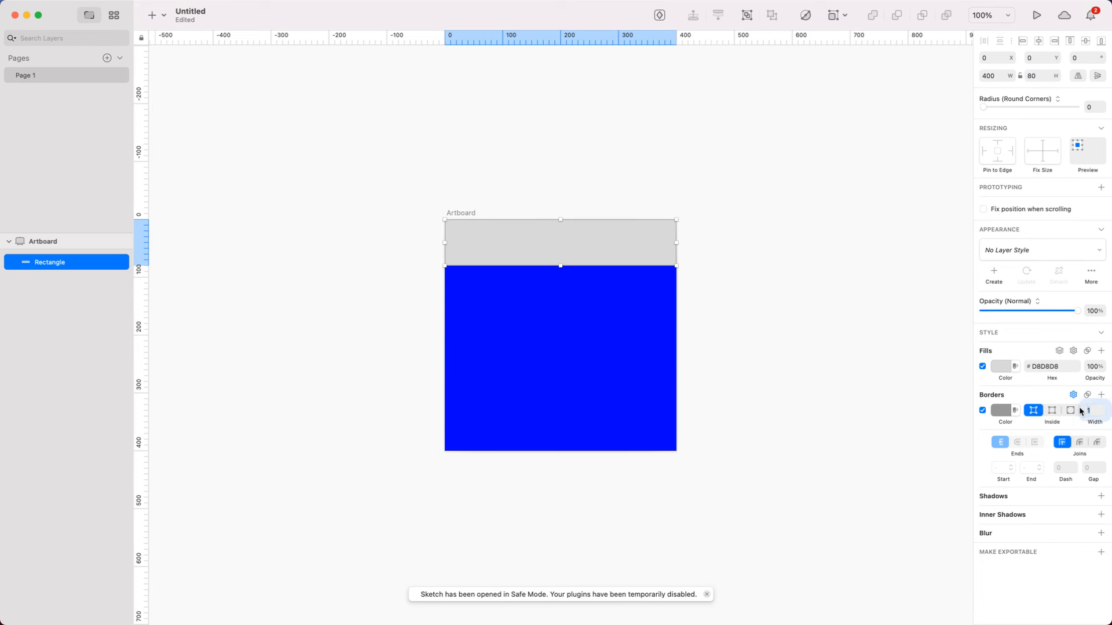
pyautogui.click(1002, 367)
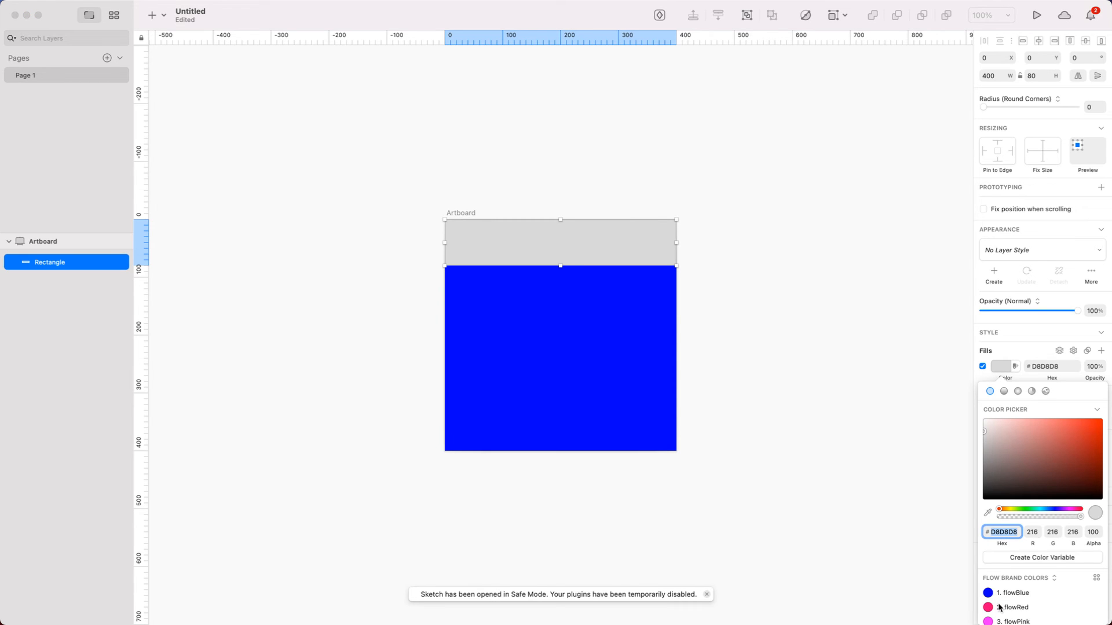
pyautogui.click(999, 606)
pyautogui.click(666, 214)
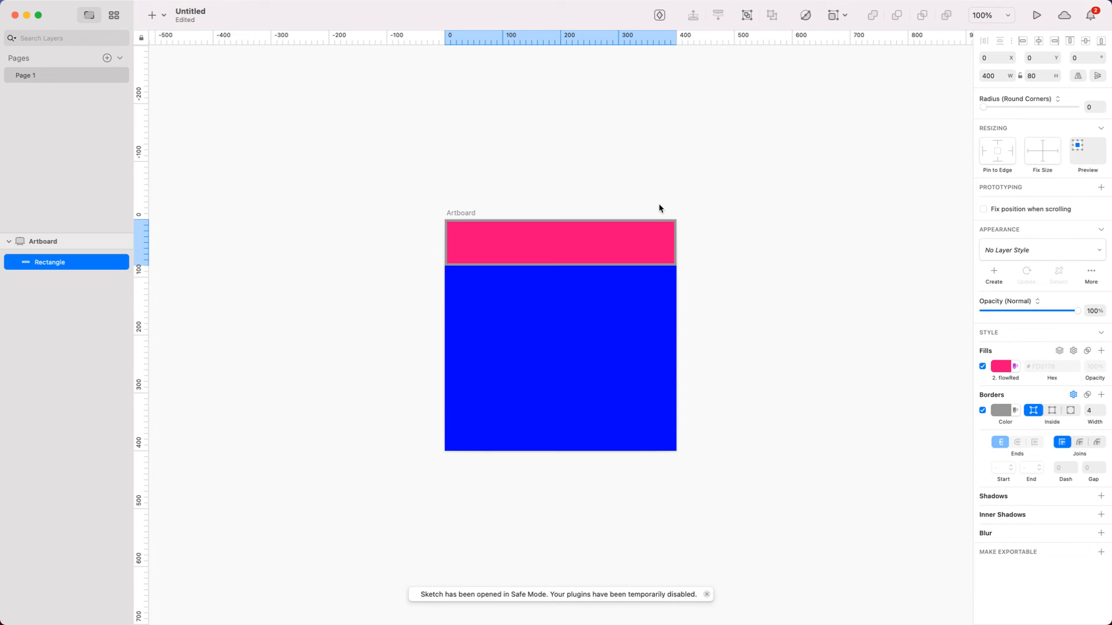
pyautogui.click(1001, 410)
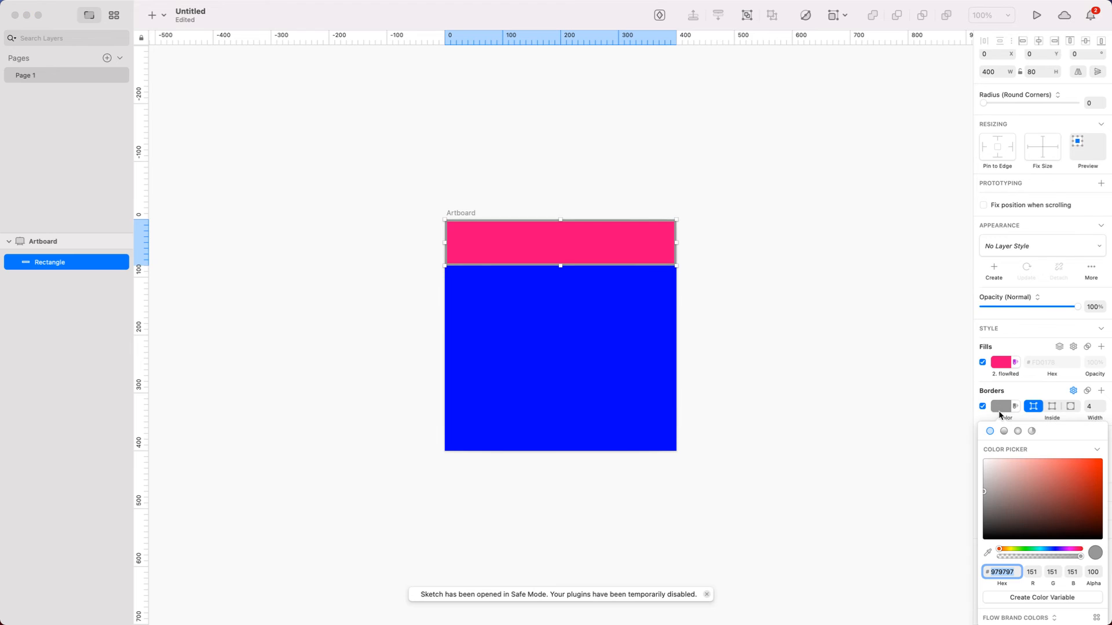
pyautogui.scroll(-2, 1012, 605)
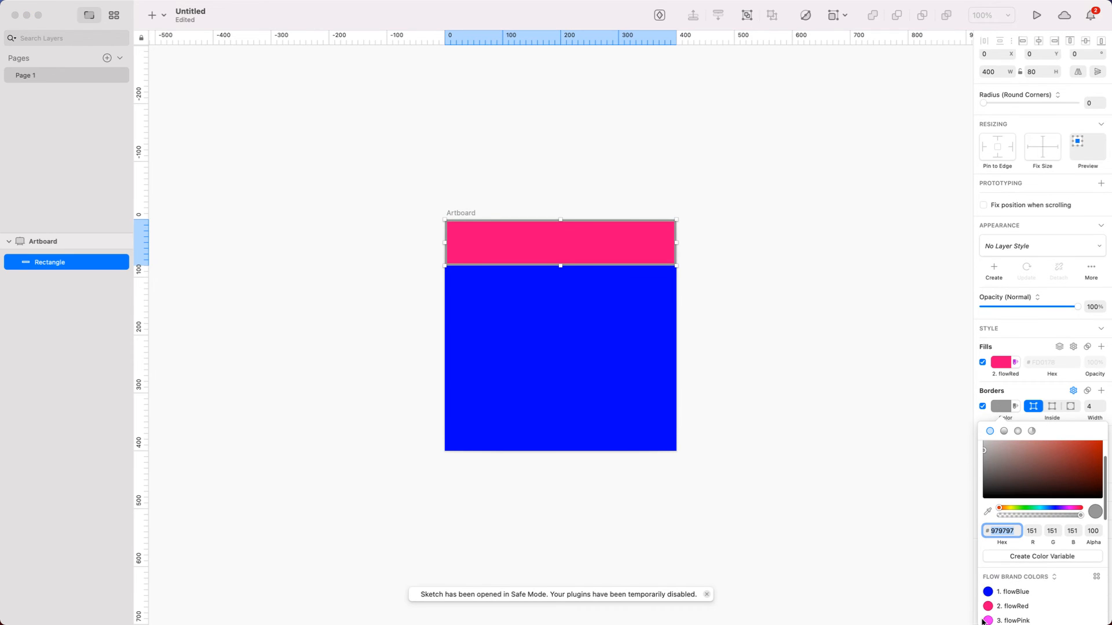
pyautogui.click(988, 606)
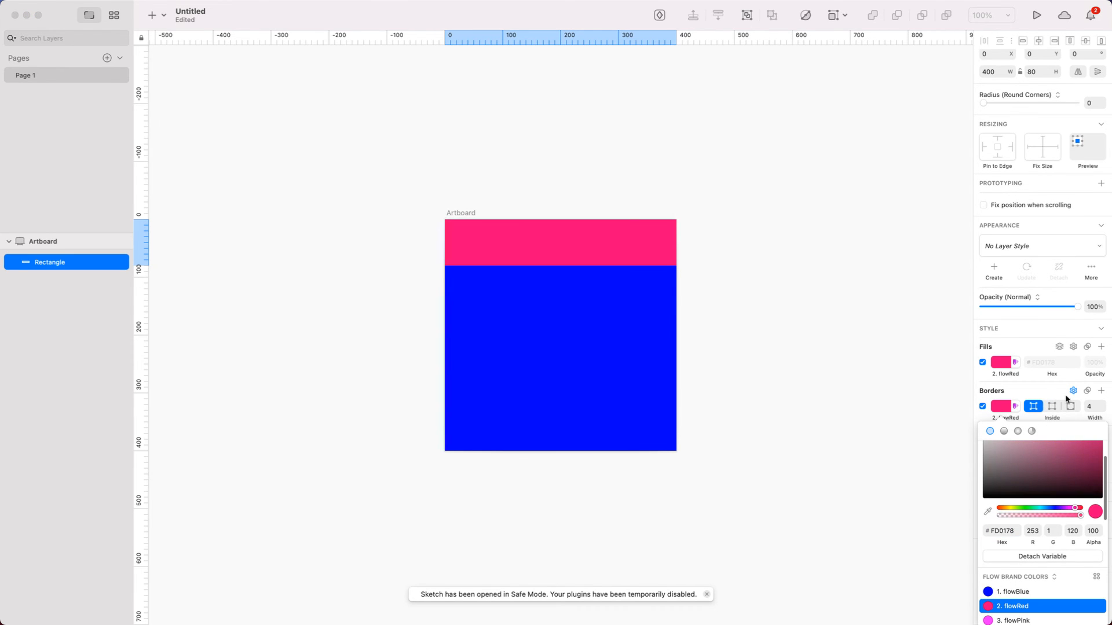
pyautogui.click(863, 335)
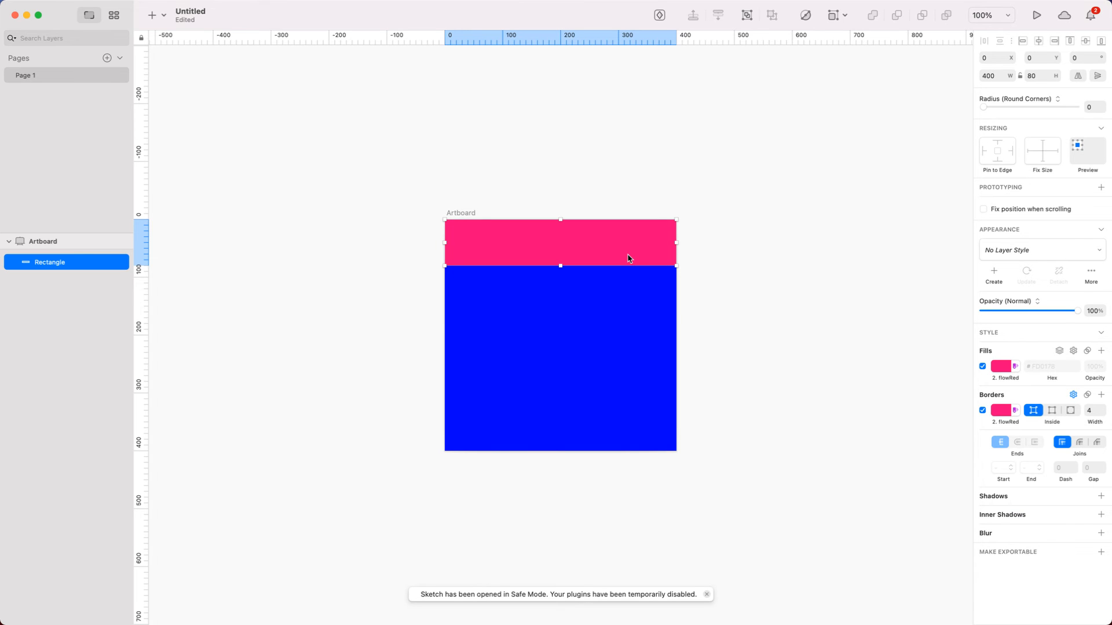
# Duplicate the rectangle down the artboard and shift the copies so the rows sit edge to edge and fill it
pyautogui.moveTo(623, 253); pyautogui.dragTo(643, 300)
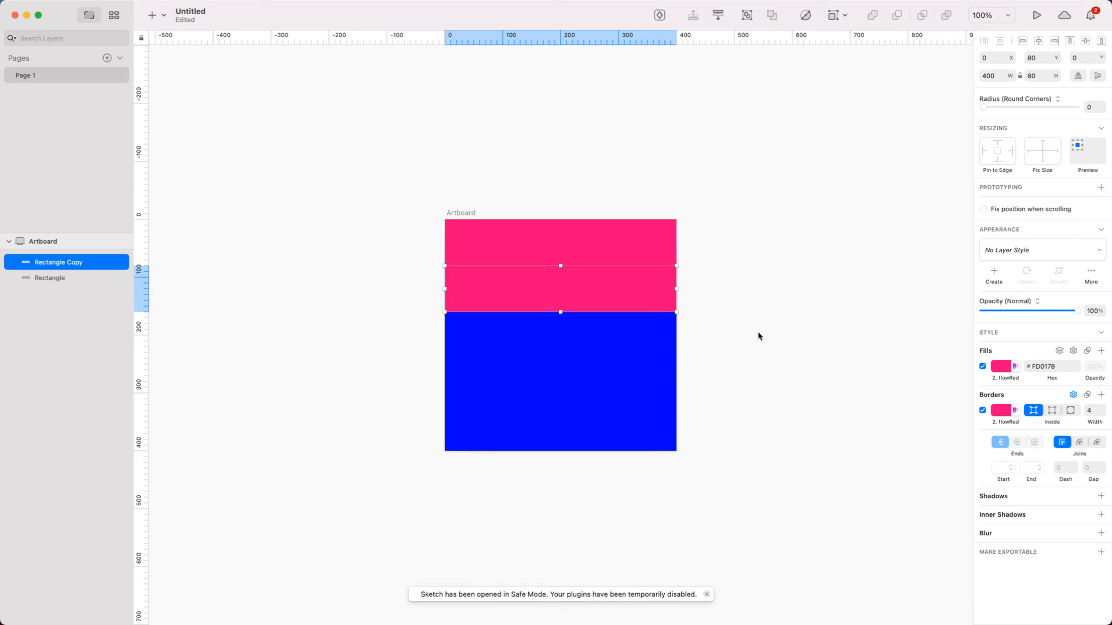
pyautogui.hotkey('shift', 'Down')
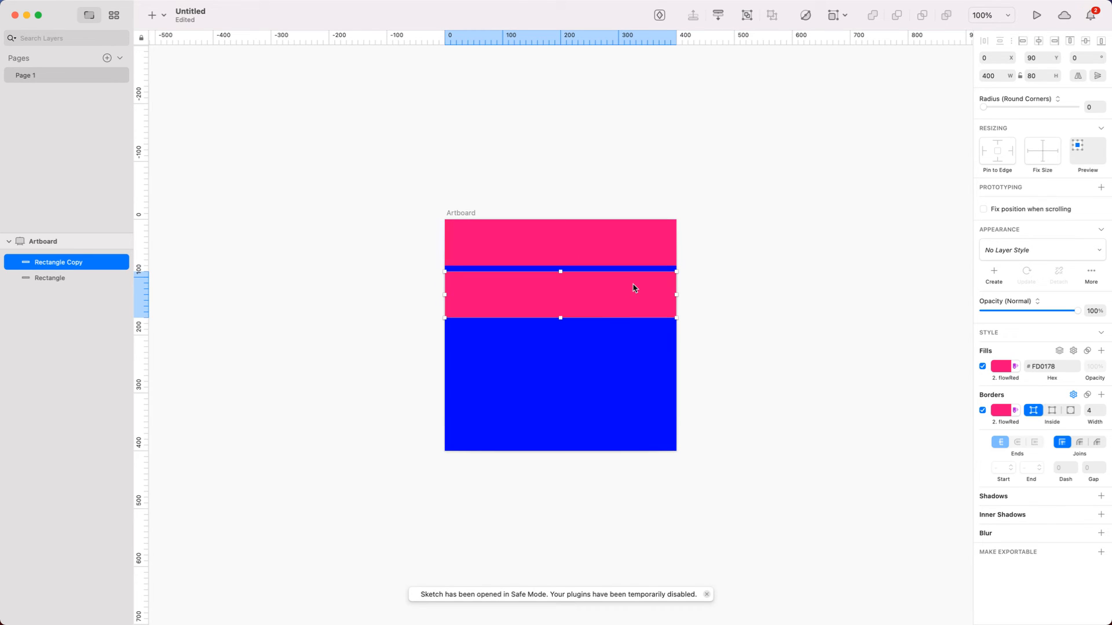
pyautogui.moveTo(621, 293); pyautogui.dragTo(616, 340)
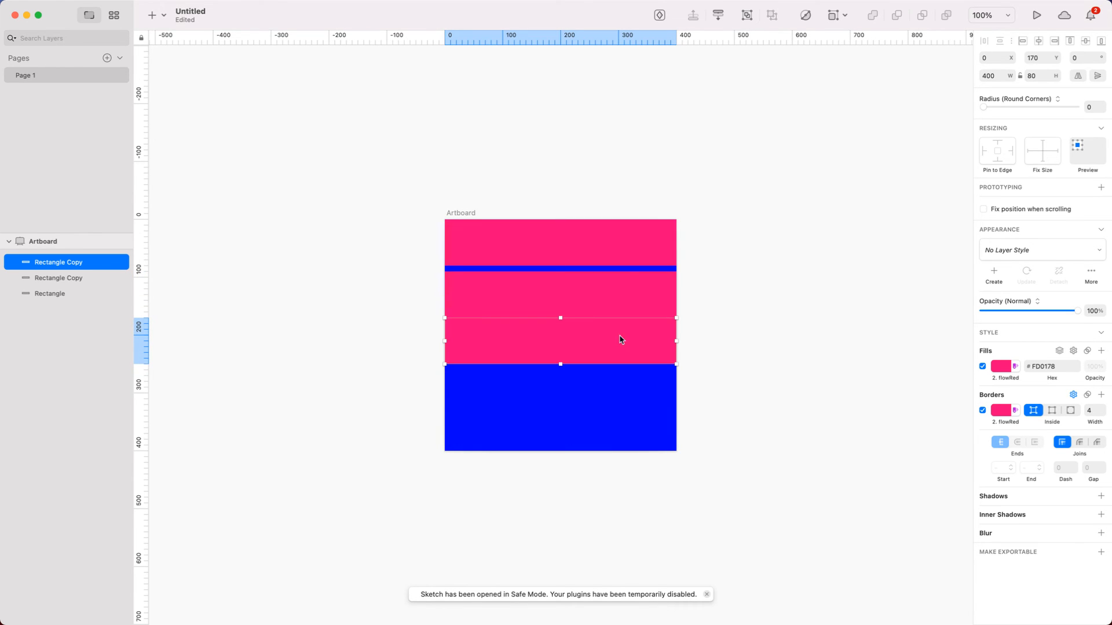
pyautogui.press('super+d')
pyautogui.moveTo(633, 352); pyautogui.dragTo(628, 392)
pyautogui.press('alt')
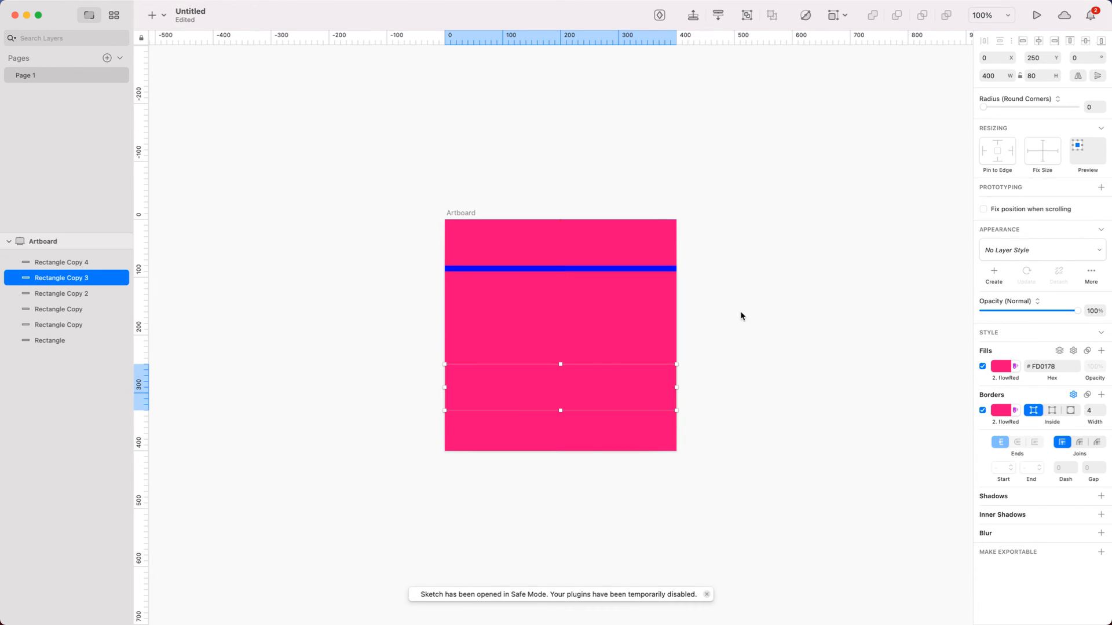
pyautogui.moveTo(733, 290); pyautogui.dragTo(513, 443)
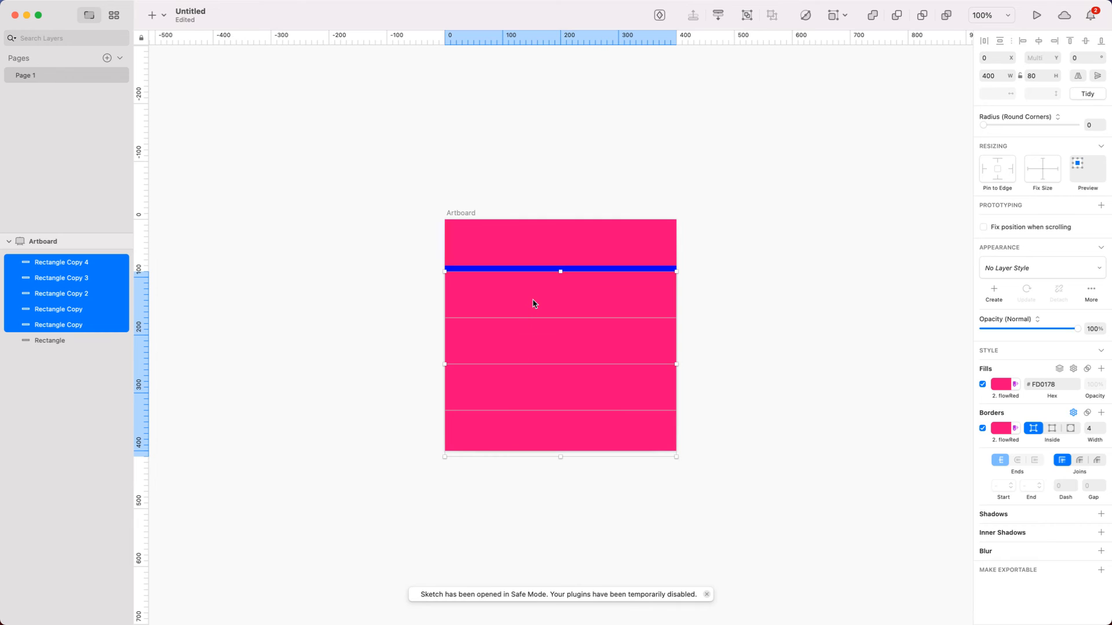
pyautogui.click(843, 462)
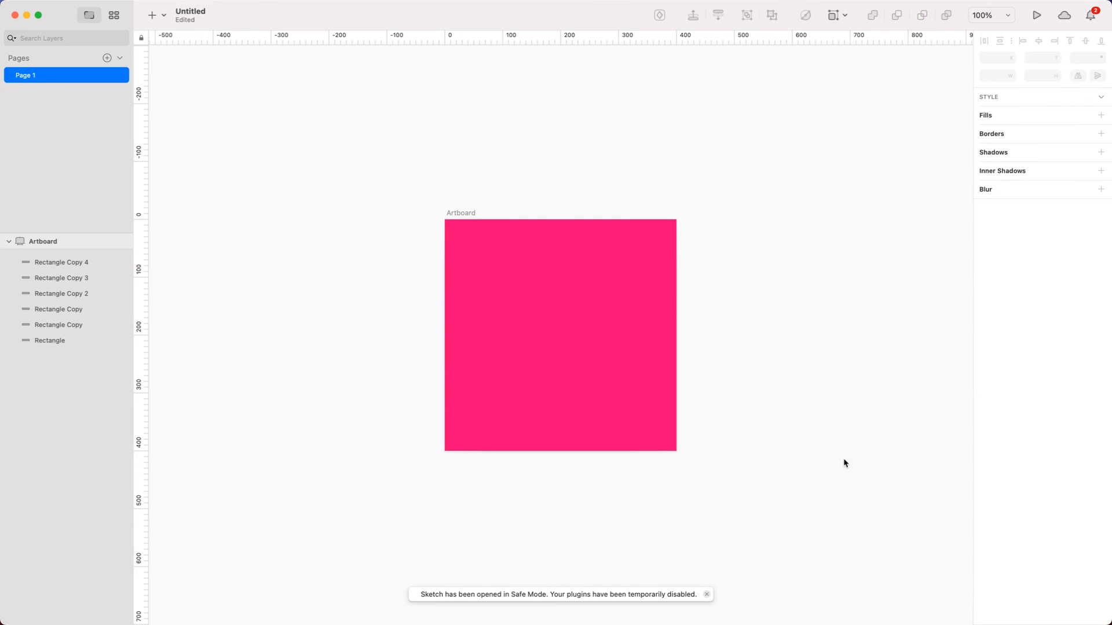
# Shift the three lowest rectangles down progressively to leave gaps of 10 between the rows
pyautogui.click(635, 444)
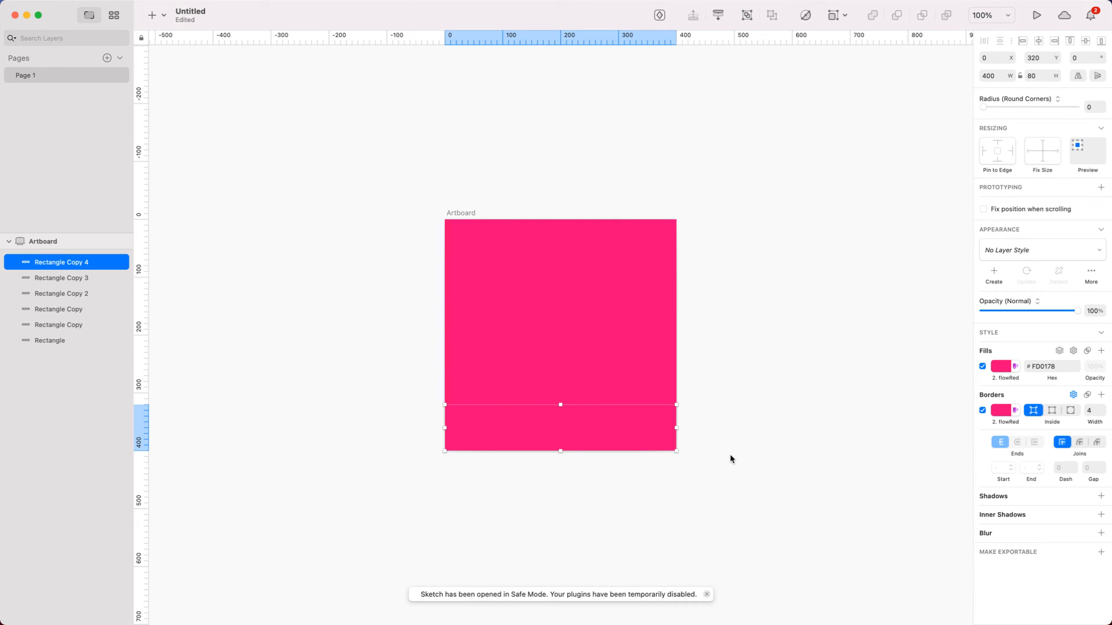
pyautogui.hotkey('shift', 'Down')
pyautogui.keyDown('shift'); pyautogui.click(585, 402); pyautogui.keyUp('shift')
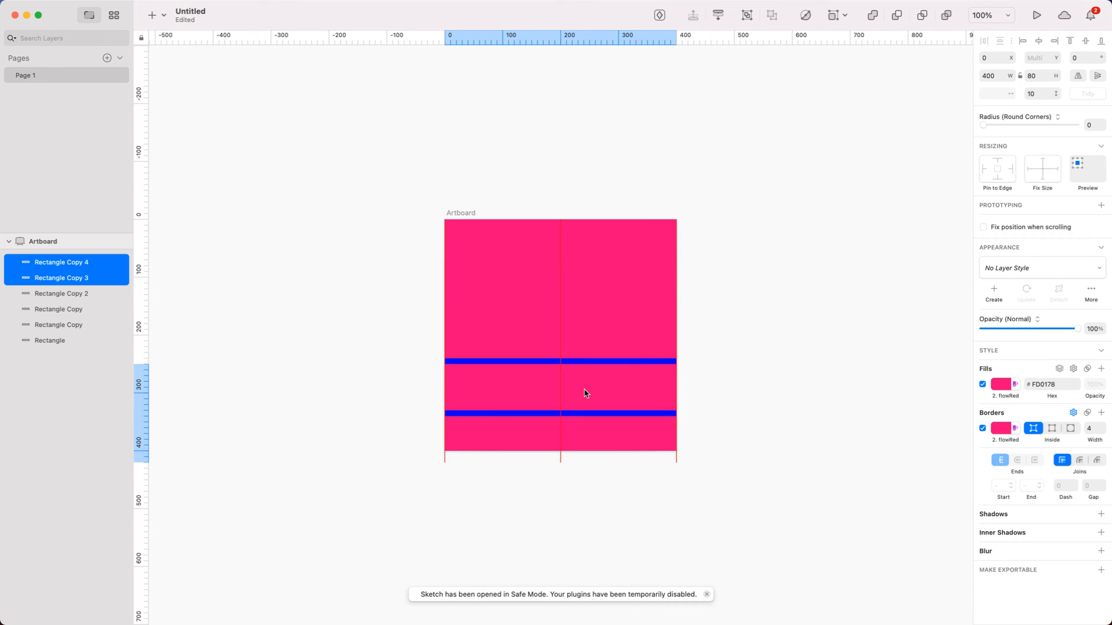
pyautogui.keyDown('shift'); pyautogui.click(565, 352); pyautogui.keyUp('shift')
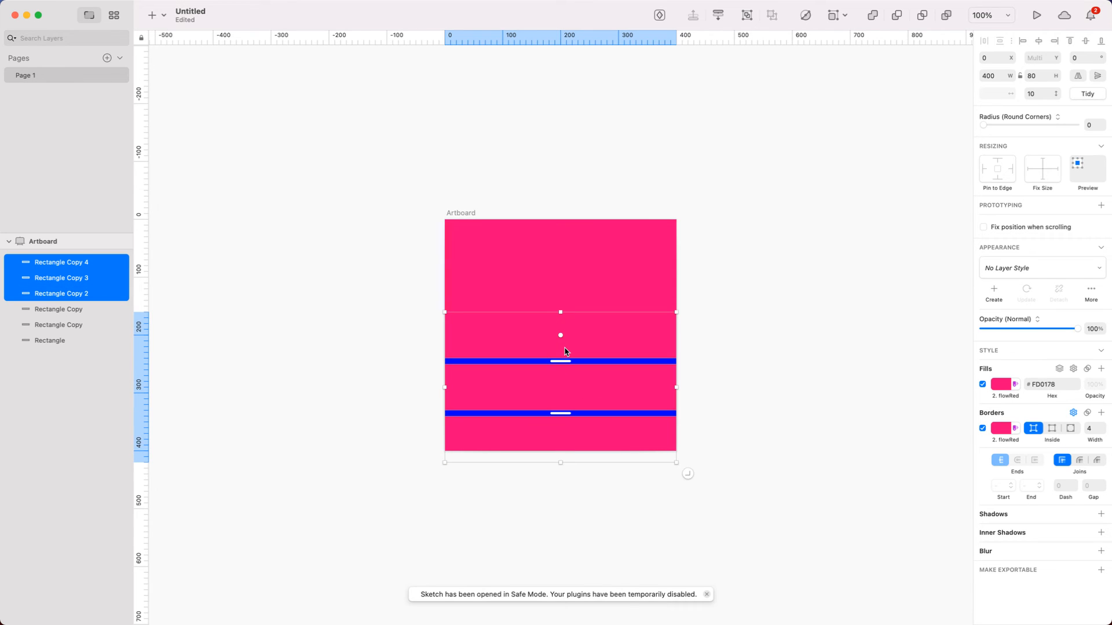
# Undo the deletion of the second-row rectangle and delete the surplus Rectangle Copy behind the third row instead
pyautogui.click(566, 306)
pyautogui.press('Delete')
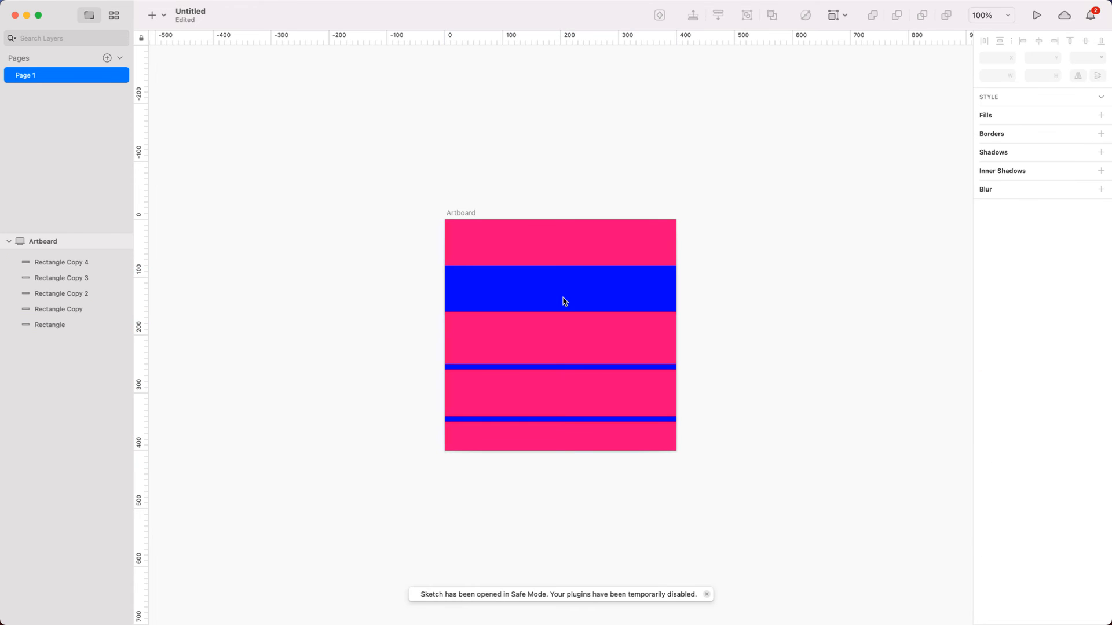
pyautogui.click(573, 343)
pyautogui.press('super+z')
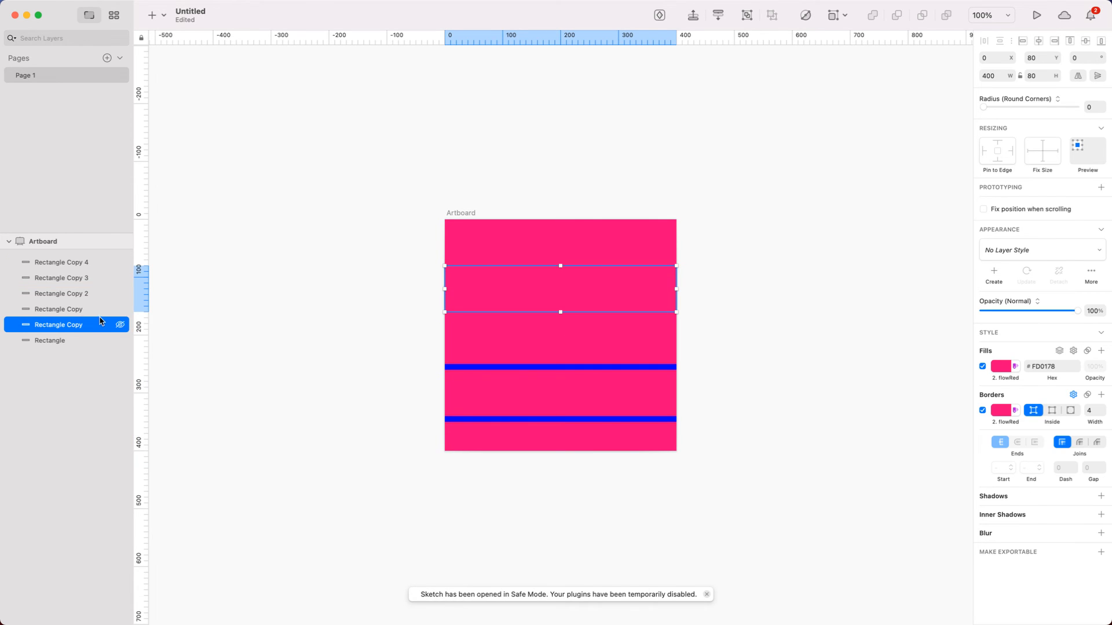
pyautogui.click(67, 310)
pyautogui.press('Delete')
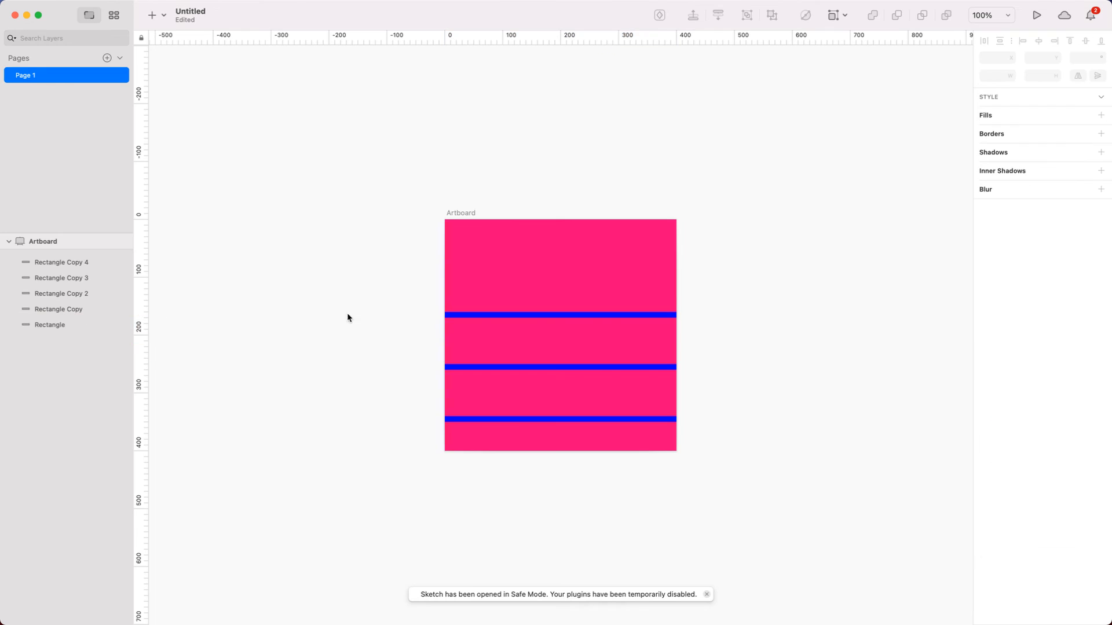
# Move the four lower rectangles down 10 for equal gaps between all rows, and select all five rectangles
pyautogui.click(506, 300)
pyautogui.keyDown('shift'); pyautogui.click(503, 340); pyautogui.keyUp('shift')
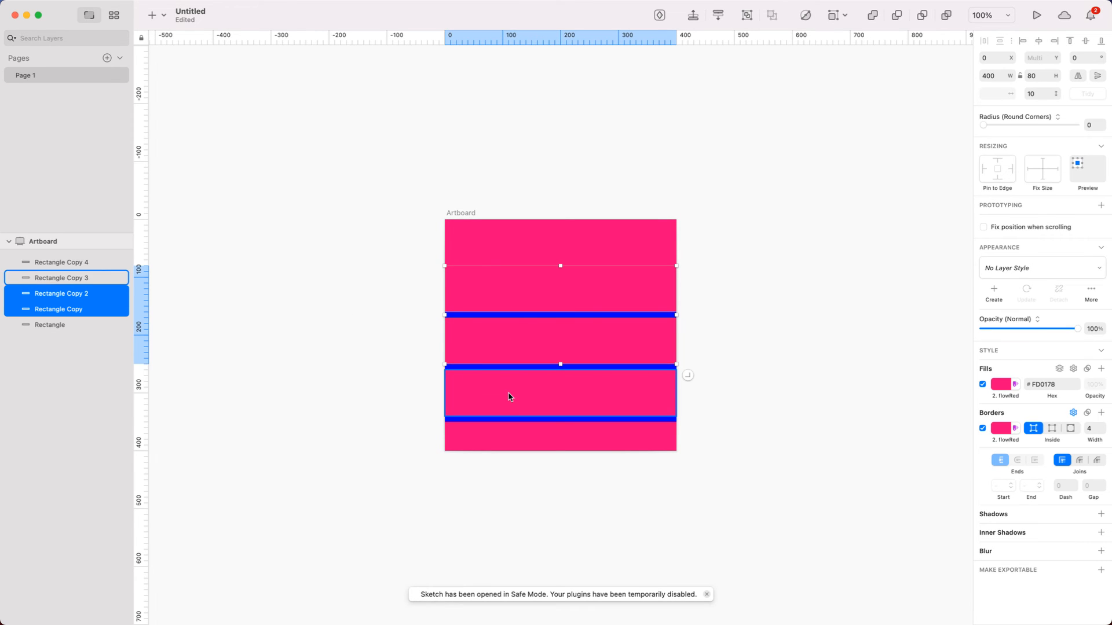
pyautogui.keyDown('shift'); pyautogui.click(509, 392); pyautogui.keyUp('shift')
pyautogui.keyDown('shift'); pyautogui.click(513, 434); pyautogui.keyUp('shift')
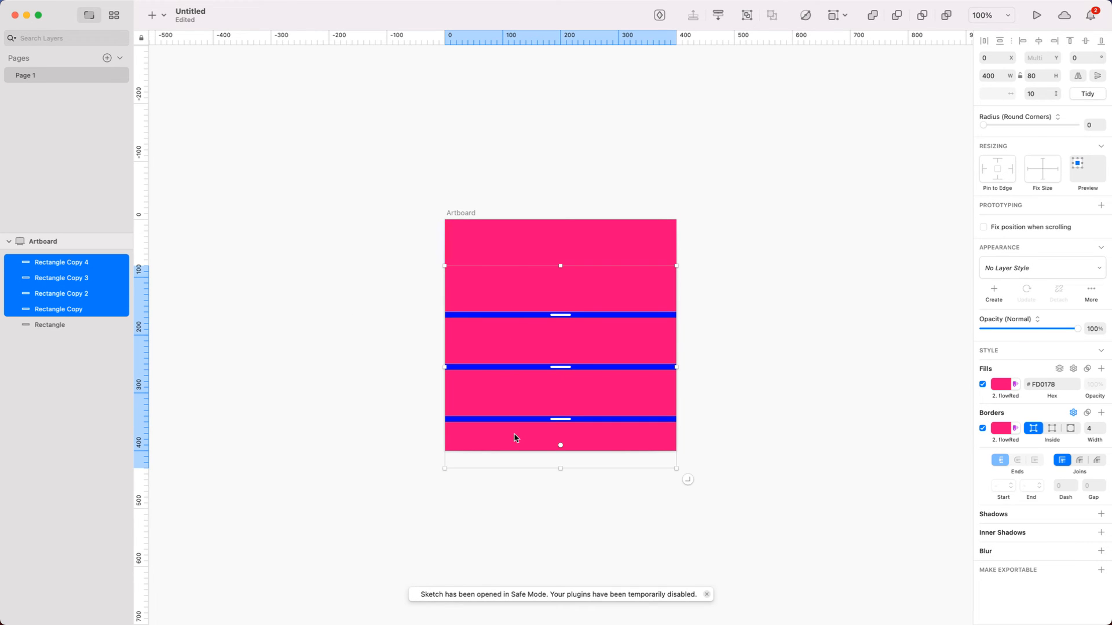
pyautogui.hotkey('shift', 'Down')
pyautogui.click(333, 227)
pyautogui.moveTo(359, 174); pyautogui.dragTo(650, 489)
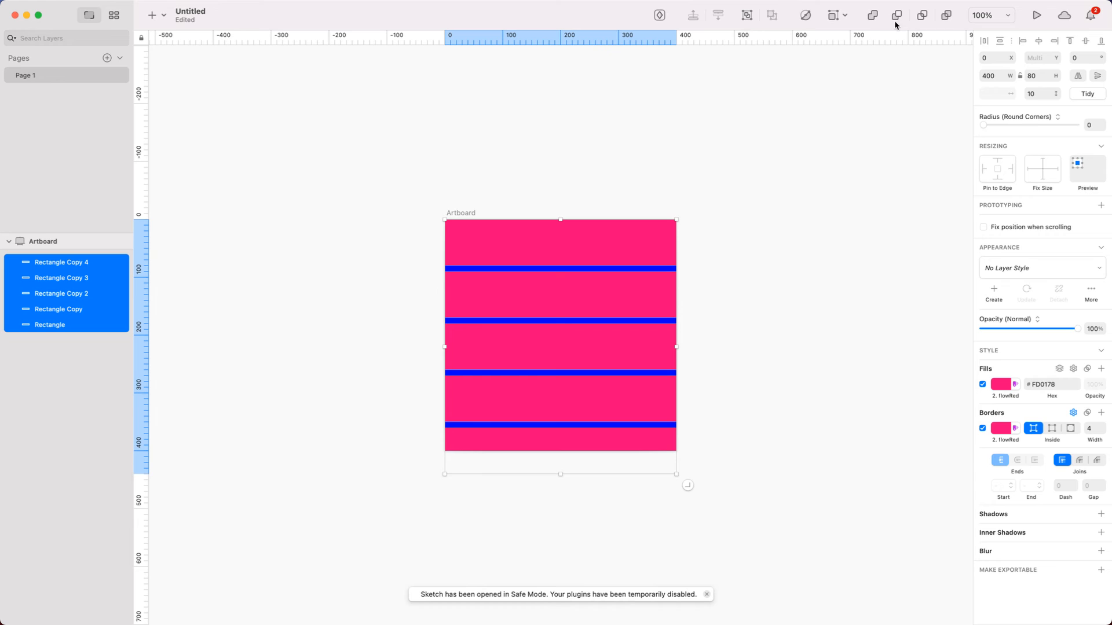
# Union the five selected rectangles into one combined shape and rename that layer complexPath
pyautogui.click(873, 16)
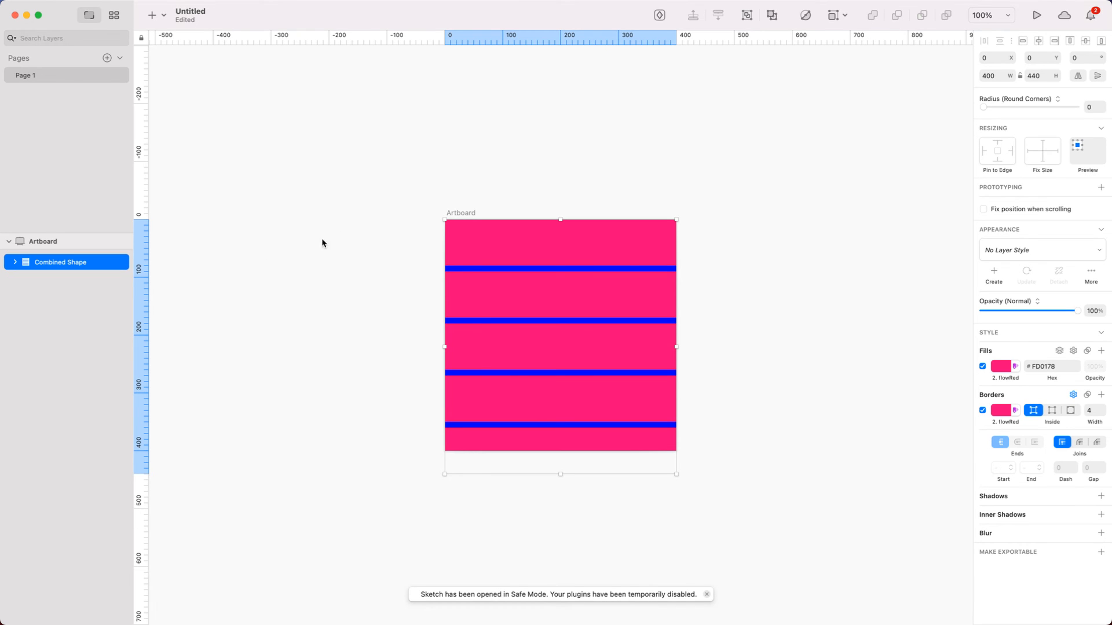
pyautogui.doubleClick(73, 263)
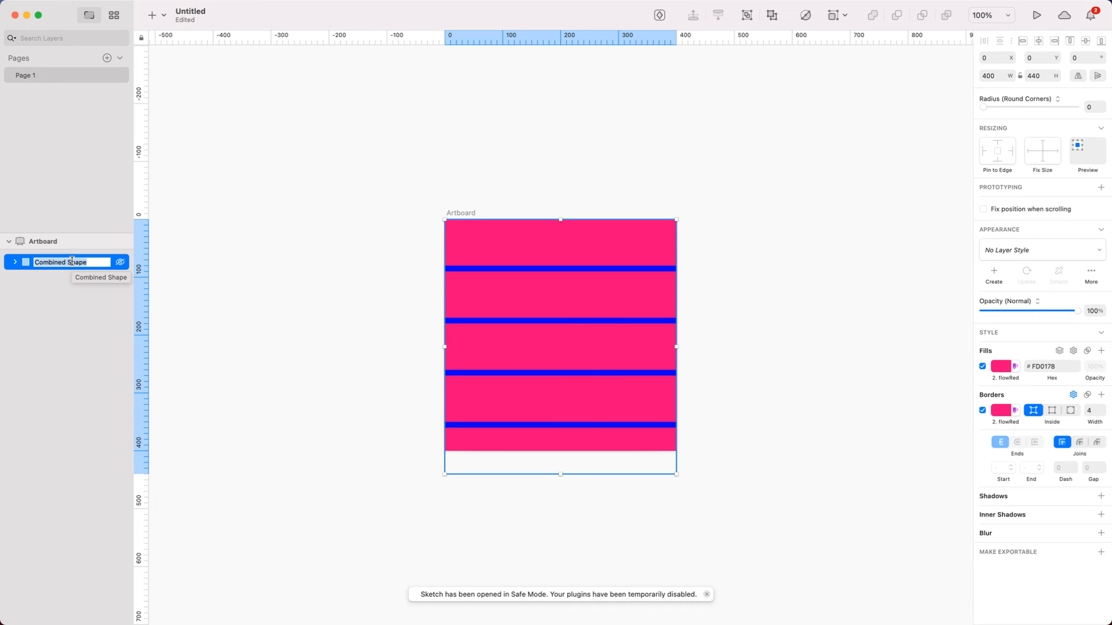
pyautogui.write('complexPath')
pyautogui.press('Return')
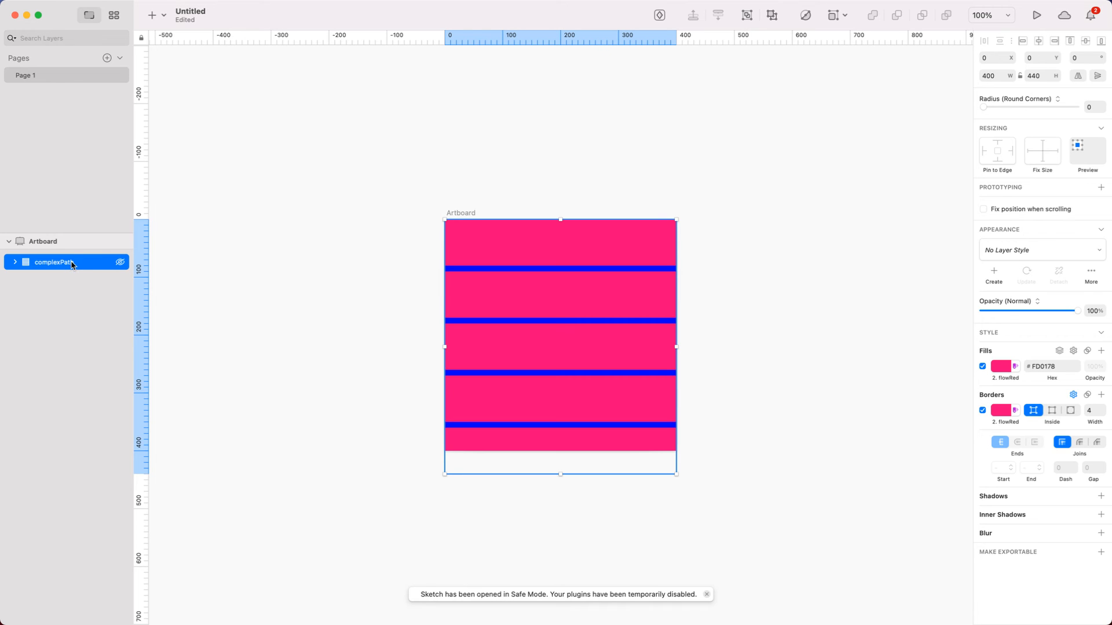
# Save the document to the Desktop as complexPath
pyautogui.press('super+s')
pyautogui.write('complexPath')
pyautogui.press('Return')
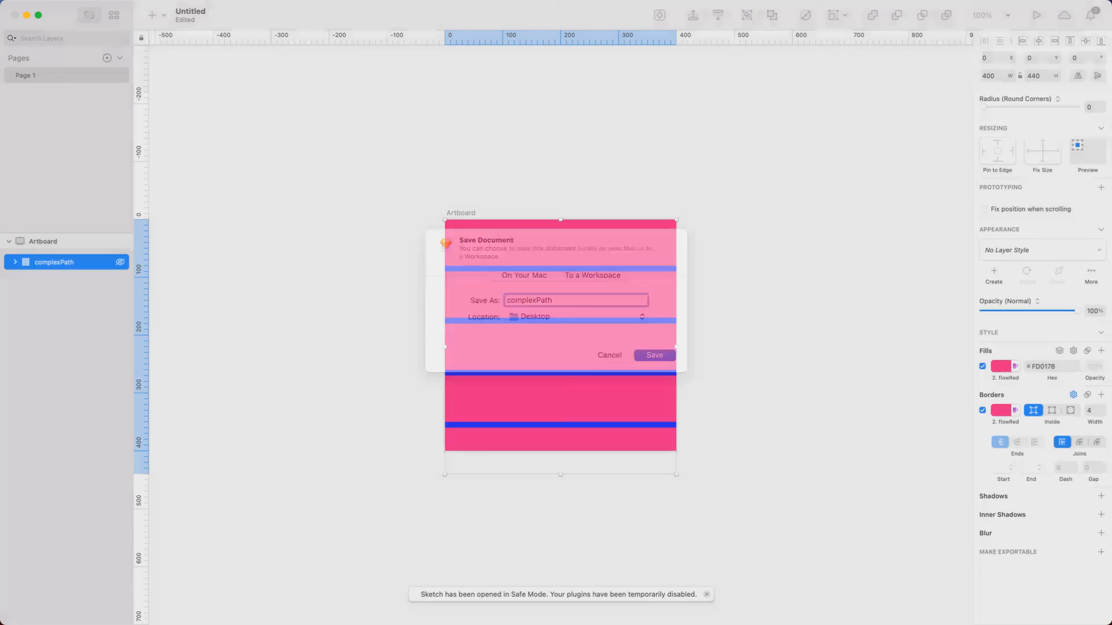
# Switch to Flow and bring the FC17_Perception1.flow document to the front
pyautogui.press('super+Tab')
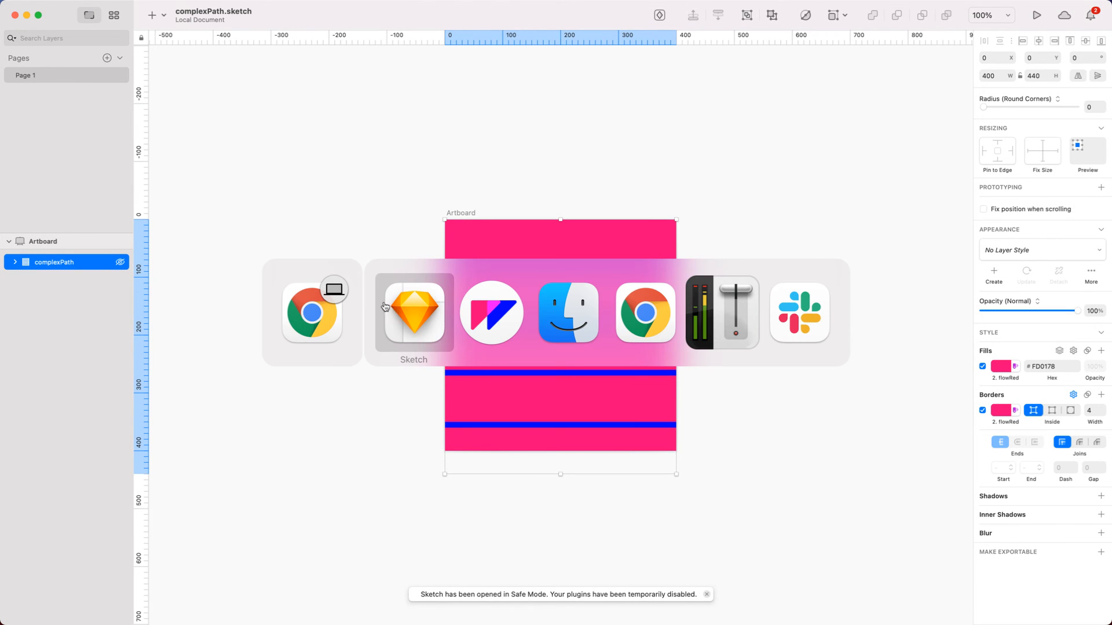
pyautogui.click(492, 313)
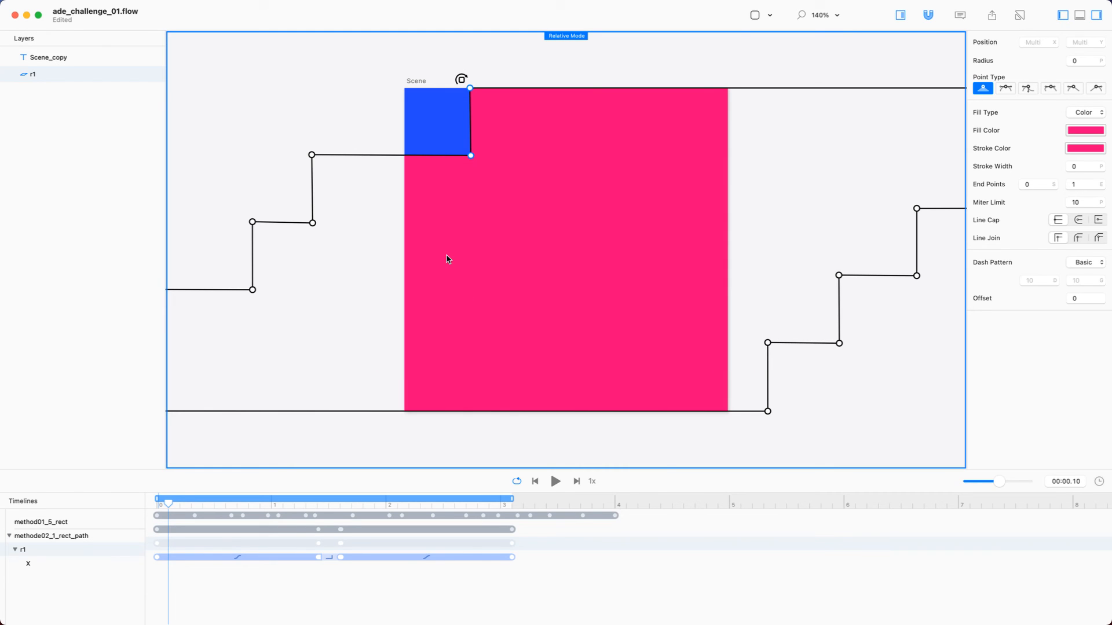
pyautogui.click(218, 4)
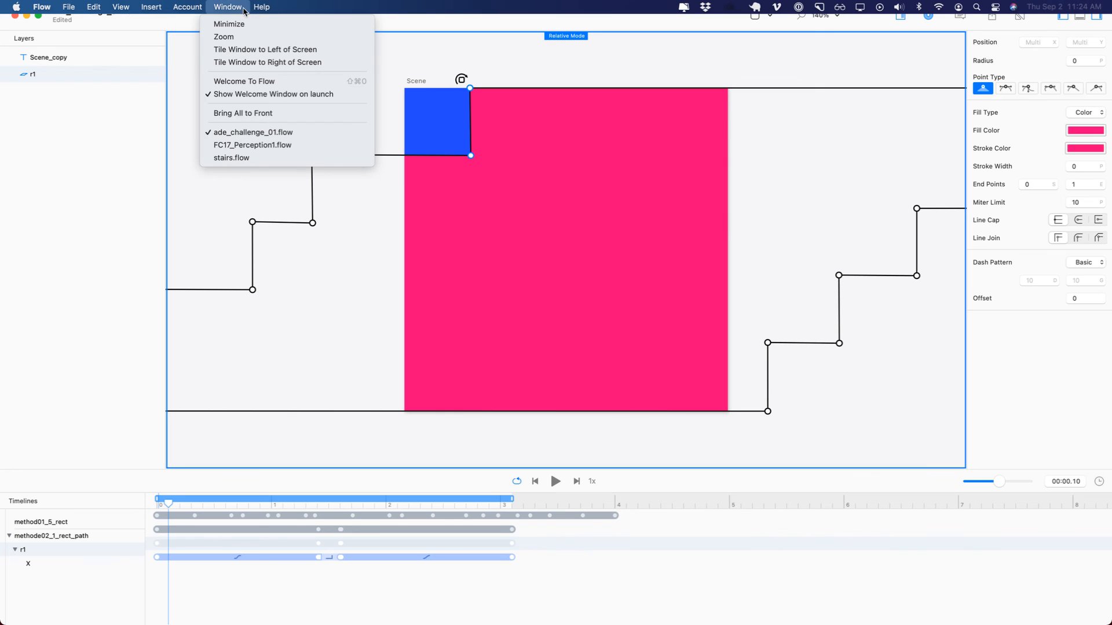
pyautogui.click(243, 145)
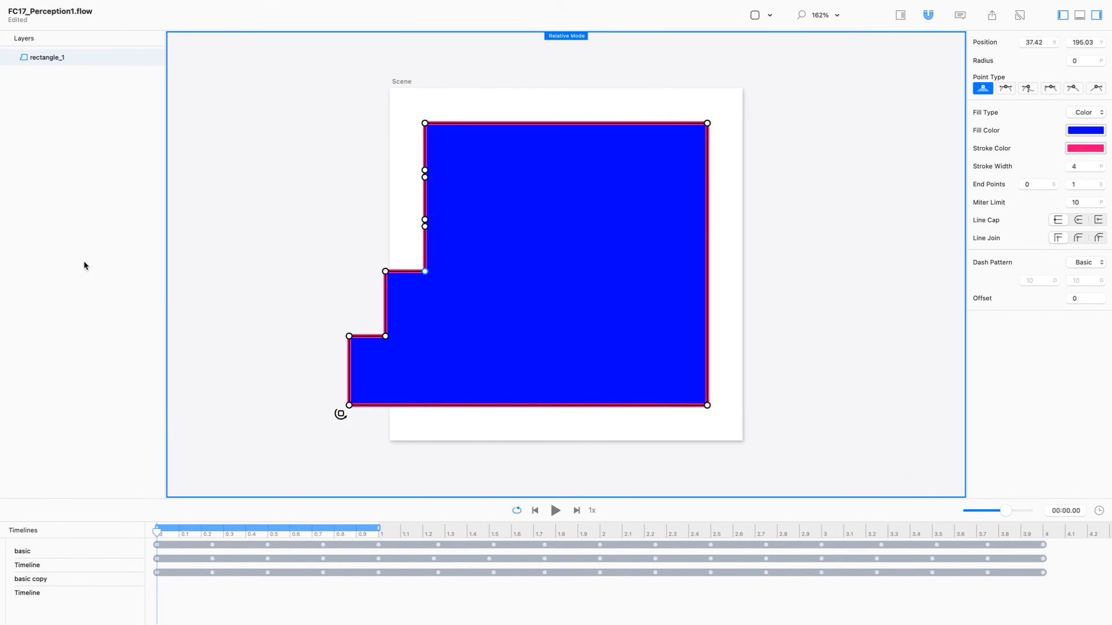
# Link complexPath.sketch from the Desktop to the Flow document and add its Artboard
pyautogui.click(50, 7)
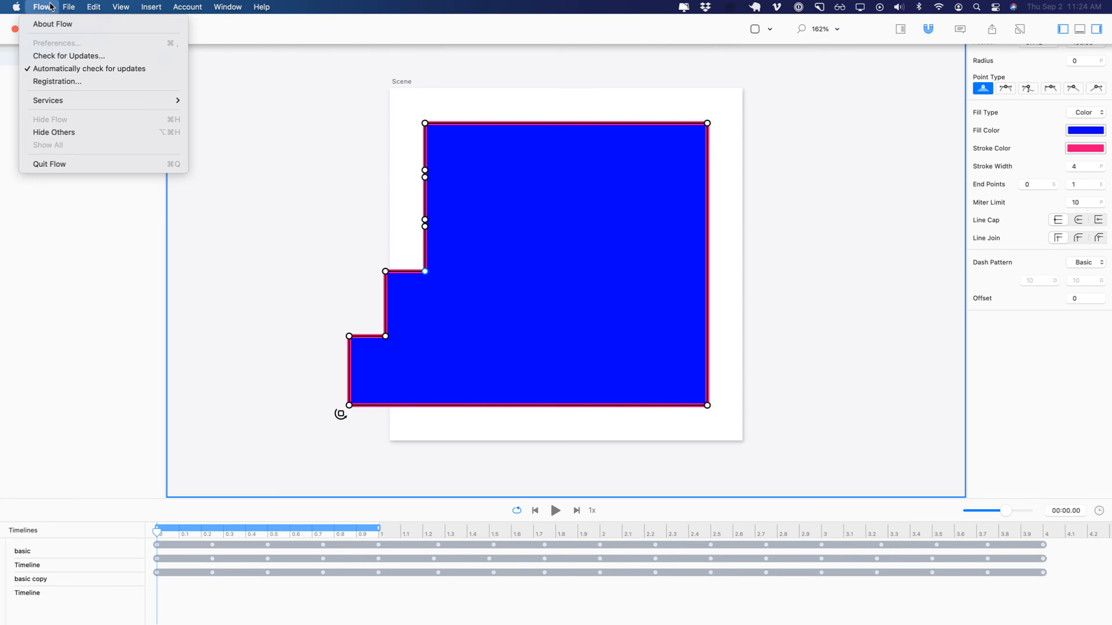
pyautogui.moveTo(63, 7)
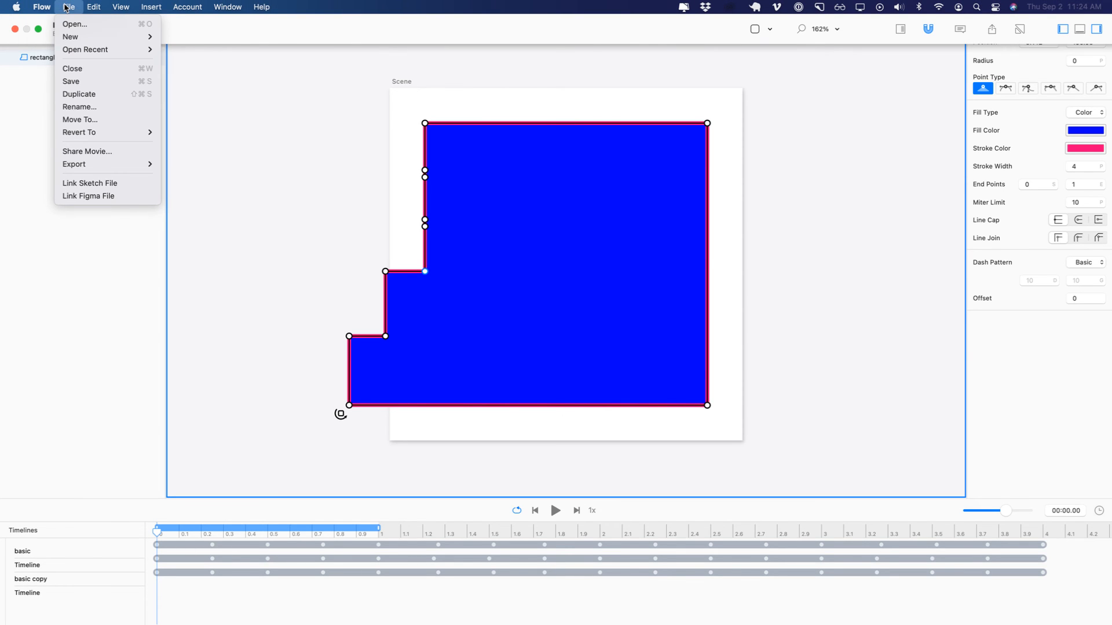
pyautogui.click(90, 184)
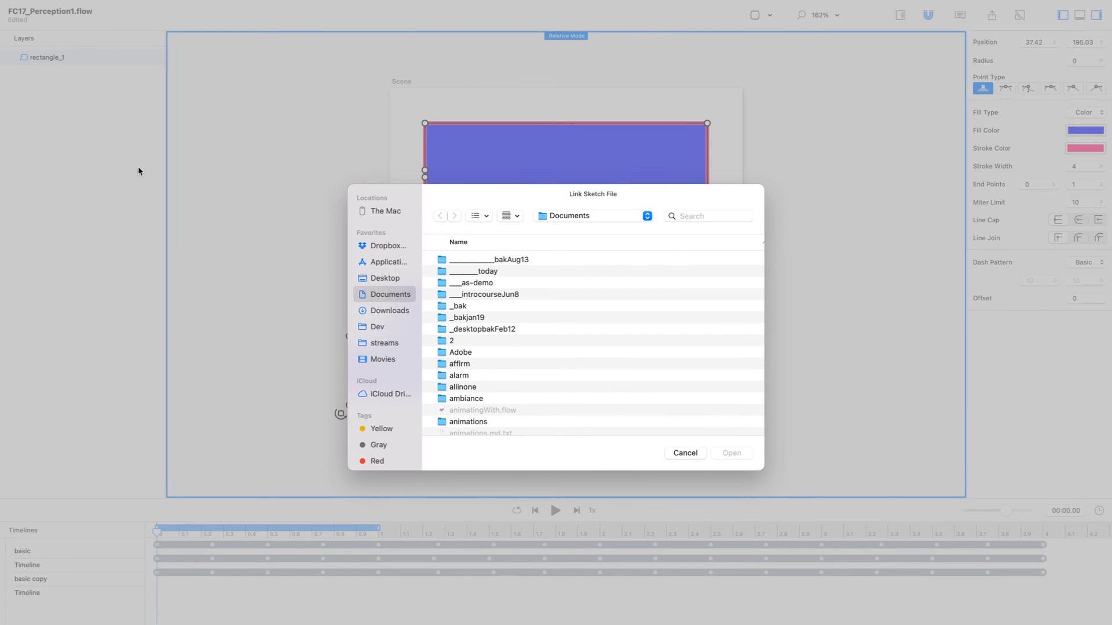
pyautogui.press('super+shift+d')
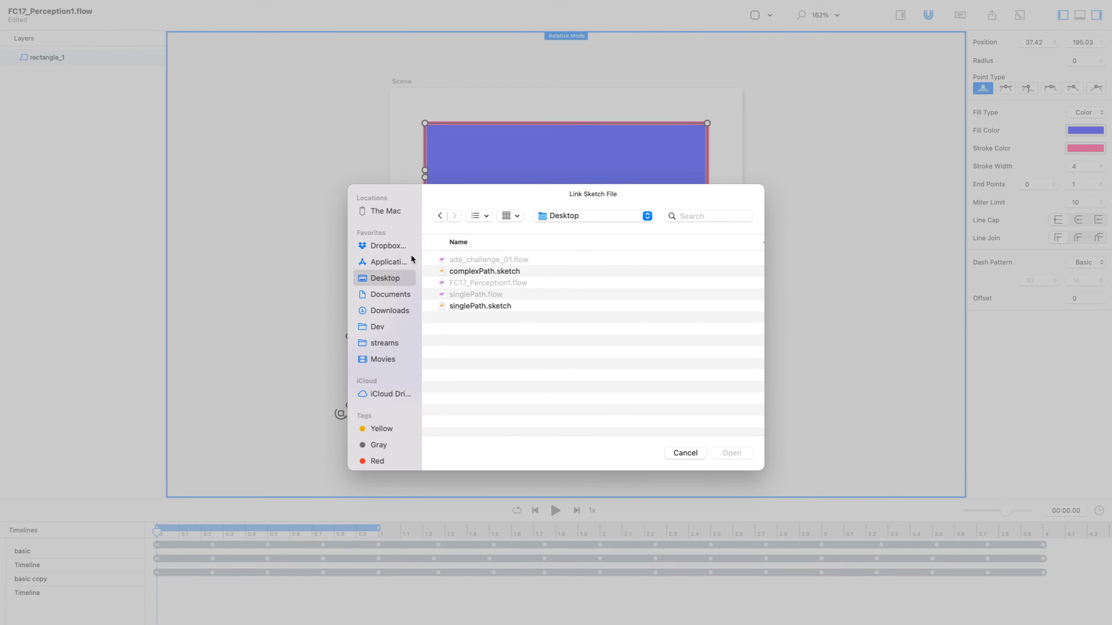
pyautogui.click(465, 272)
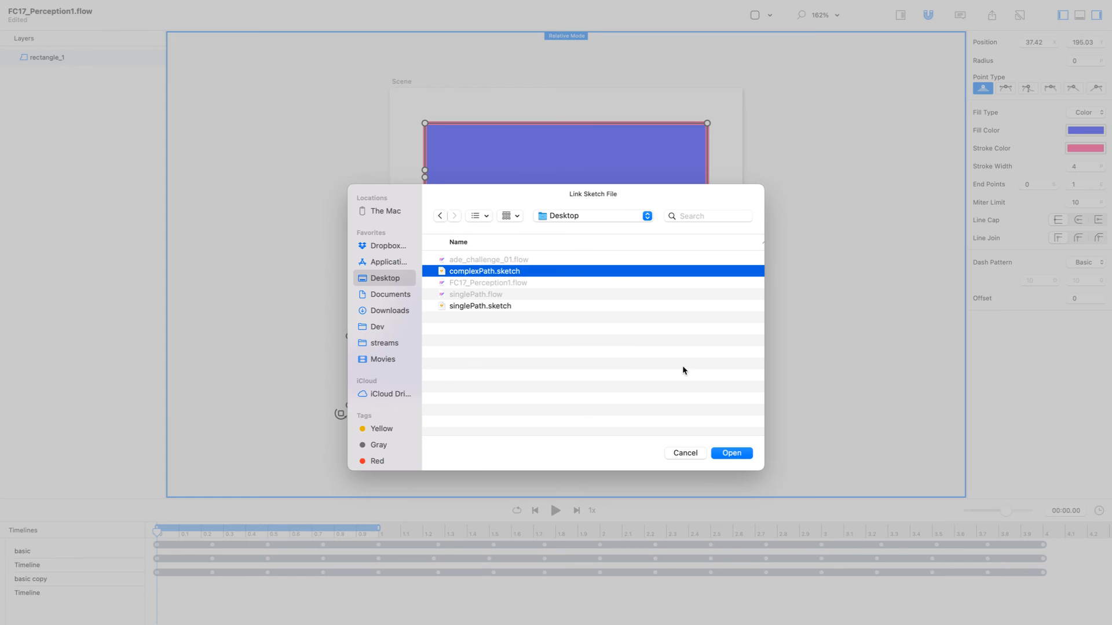
pyautogui.click(735, 455)
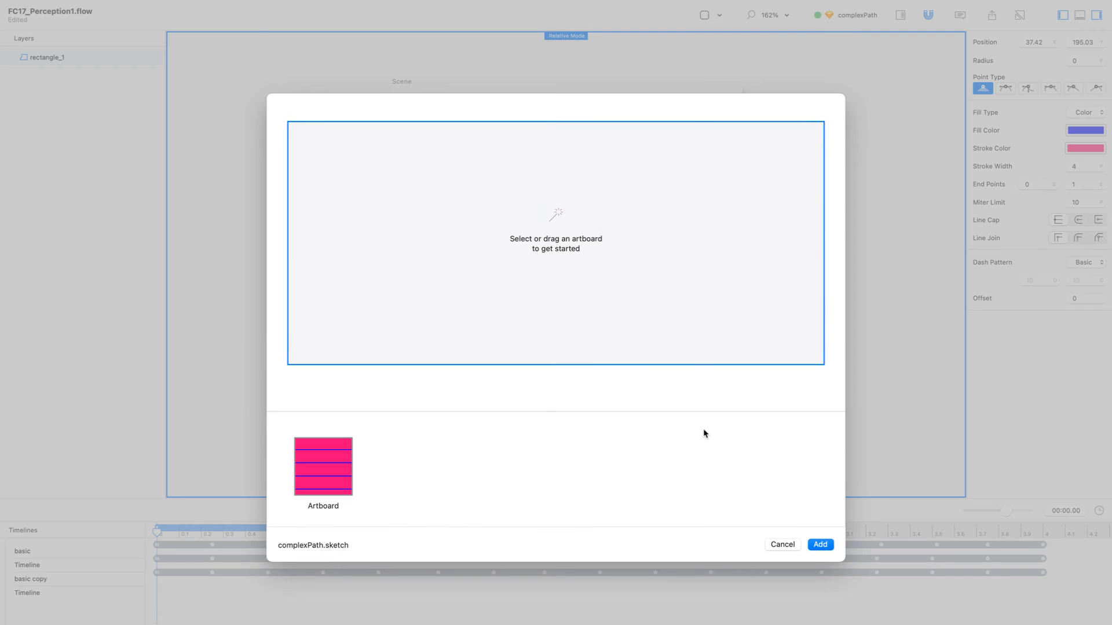
pyautogui.click(330, 466)
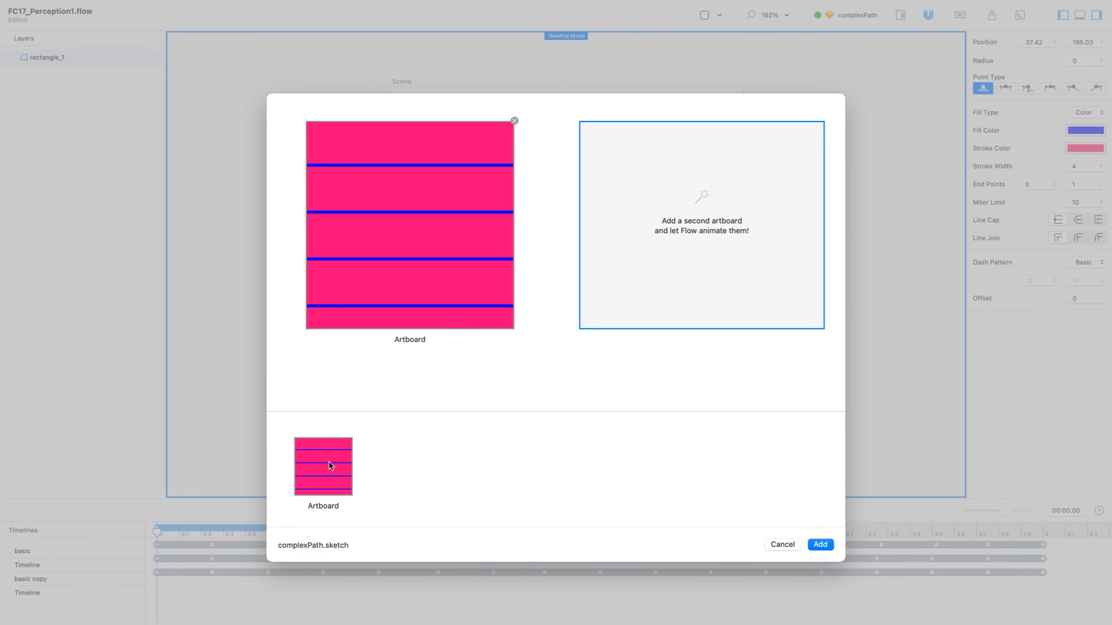
pyautogui.click(821, 545)
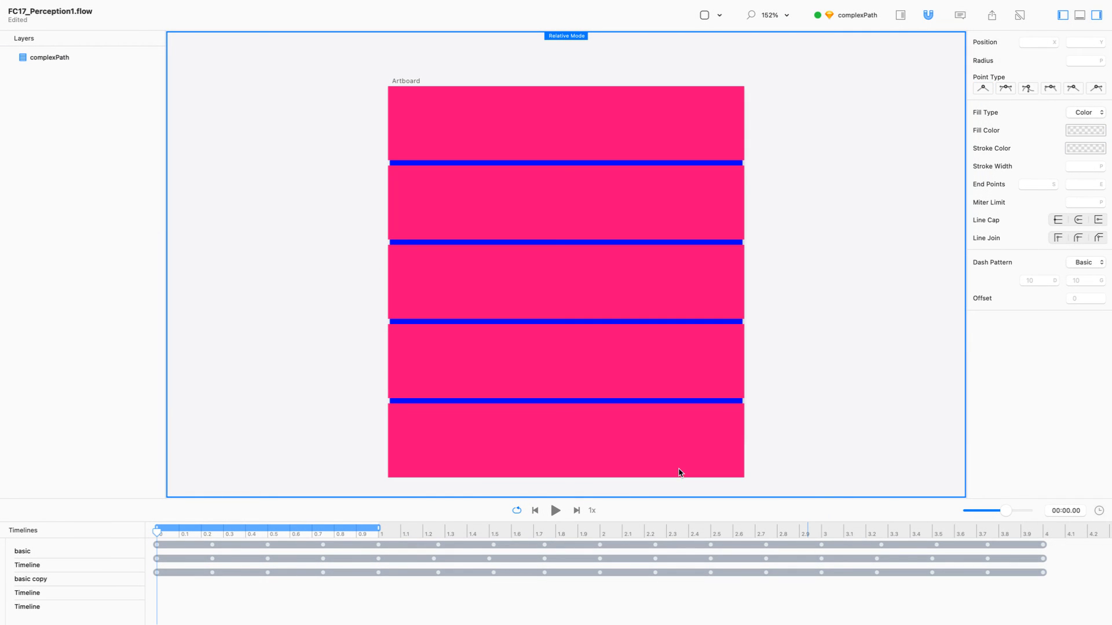
# Edit the complexPath points and close the gaps by moving the four lower rectangles up to Y 80, 160, 240 and 320, the lowest also slightly left
pyautogui.click(450, 205)
pyautogui.doubleClick(450, 205)
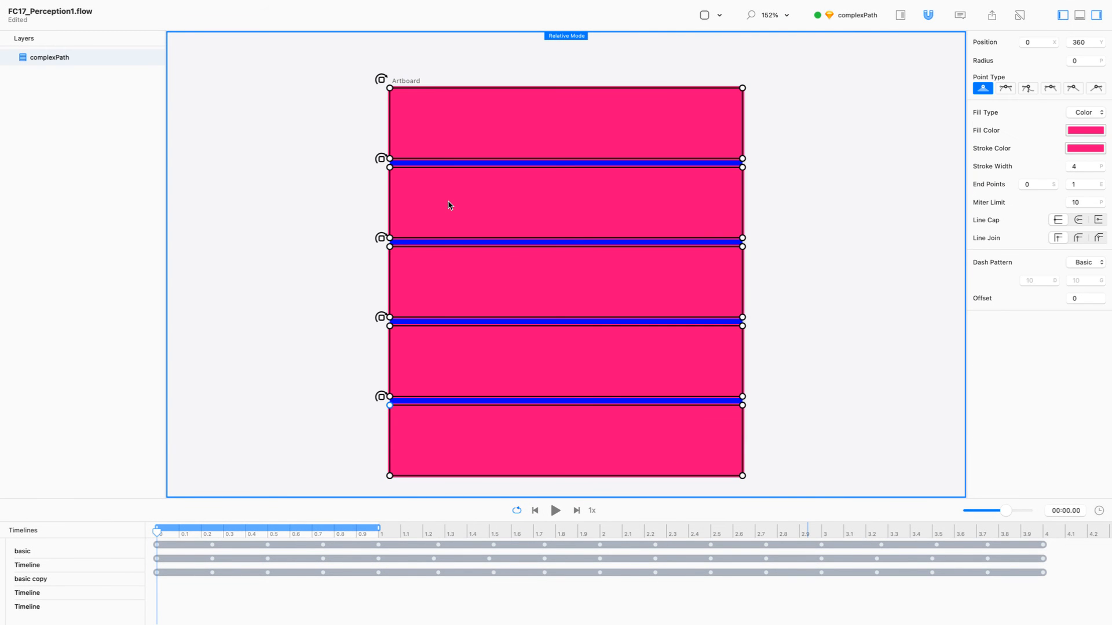
pyautogui.click(381, 80)
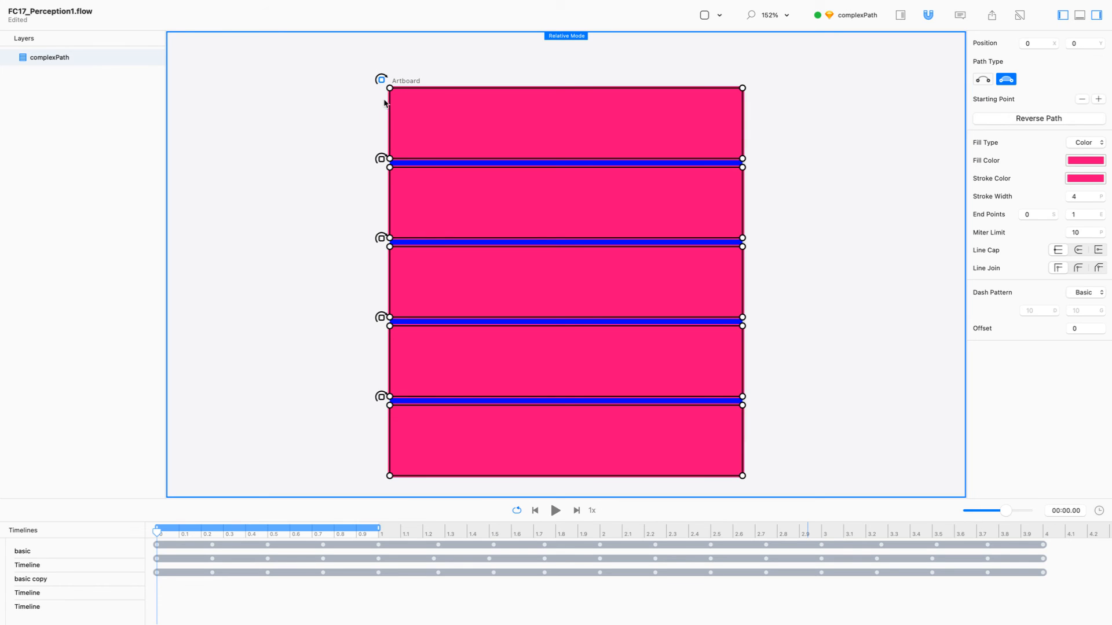
pyautogui.click(381, 160)
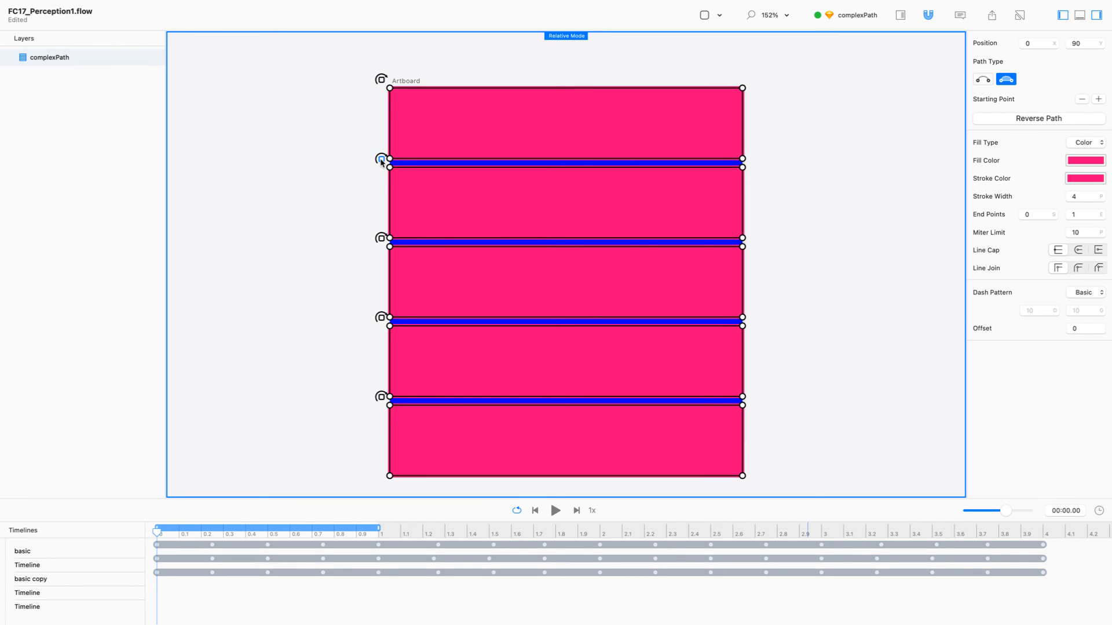
pyautogui.click(381, 238)
pyautogui.moveTo(382, 160); pyautogui.dragTo(383, 157)
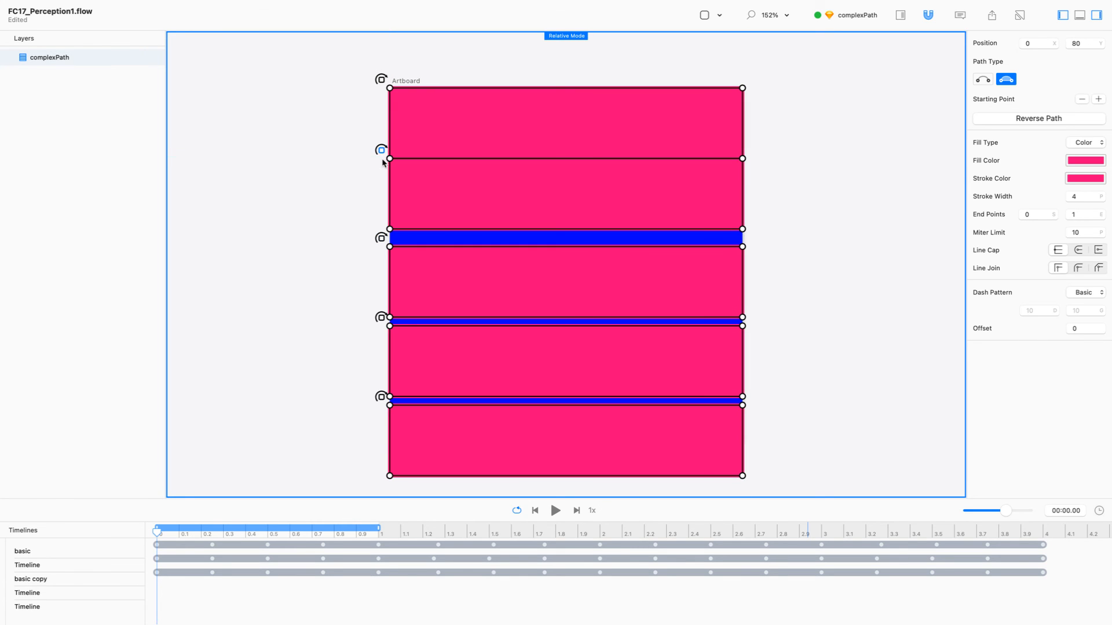
pyautogui.moveTo(383, 244); pyautogui.dragTo(382, 222)
pyautogui.moveTo(382, 317); pyautogui.dragTo(381, 292)
pyautogui.moveTo(381, 398)
pyautogui.mouseDown()
pyautogui.moveTo(381, 363)
pyautogui.moveTo(339, 358)
pyautogui.mouseUp()
# Shift the fourth, third and second rectangles left by decreasing amounts to form a staircase, with the second at about X -66
pyautogui.moveTo(381, 291); pyautogui.dragTo(225, 291)
pyautogui.moveTo(389, 229); pyautogui.dragTo(260, 220)
pyautogui.press('super+z')
pyautogui.moveTo(383, 151); pyautogui.dragTo(323, 151)
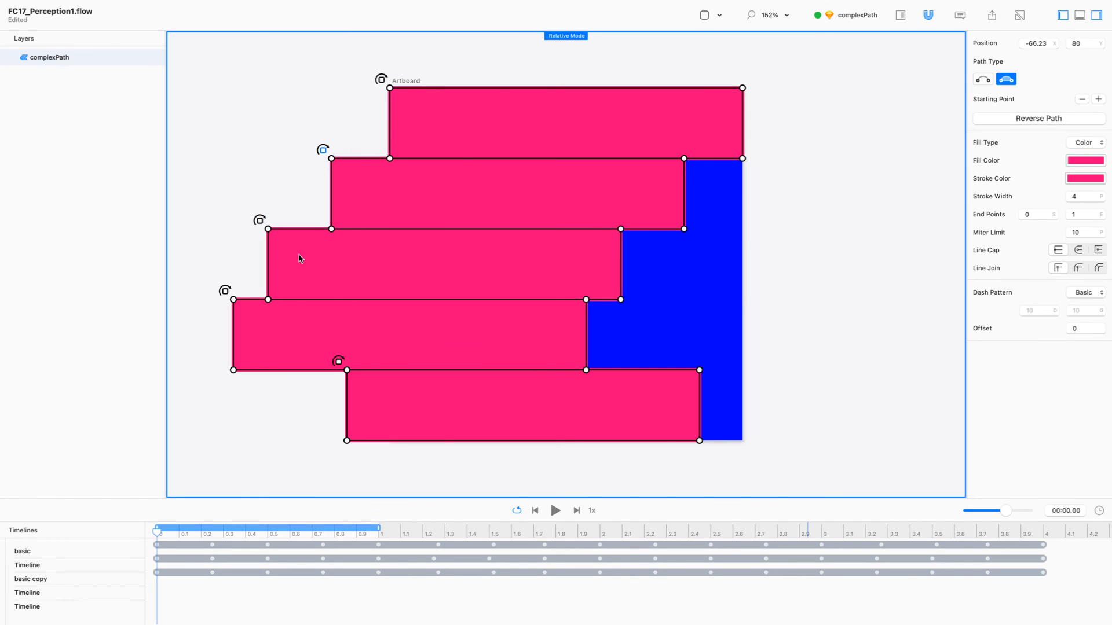
# Turn off Relative Mode and reopen complexPath for point editing
pyautogui.press('r')
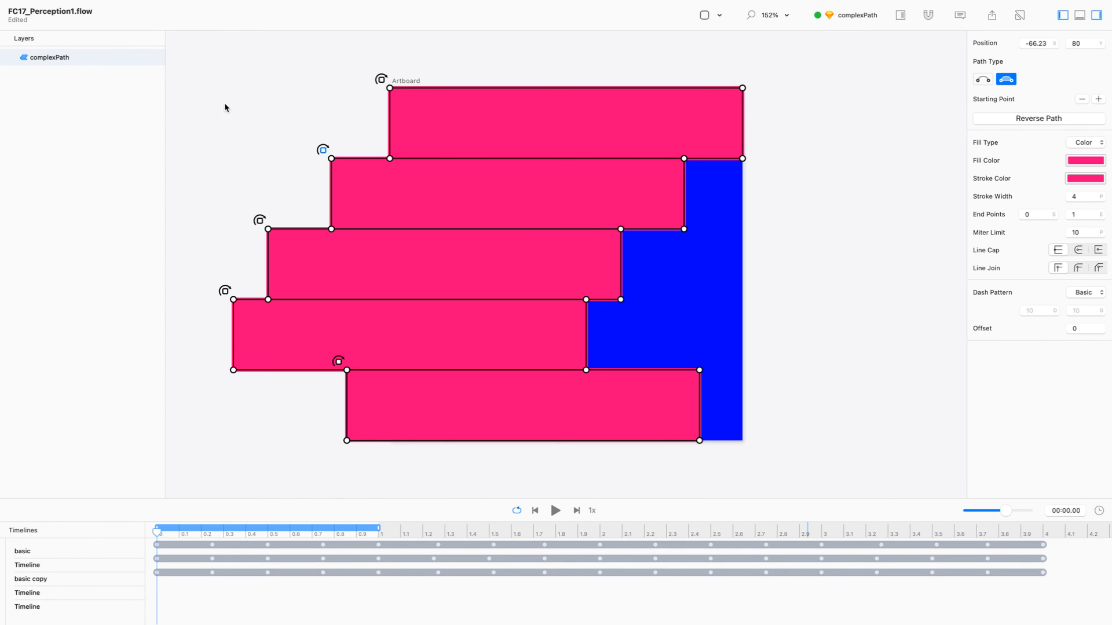
pyautogui.press('Escape')
pyautogui.doubleClick(379, 189)
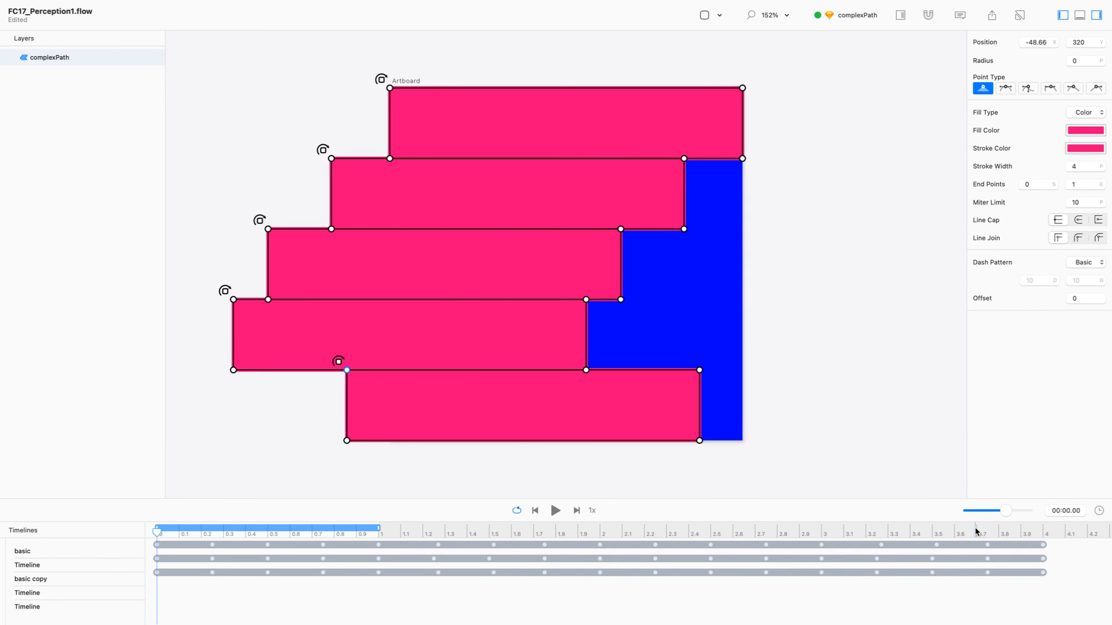
# Move the playhead to 0.98 s and realign the four shifted rectangles with the artboard's left edge at X 0
pyautogui.click(1086, 528)
pyautogui.moveTo(1011, 516); pyautogui.dragTo(1019, 514)
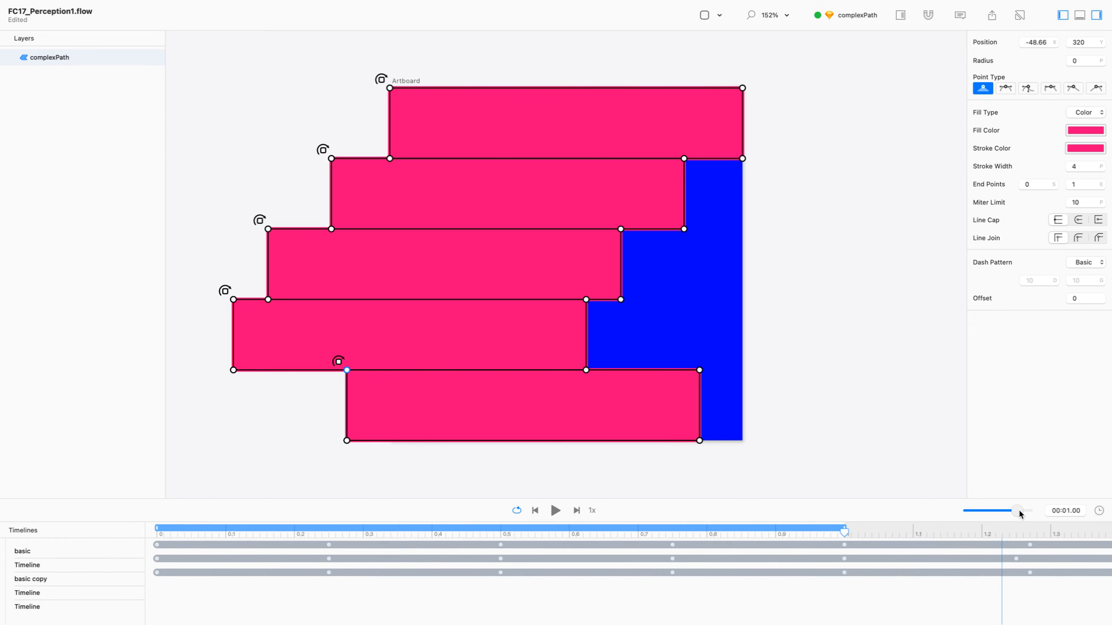
pyautogui.moveTo(844, 532)
pyautogui.mouseDown()
pyautogui.moveTo(596, 532)
pyautogui.moveTo(832, 531)
pyautogui.mouseUp()
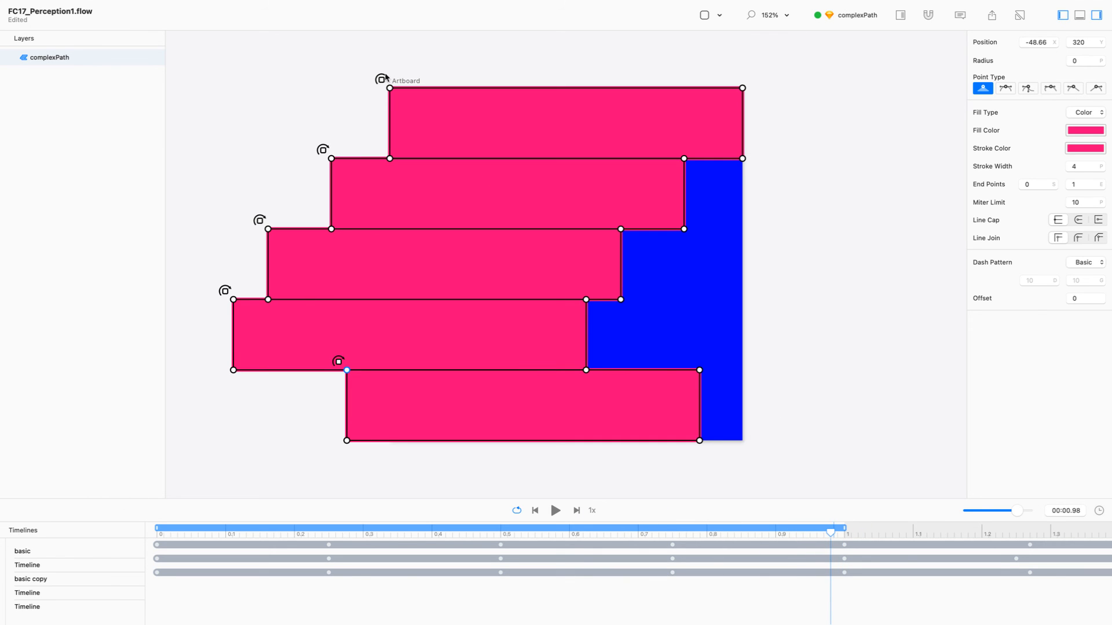
pyautogui.moveTo(326, 154); pyautogui.dragTo(382, 151)
pyautogui.moveTo(260, 223); pyautogui.dragTo(381, 222)
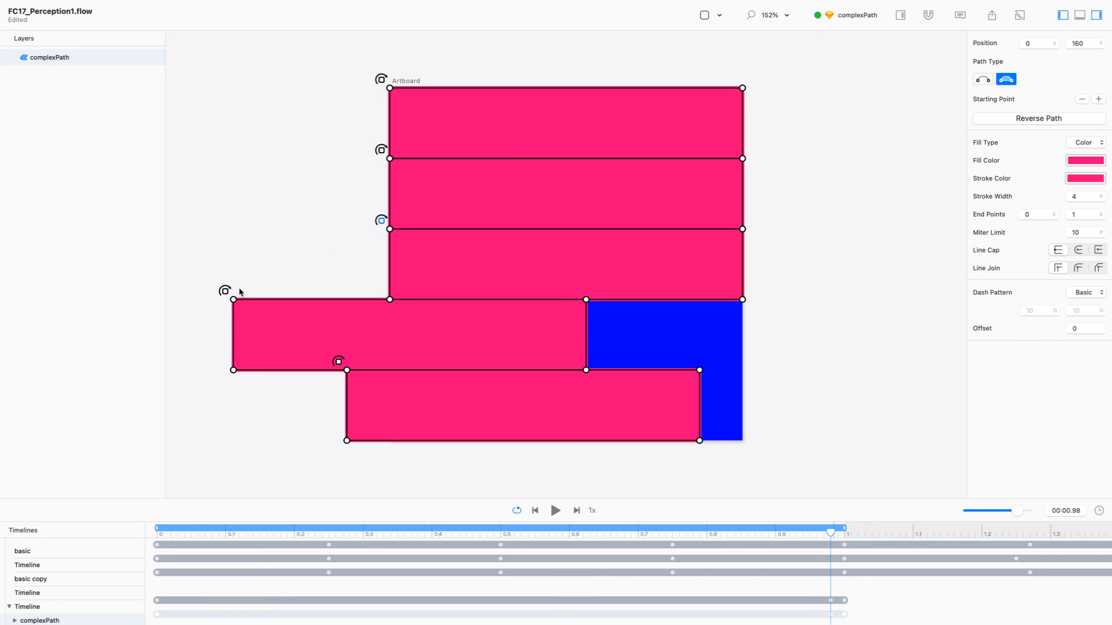
pyautogui.moveTo(234, 300); pyautogui.dragTo(380, 300)
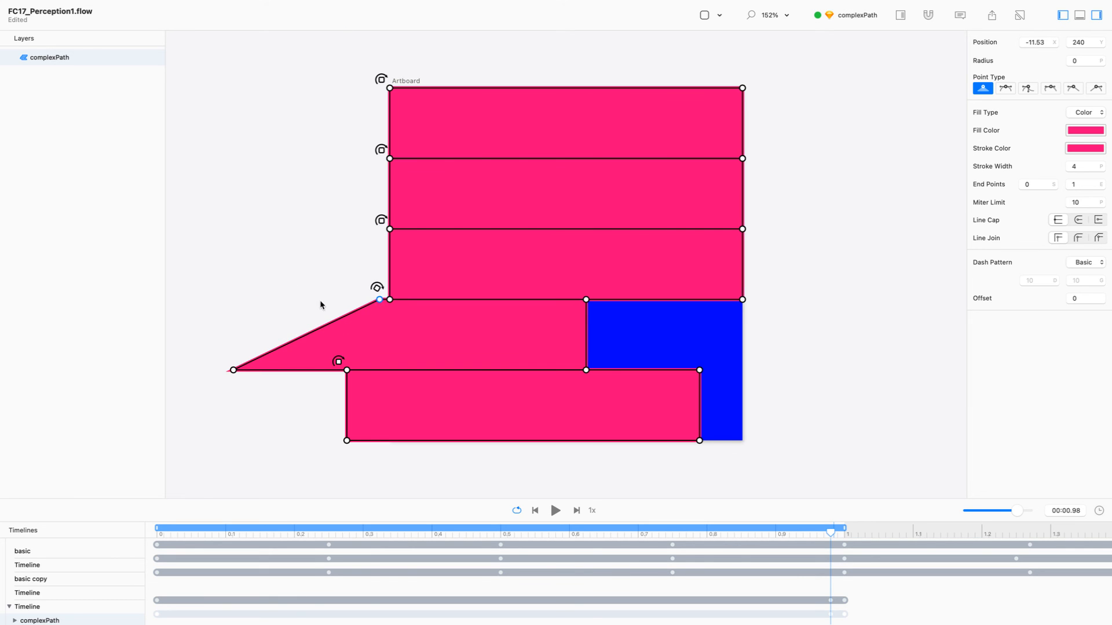
pyautogui.hotkey('ctrl', 'z')
pyautogui.moveTo(237, 309); pyautogui.dragTo(378, 314)
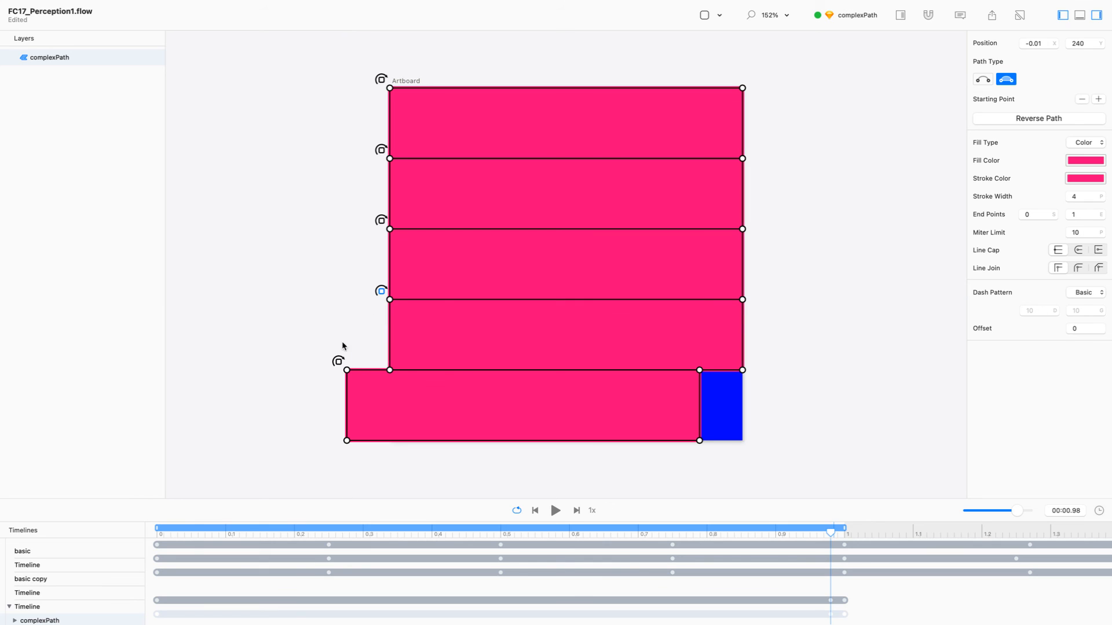
pyautogui.moveTo(339, 365); pyautogui.dragTo(381, 368)
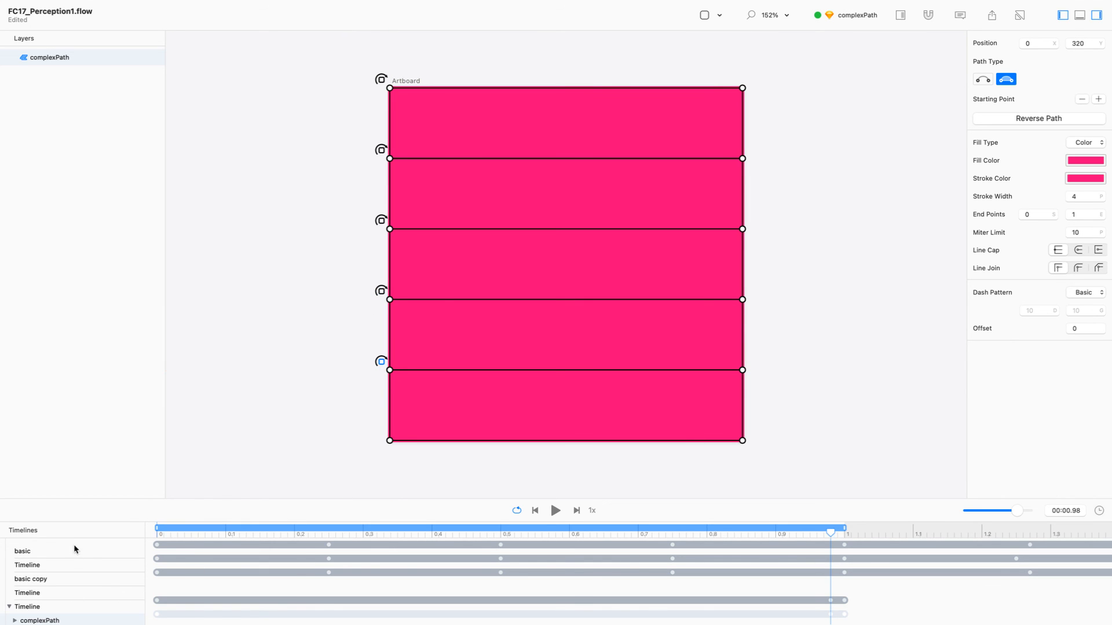
# Expand complexPath's properties in the enlarged timeline, delete its X, Width and Path keyframes at 1.0 s, and scrub the playhead to 0.97 s
pyautogui.scroll(-1, 80, 616)
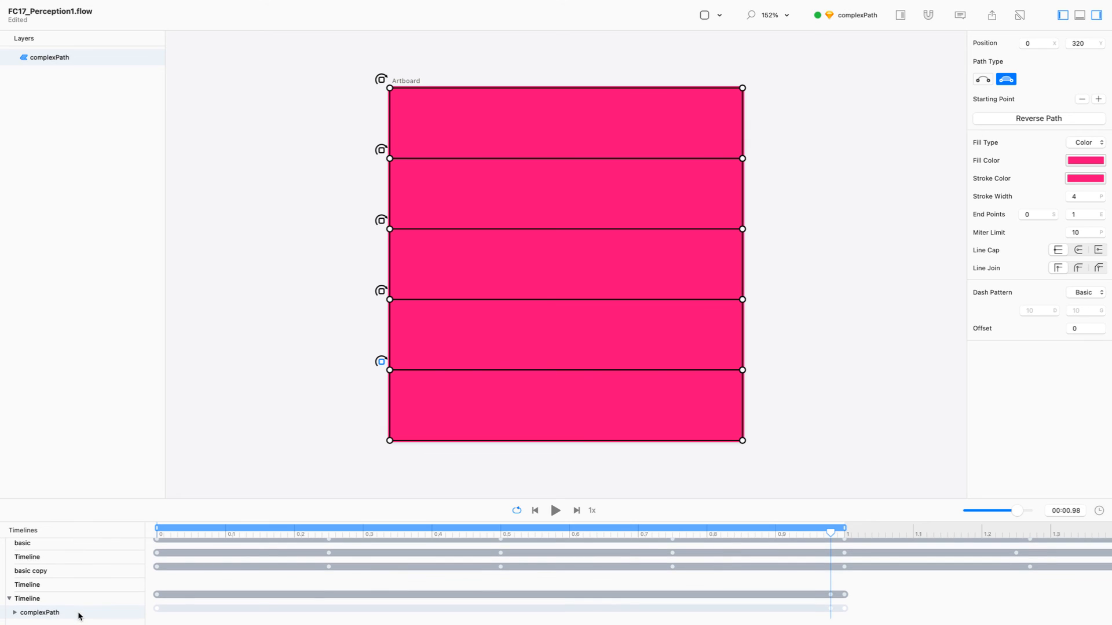
pyautogui.click(14, 613)
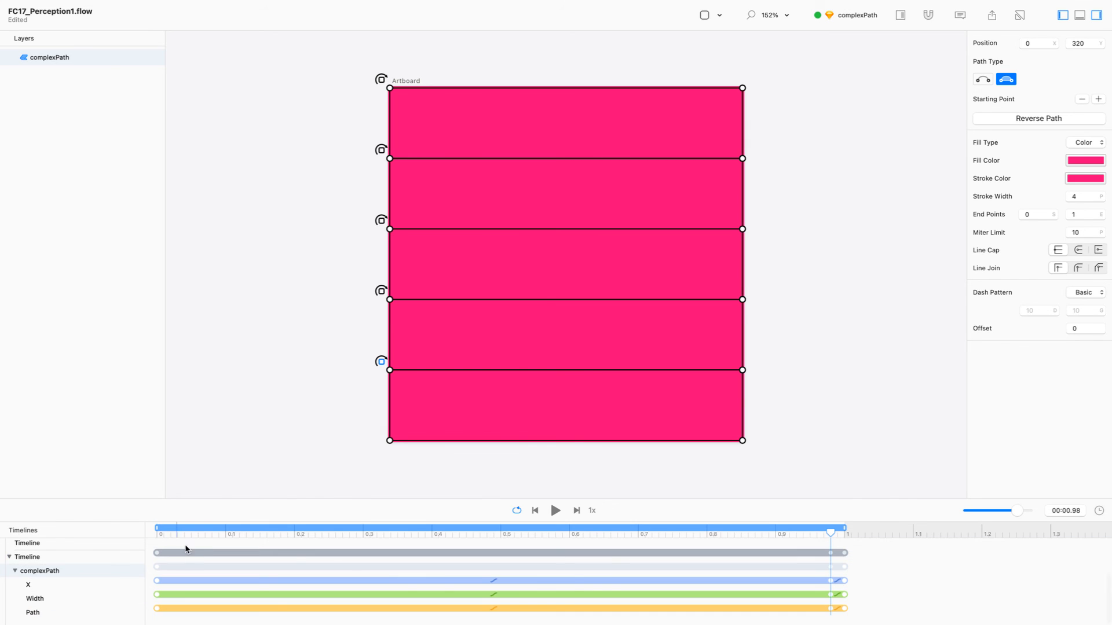
pyautogui.moveTo(225, 499); pyautogui.dragTo(221, 461)
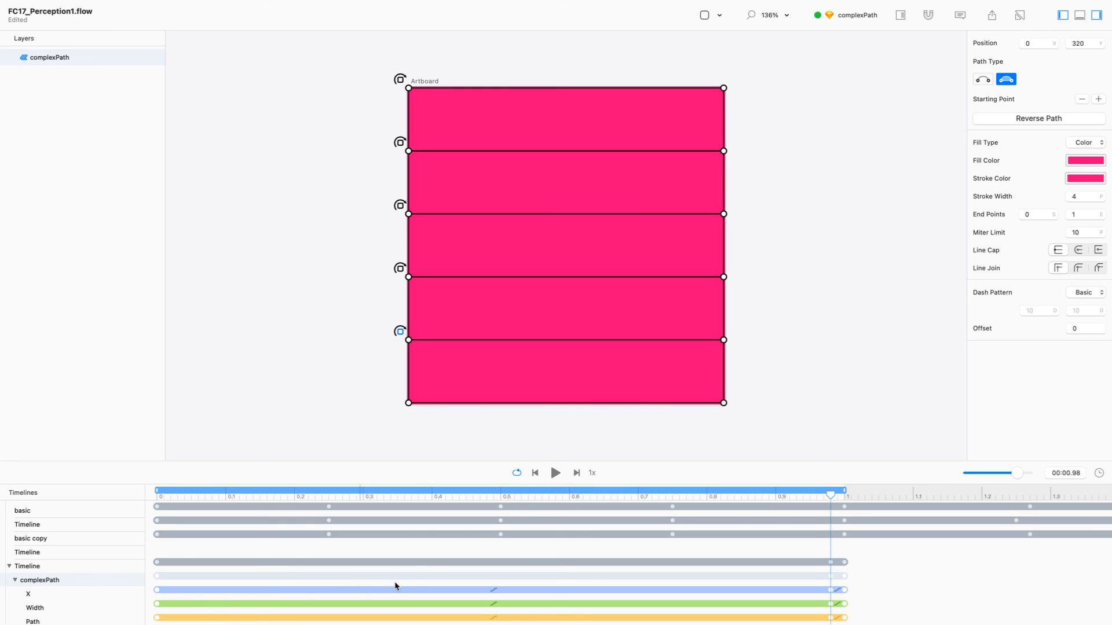
pyautogui.moveTo(831, 497); pyautogui.dragTo(809, 500)
pyautogui.moveTo(860, 588); pyautogui.dragTo(841, 621)
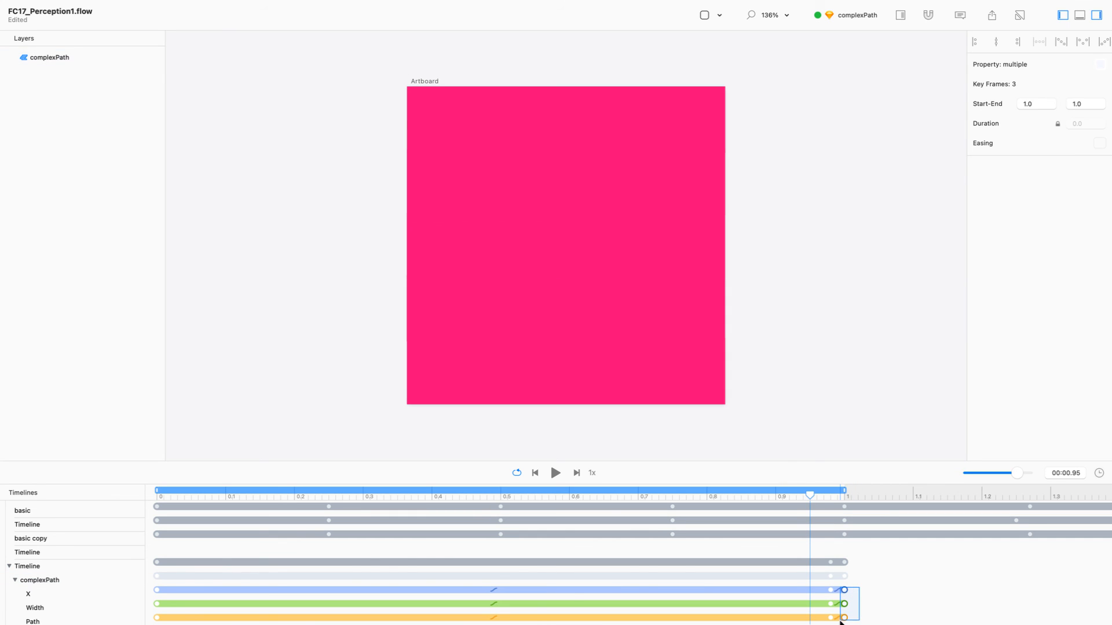
pyautogui.press('Delete')
pyautogui.moveTo(849, 589); pyautogui.dragTo(828, 609)
pyautogui.moveTo(810, 497); pyautogui.dragTo(823, 524)
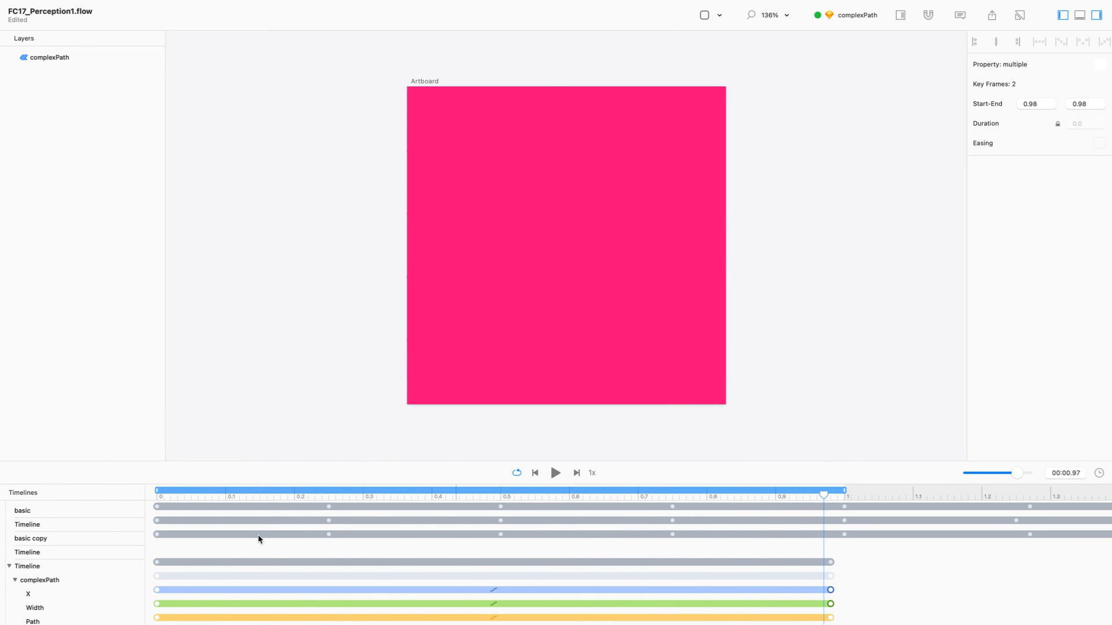
# Open the finished singlePath.flow file in Flow, expand singlePath's animated properties, and return the playhead to 0 s
pyautogui.press('super+Tab')
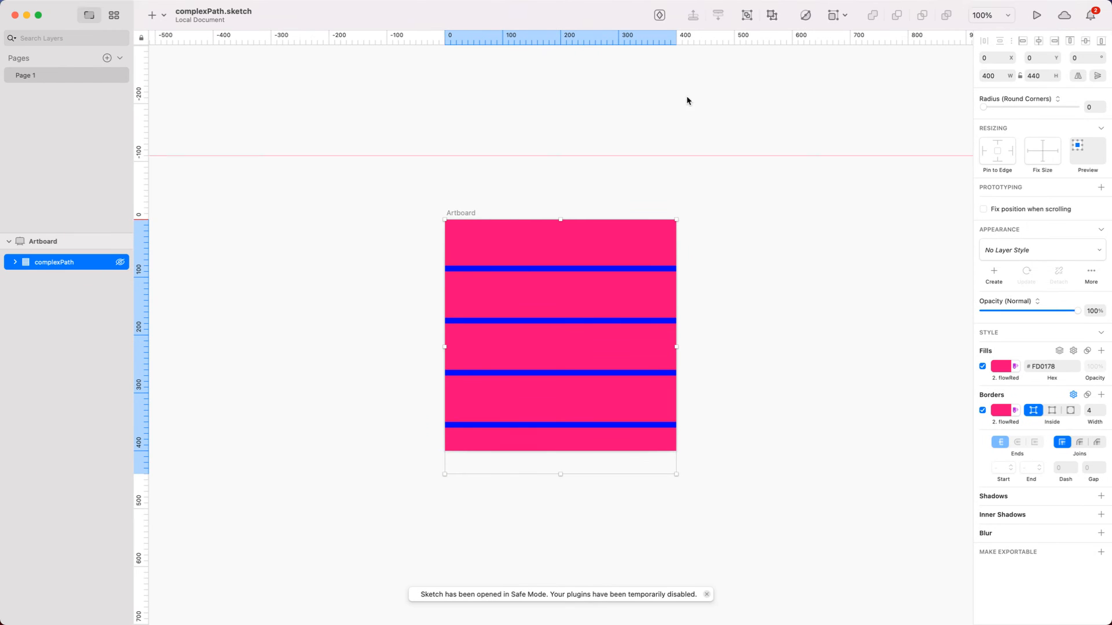
pyautogui.hotkey('ctrl', 'Right')
pyautogui.doubleClick(1074, 149)
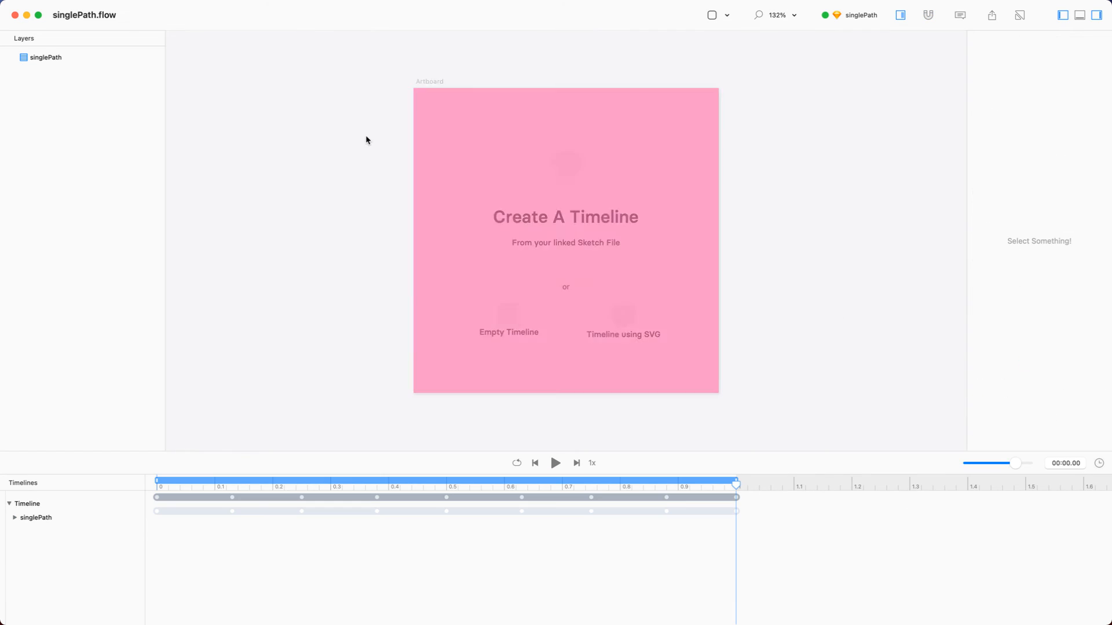
pyautogui.click(15, 518)
pyautogui.moveTo(323, 489); pyautogui.dragTo(122, 484)
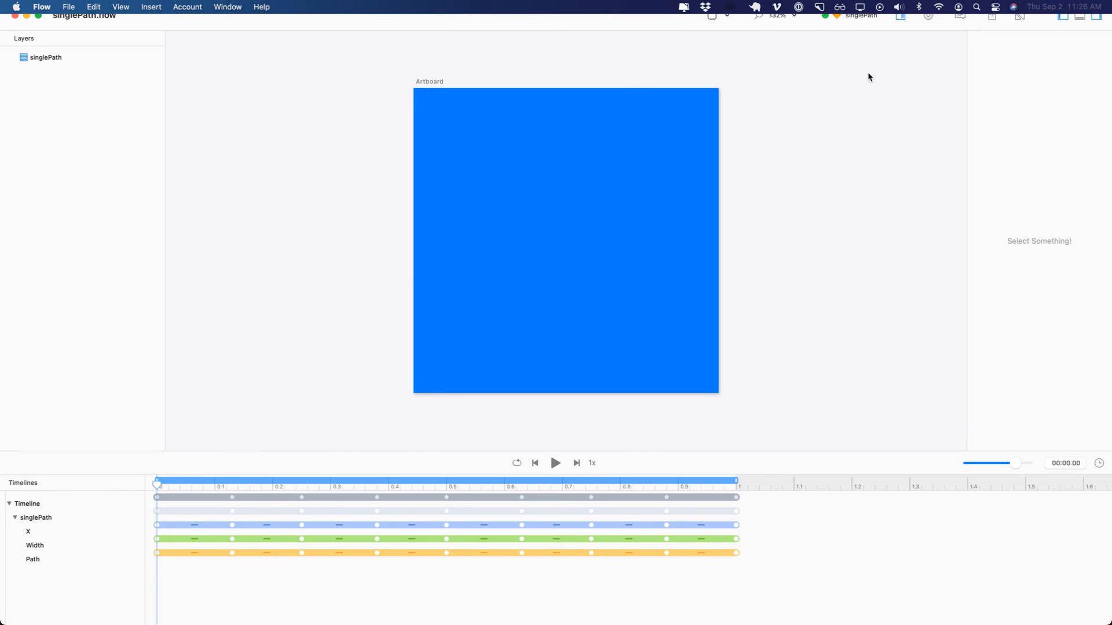
# Select all of singlePath's X, Width and Path keyframes and play the animation, first with artboard clipping off and again with it on
pyautogui.click(900, 15)
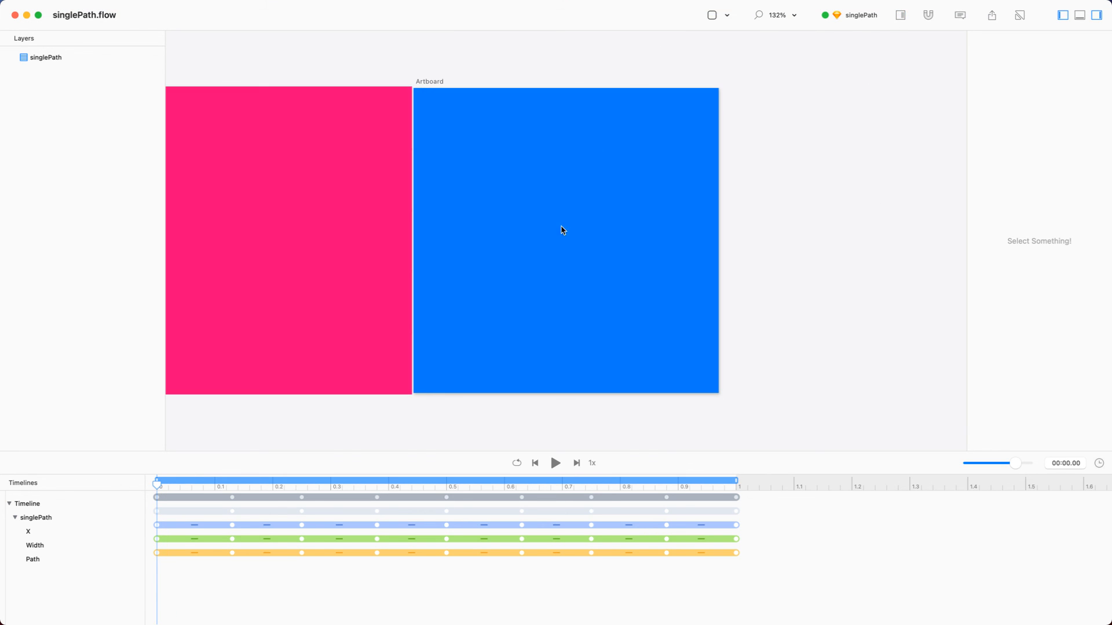
pyautogui.moveTo(157, 484); pyautogui.dragTo(79, 501)
pyautogui.moveTo(782, 611); pyautogui.dragTo(133, 480)
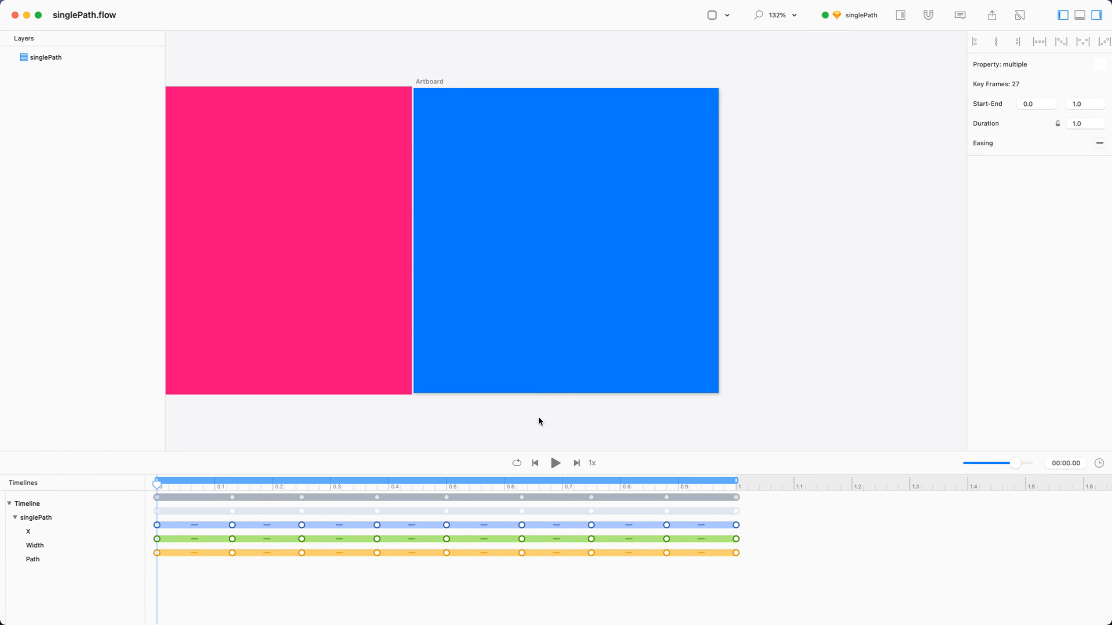
pyautogui.click(555, 464)
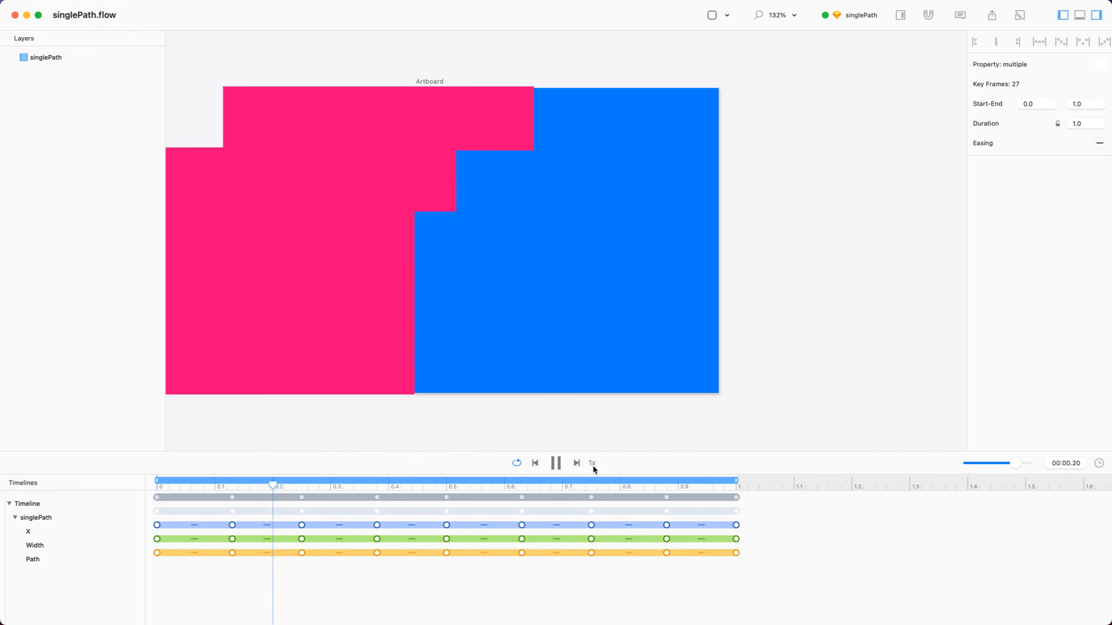
pyautogui.click(900, 15)
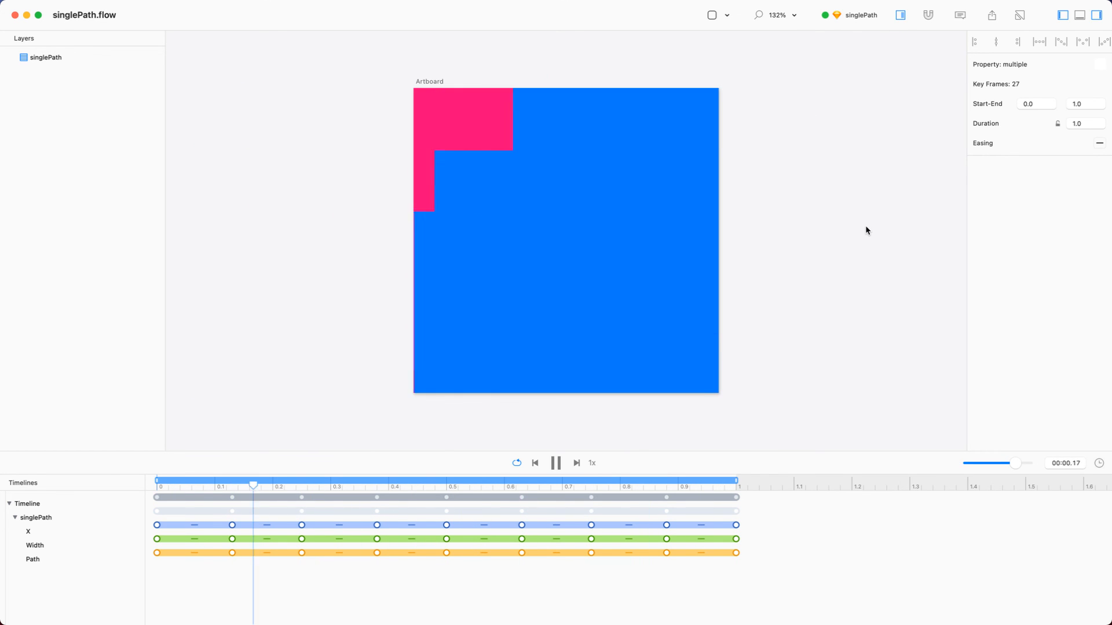